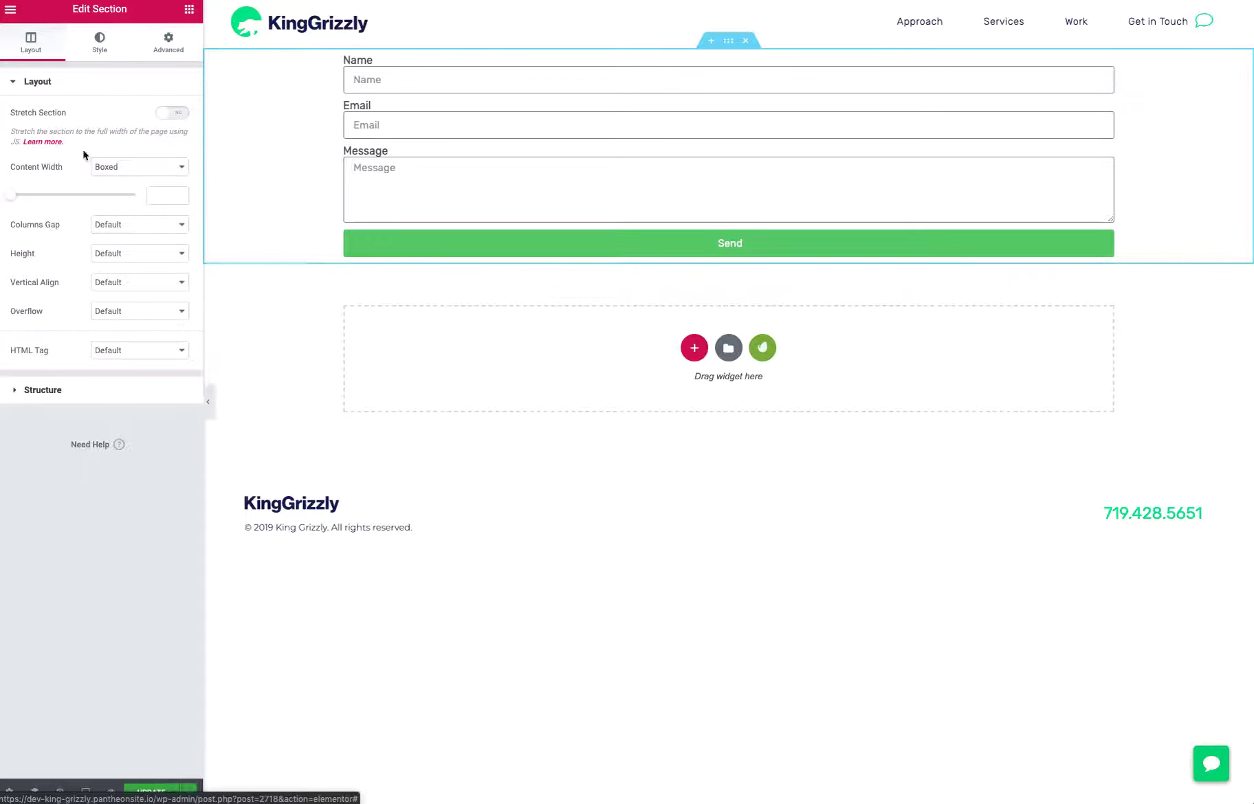
Give the form's section a minimum height of 60 VH
{"action": "left_click", "coordinate": [103, 255]}
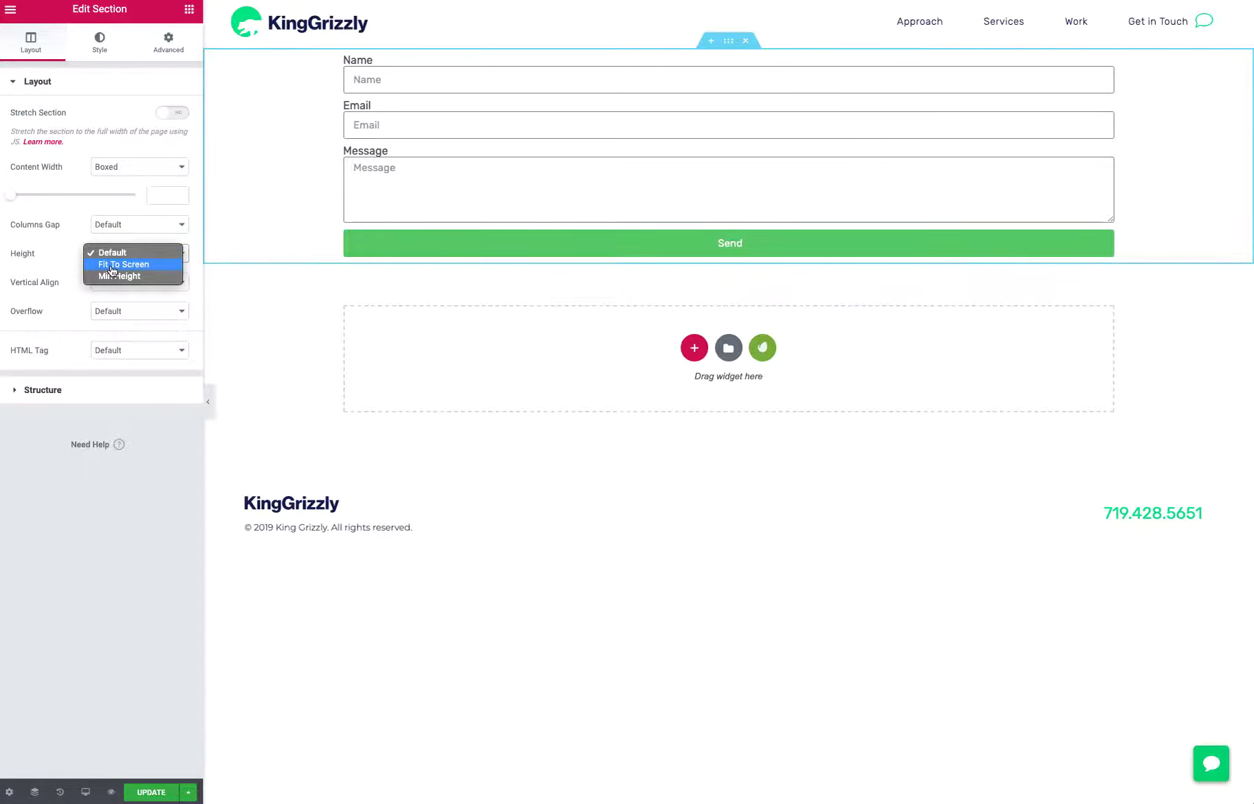
{"action": "left_click", "coordinate": [114, 276]}
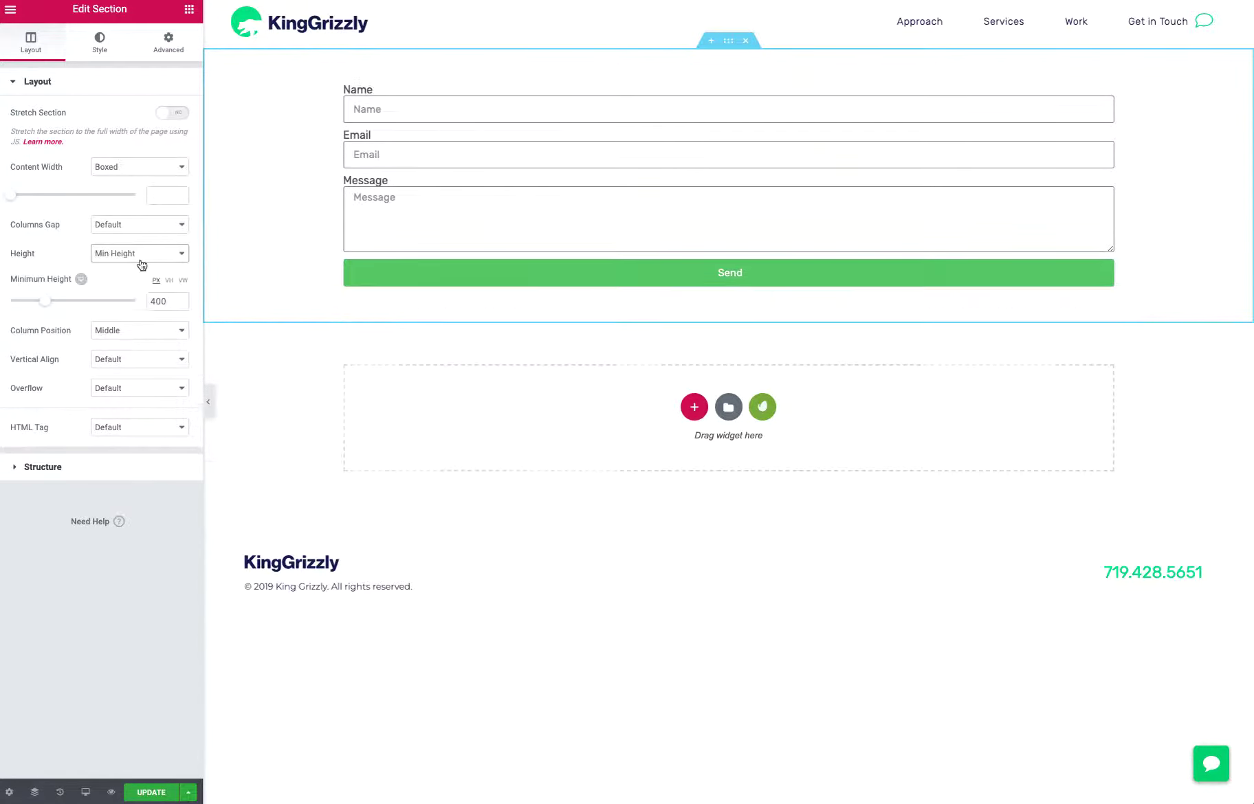
{"action": "left_click", "coordinate": [170, 280]}
{"action": "left_click_drag", "start_coordinate": [16, 304], "coordinate": [92, 311]}
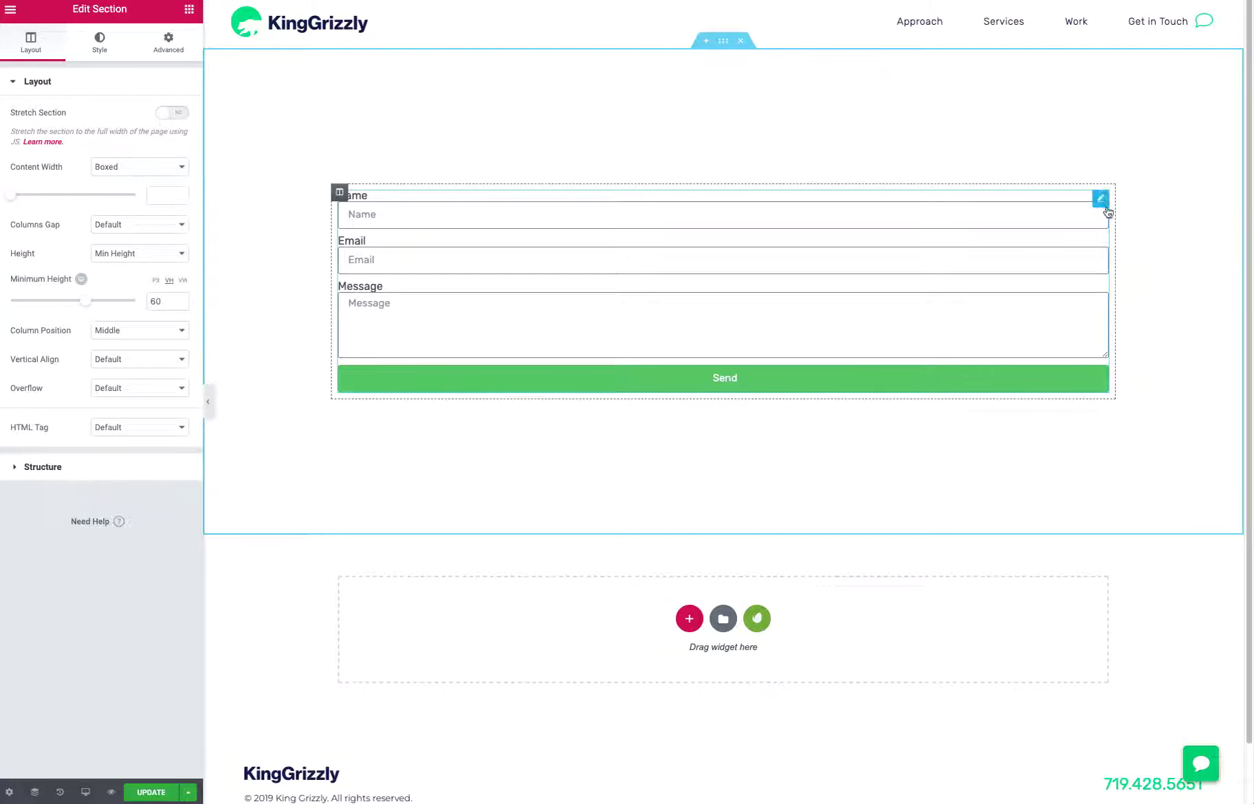
Set the boxed content width of the form's section to 650
{"action": "left_click", "coordinate": [1100, 200]}
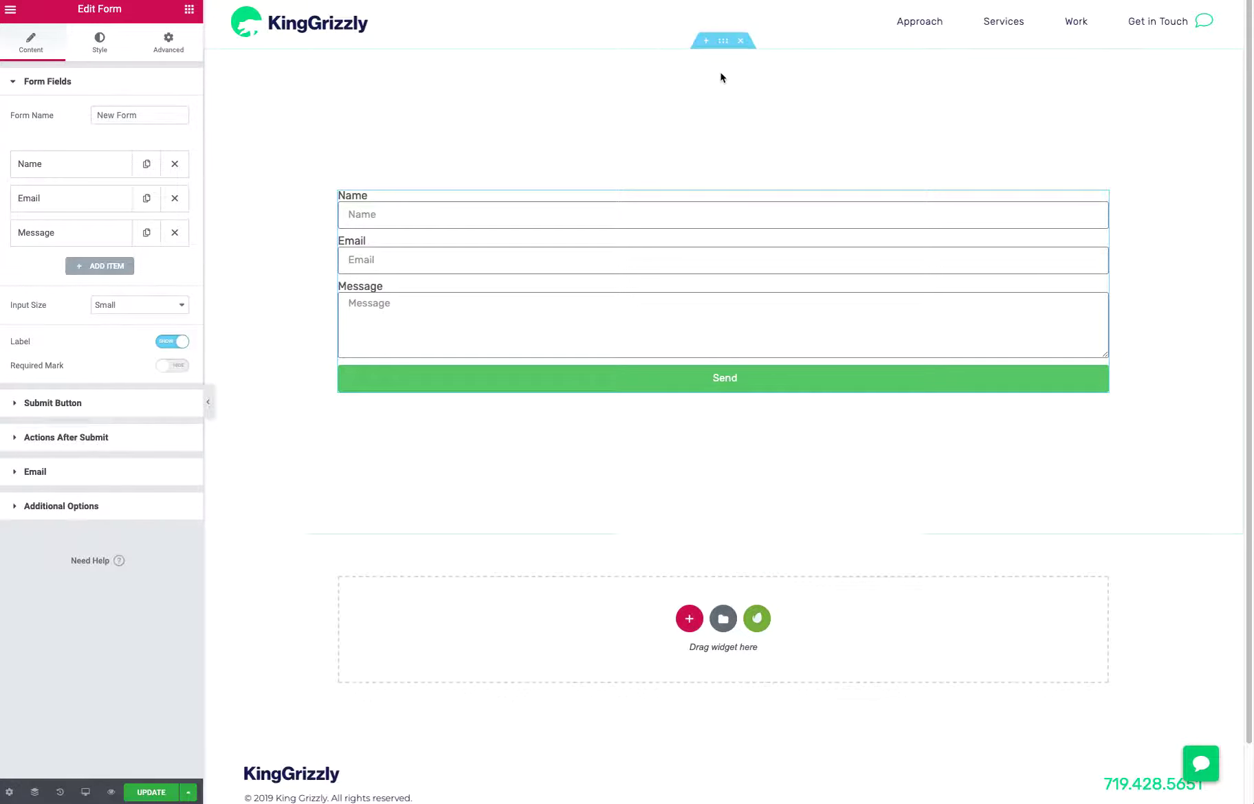
{"action": "left_click", "coordinate": [723, 40]}
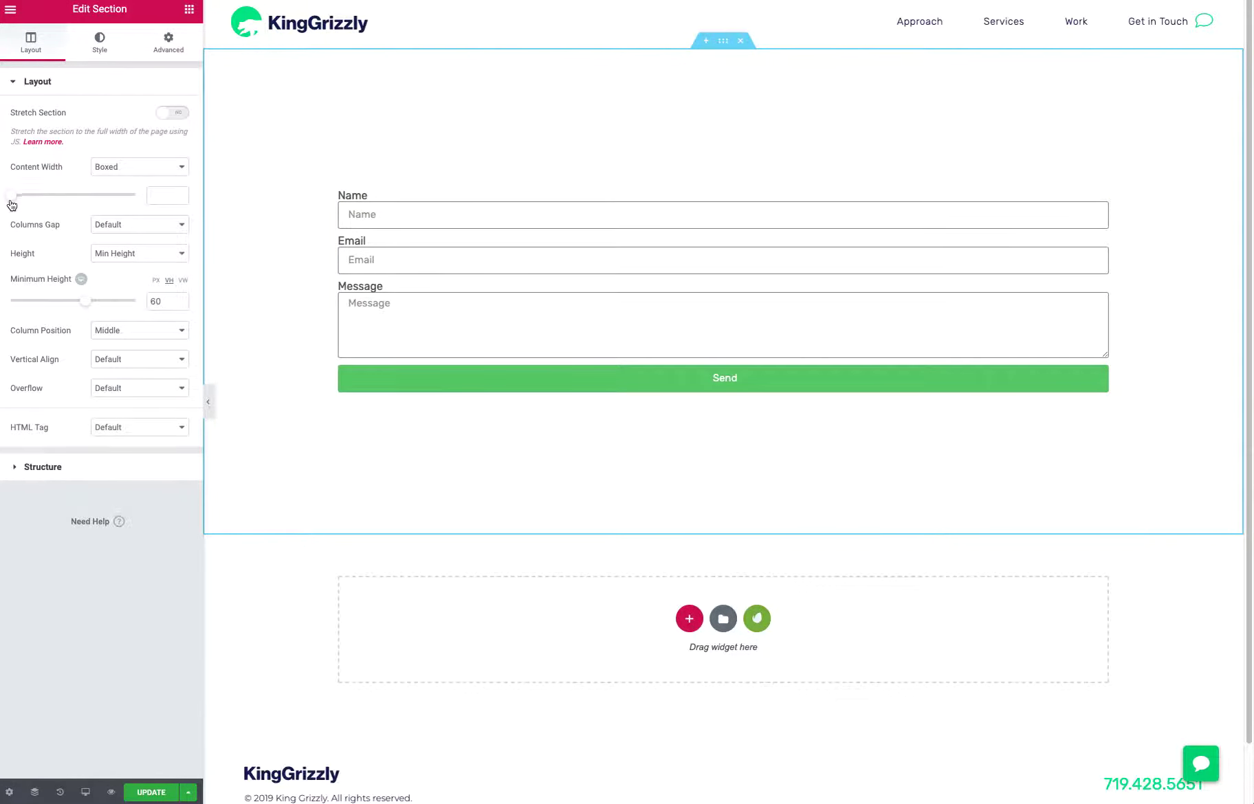
{"action": "left_click_drag", "start_coordinate": [12, 204], "coordinate": [26, 200]}
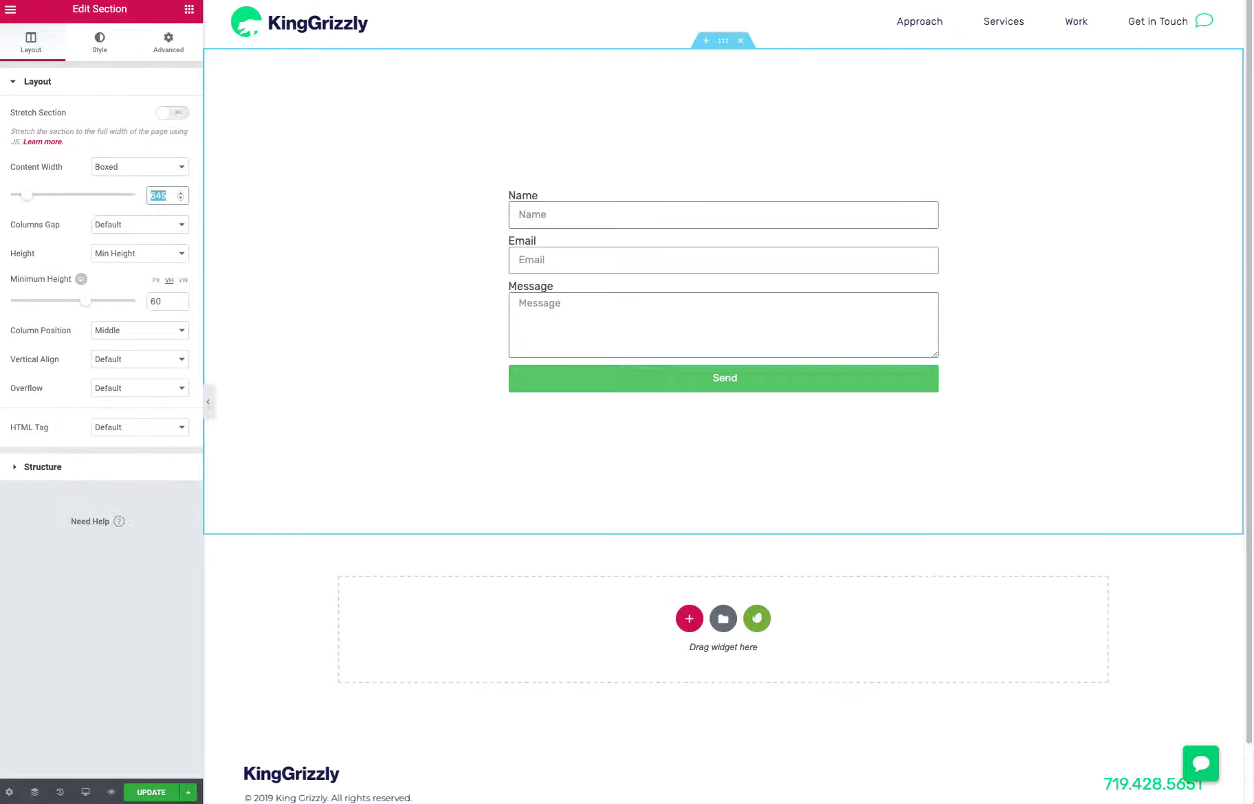
{"action": "type", "text": "650"}
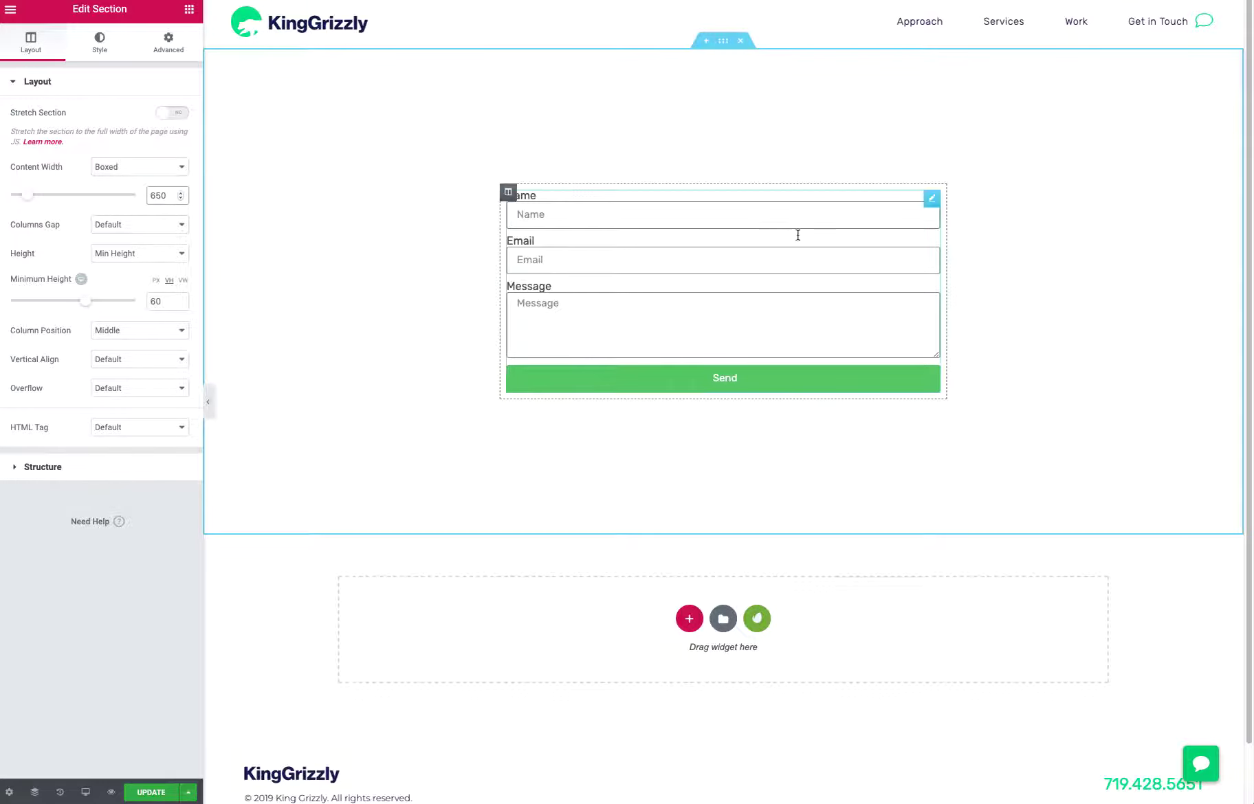
Rename the form as "Contact Form"
{"action": "left_click", "coordinate": [933, 200]}
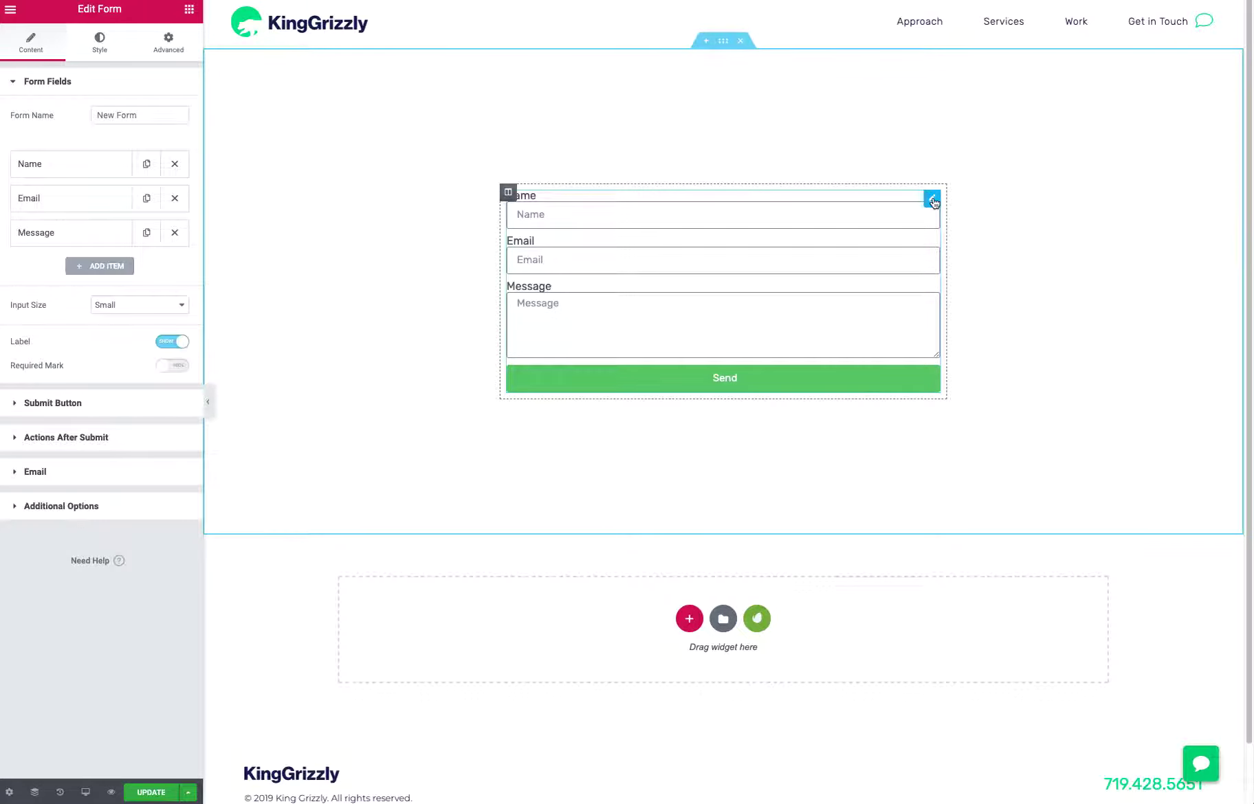
{"action": "left_click_drag", "start_coordinate": [154, 118], "coordinate": [70, 114]}
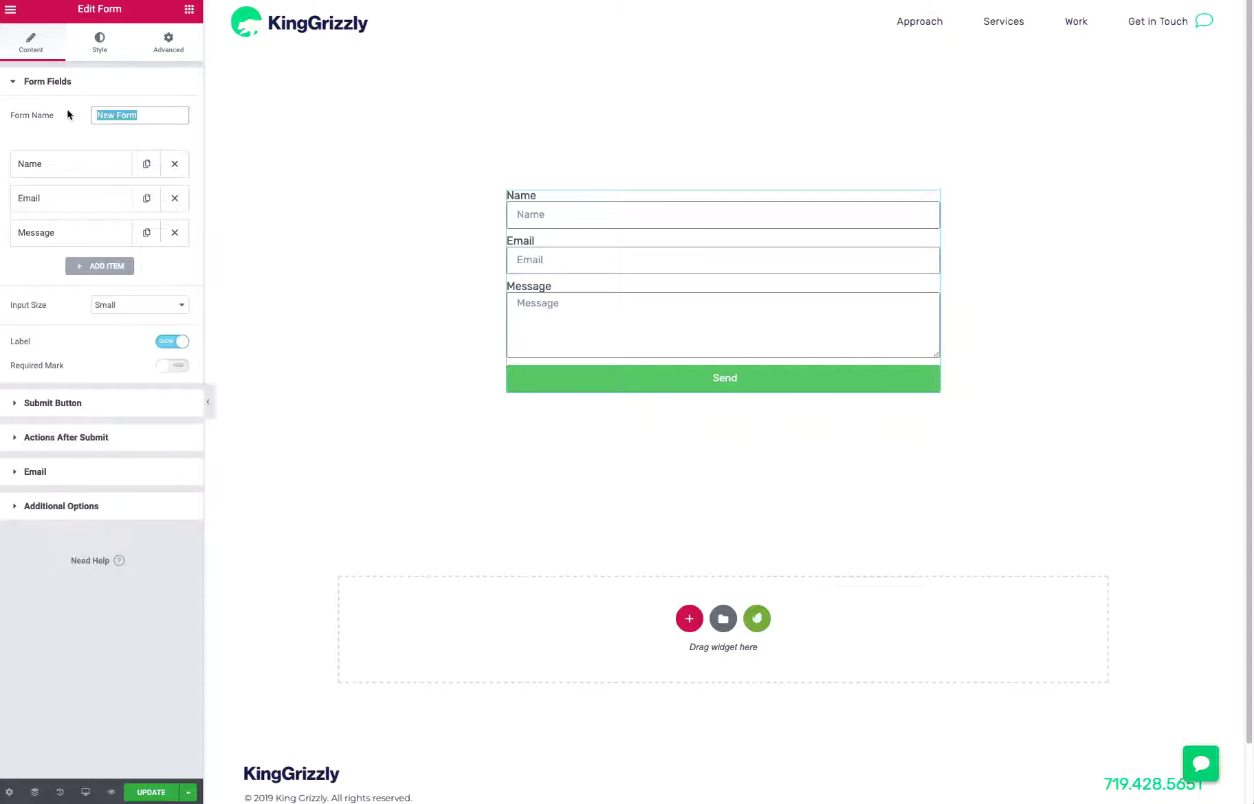
{"action": "type", "text": "Contact Form"}
Review the Name field's available types and its advanced settings
{"action": "left_click", "coordinate": [72, 174]}
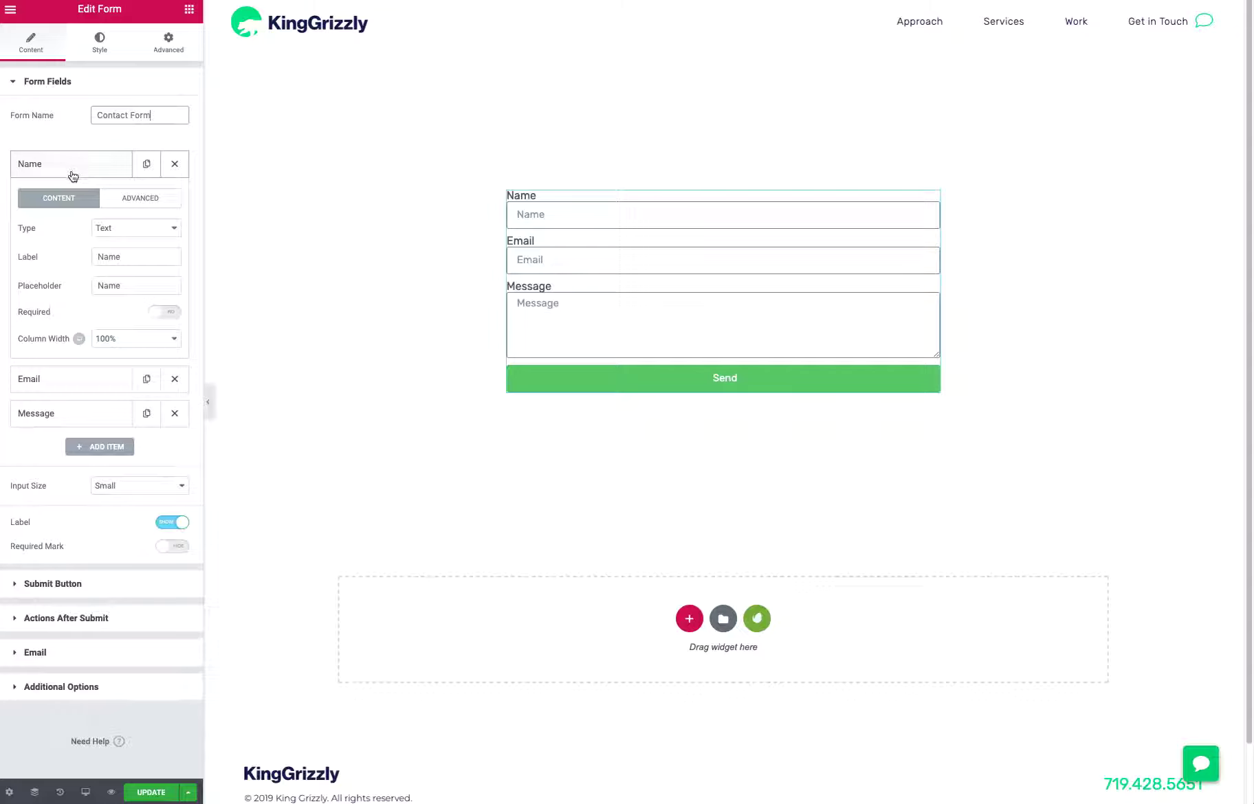
{"action": "left_click", "coordinate": [108, 229]}
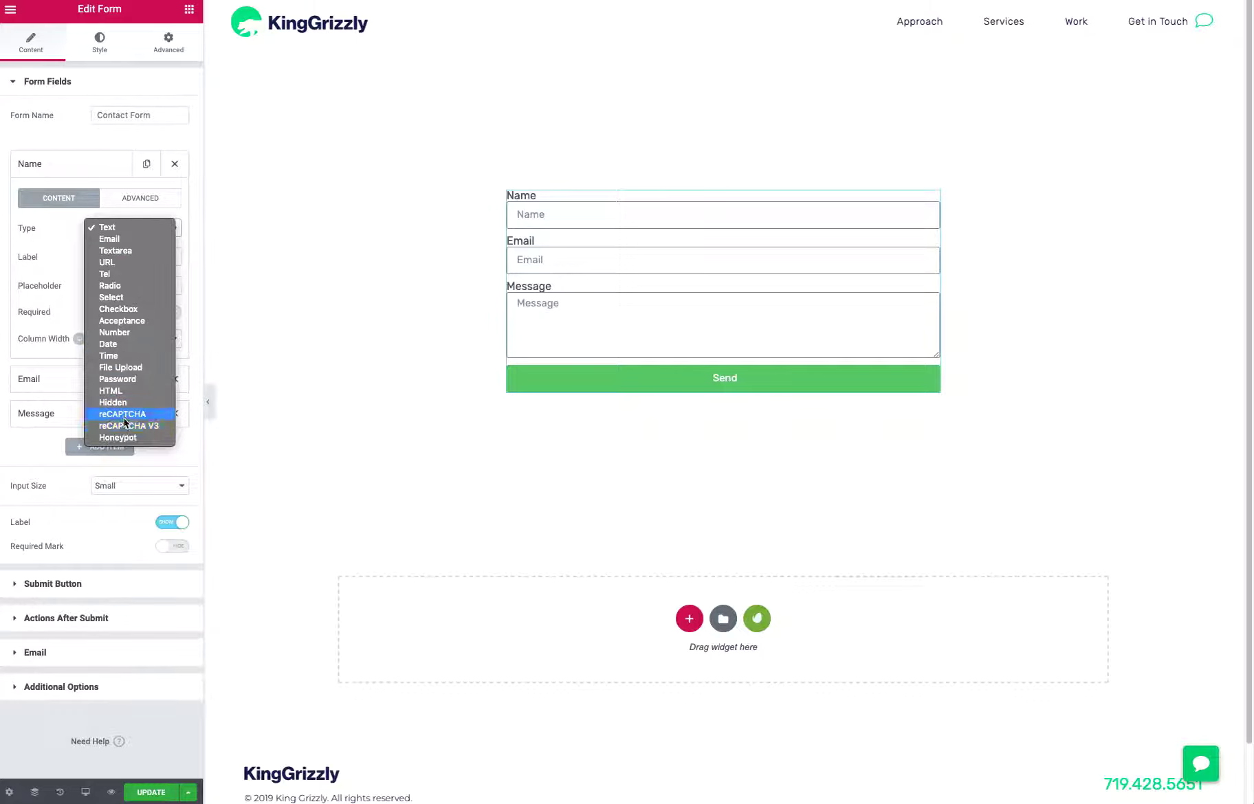
{"action": "left_click", "coordinate": [53, 221]}
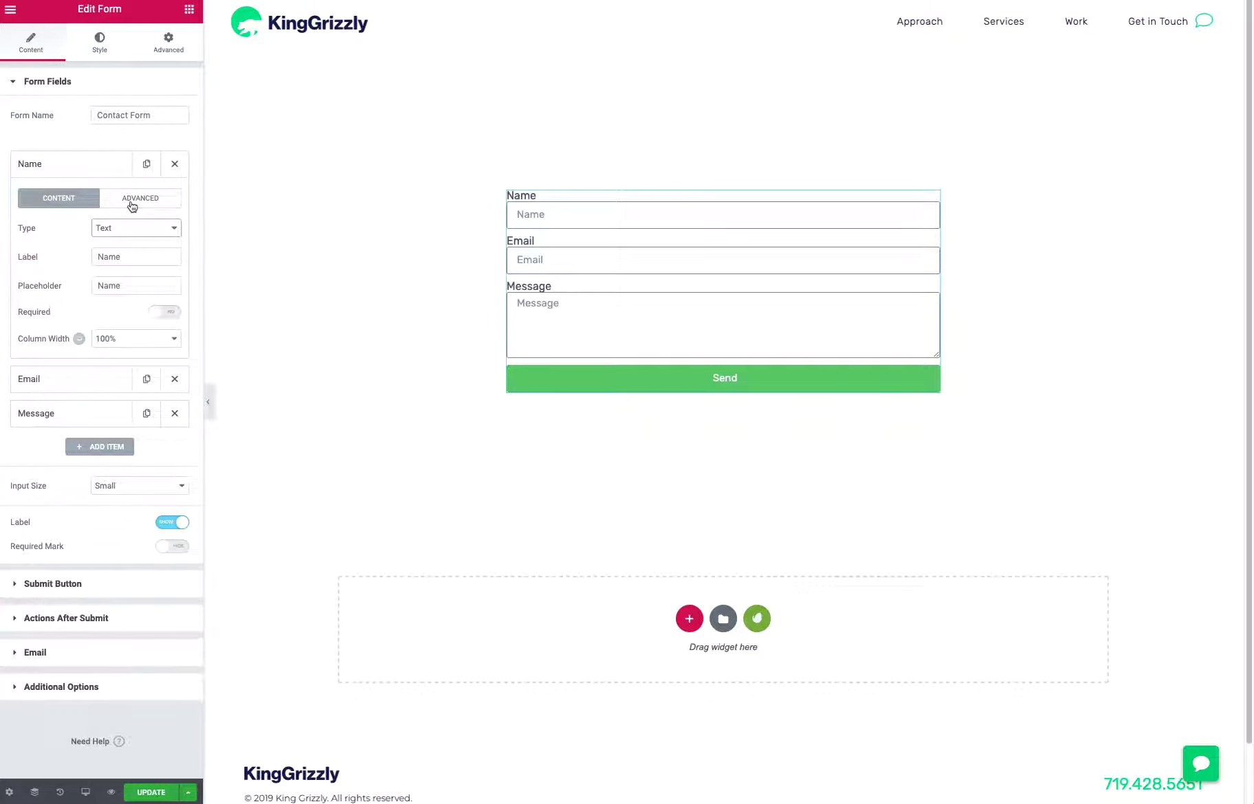
{"action": "left_click", "coordinate": [133, 205]}
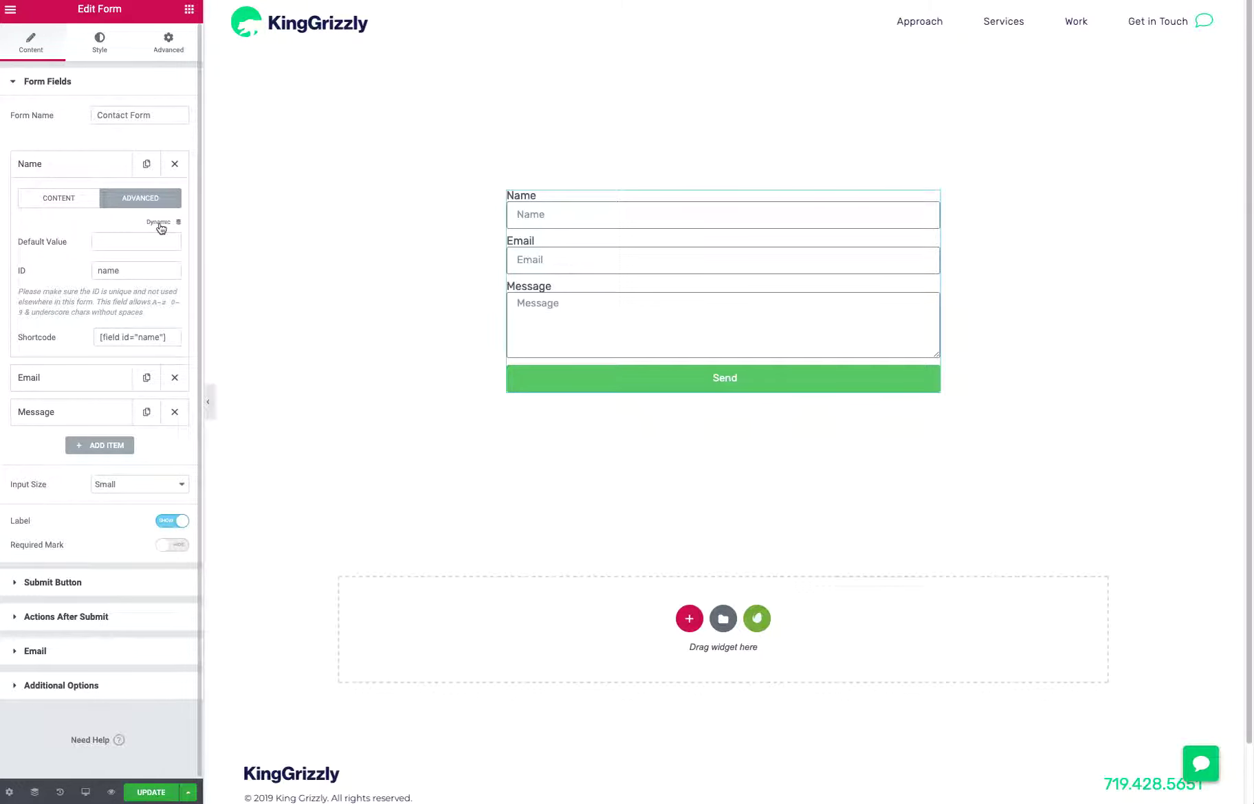
{"action": "left_click", "coordinate": [79, 207]}
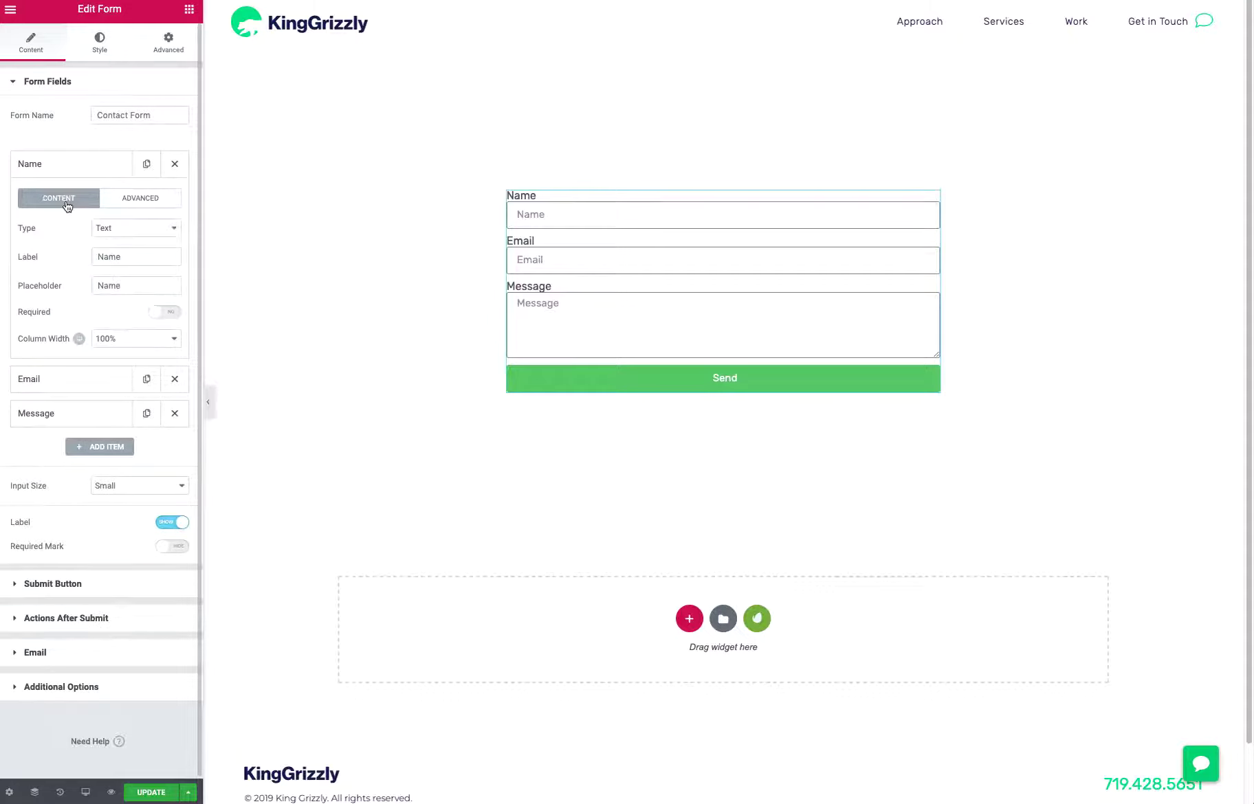
Try a 50% column width on the Name field, then restore it to 100%
{"action": "left_click", "coordinate": [128, 344]}
{"action": "key", "text": "Escape"}
{"action": "left_click", "coordinate": [124, 285]}
{"action": "left_click", "coordinate": [127, 342]}
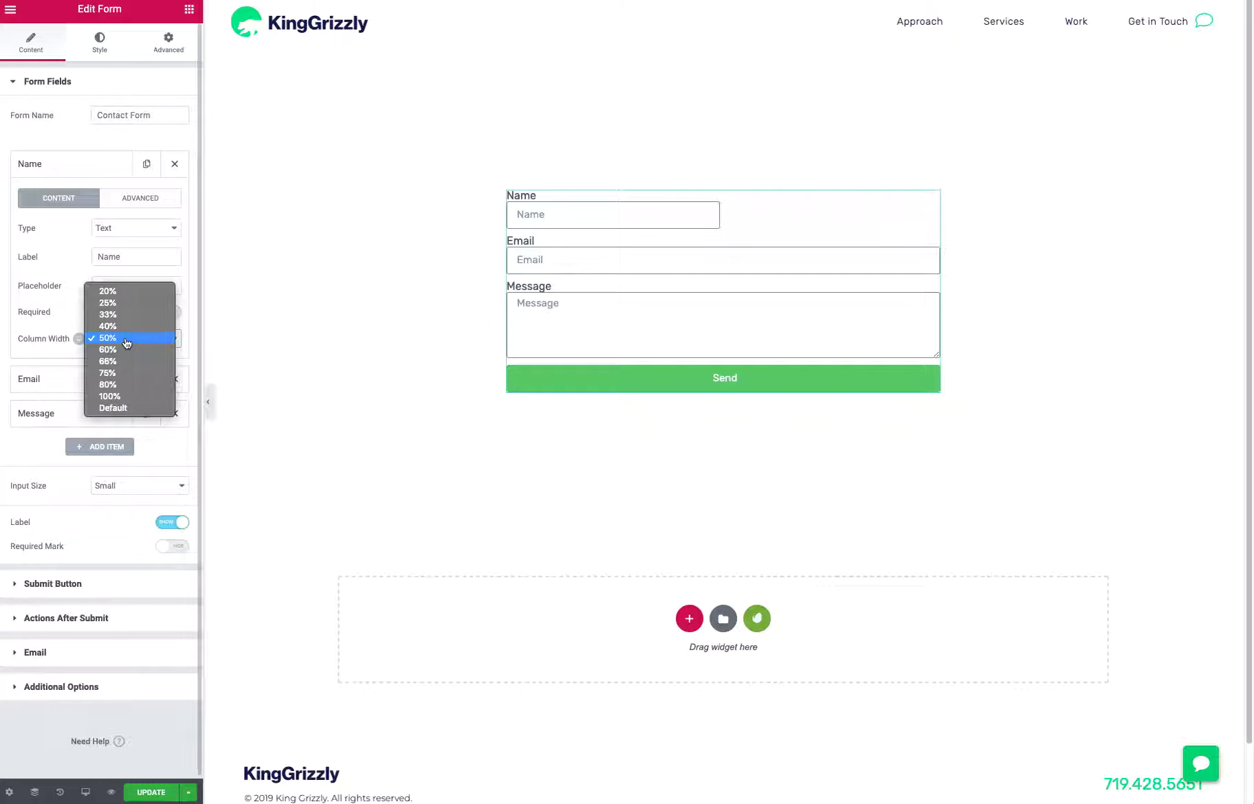
{"action": "left_click", "coordinate": [123, 399]}
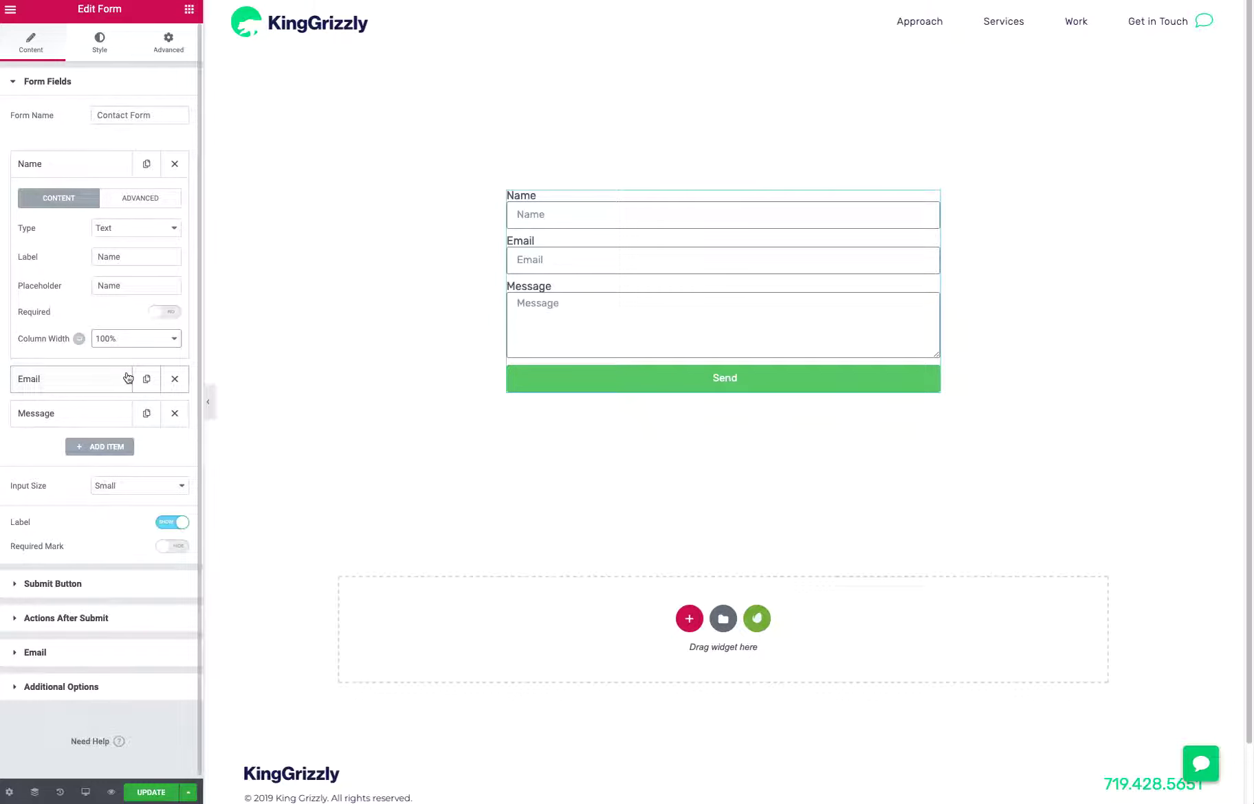
{"action": "left_click", "coordinate": [53, 165]}
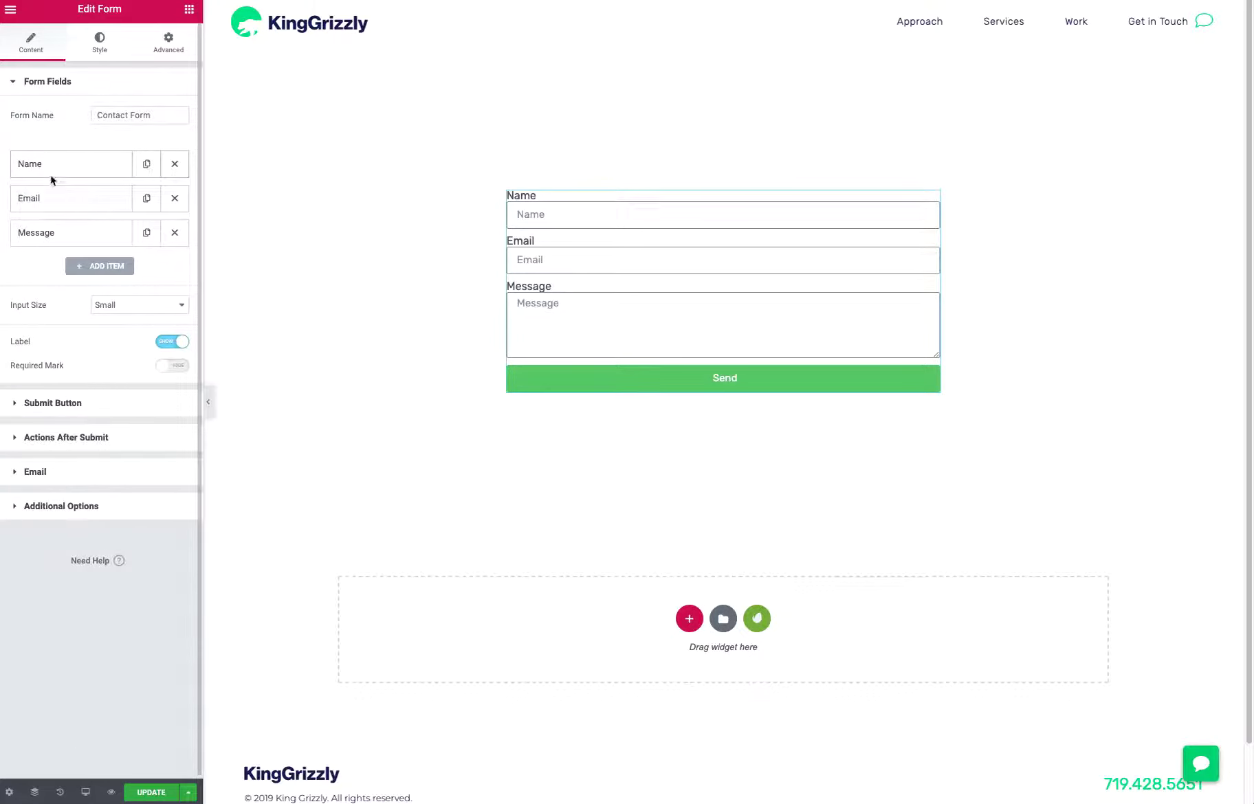
Relabel the Name field as "First Name" and set its placeholder to "Your First Name..."
{"action": "left_click", "coordinate": [52, 174]}
{"action": "left_click_drag", "start_coordinate": [107, 257], "coordinate": [92, 252]}
{"action": "type", "text": "First Name"}
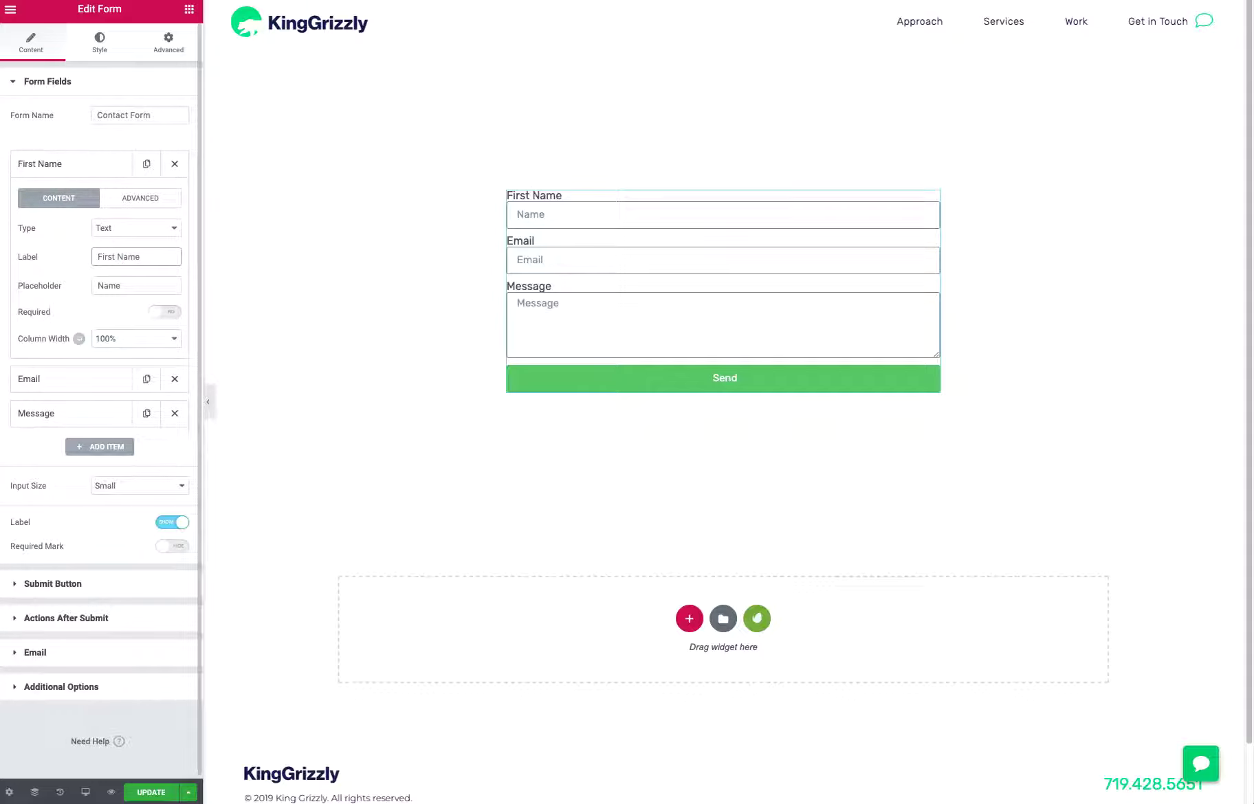
{"action": "key", "text": "ctrl+a"}
{"action": "left_click_drag", "start_coordinate": [131, 285], "coordinate": [114, 276]}
{"action": "type", "text": "You"}
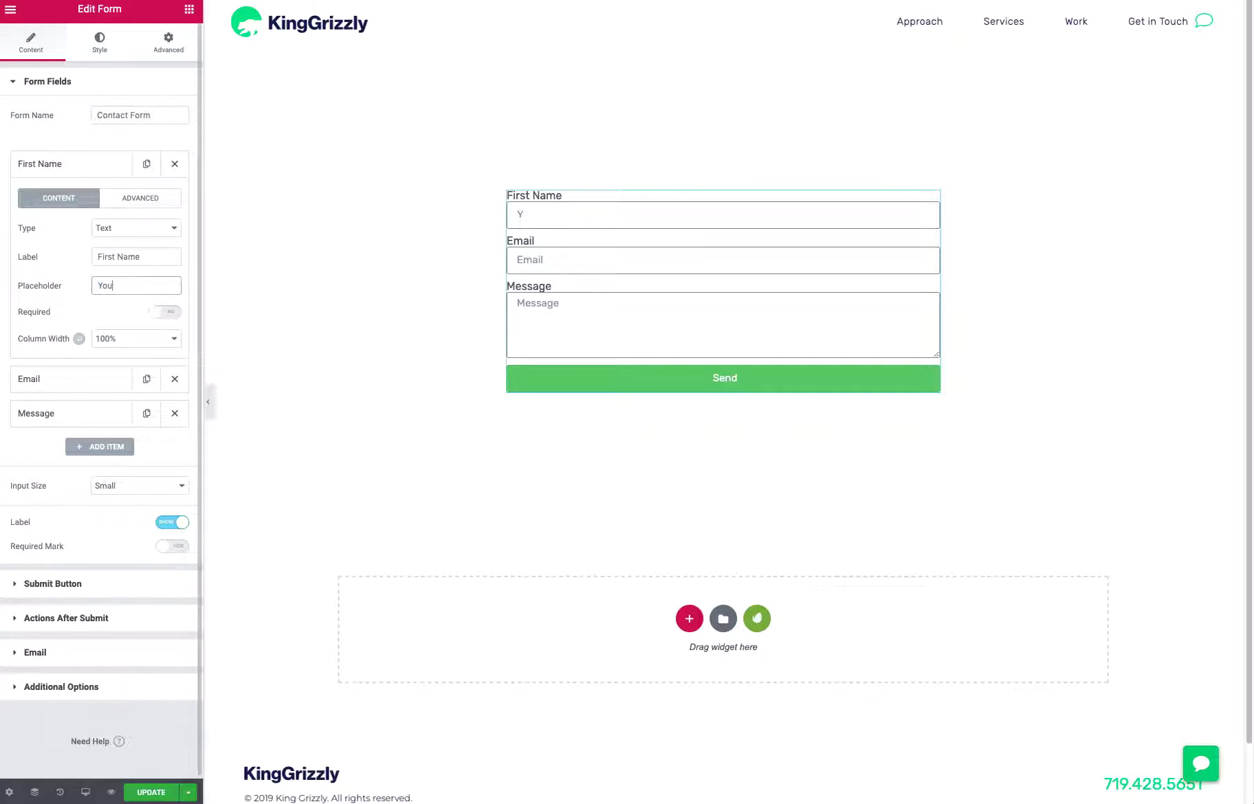
{"action": "type", "text": "r First Name..."}
Set the First Name field's column width to 50%
{"action": "left_click", "coordinate": [131, 339]}
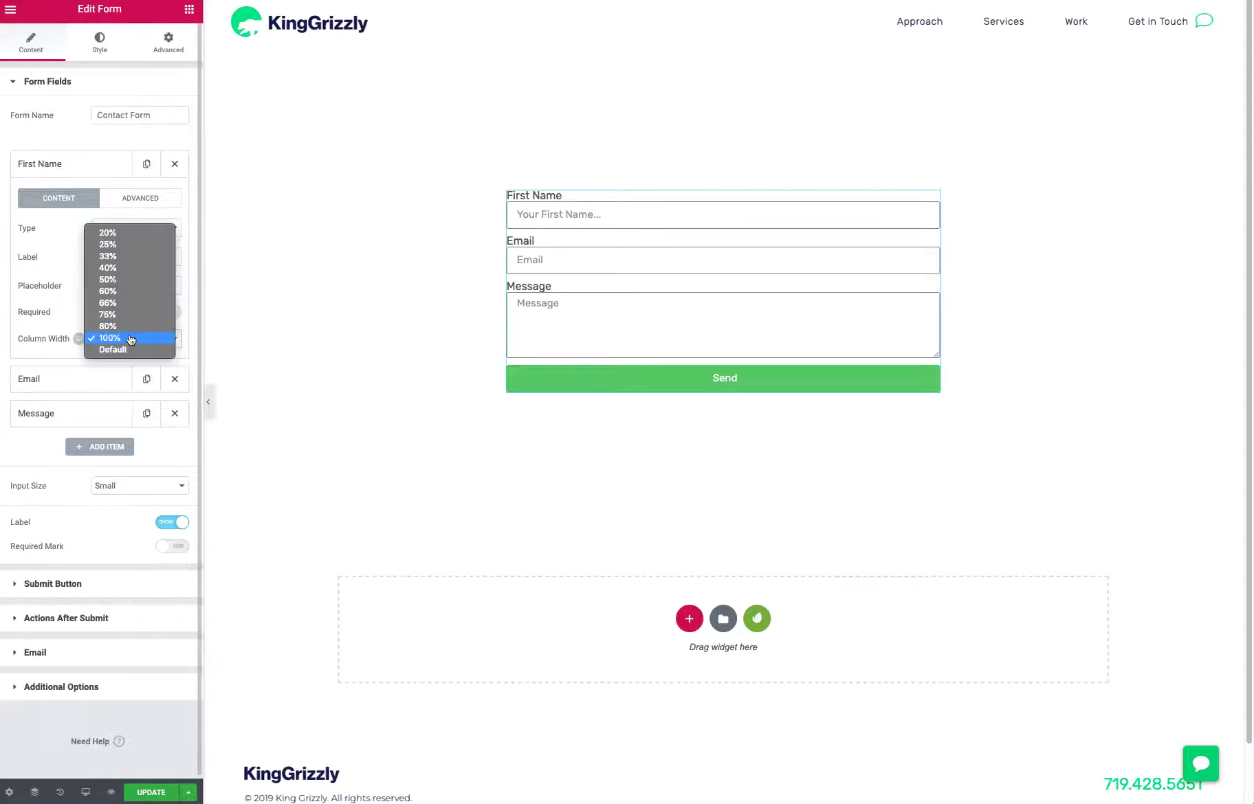
{"action": "left_click", "coordinate": [122, 280]}
{"action": "left_click", "coordinate": [103, 167]}
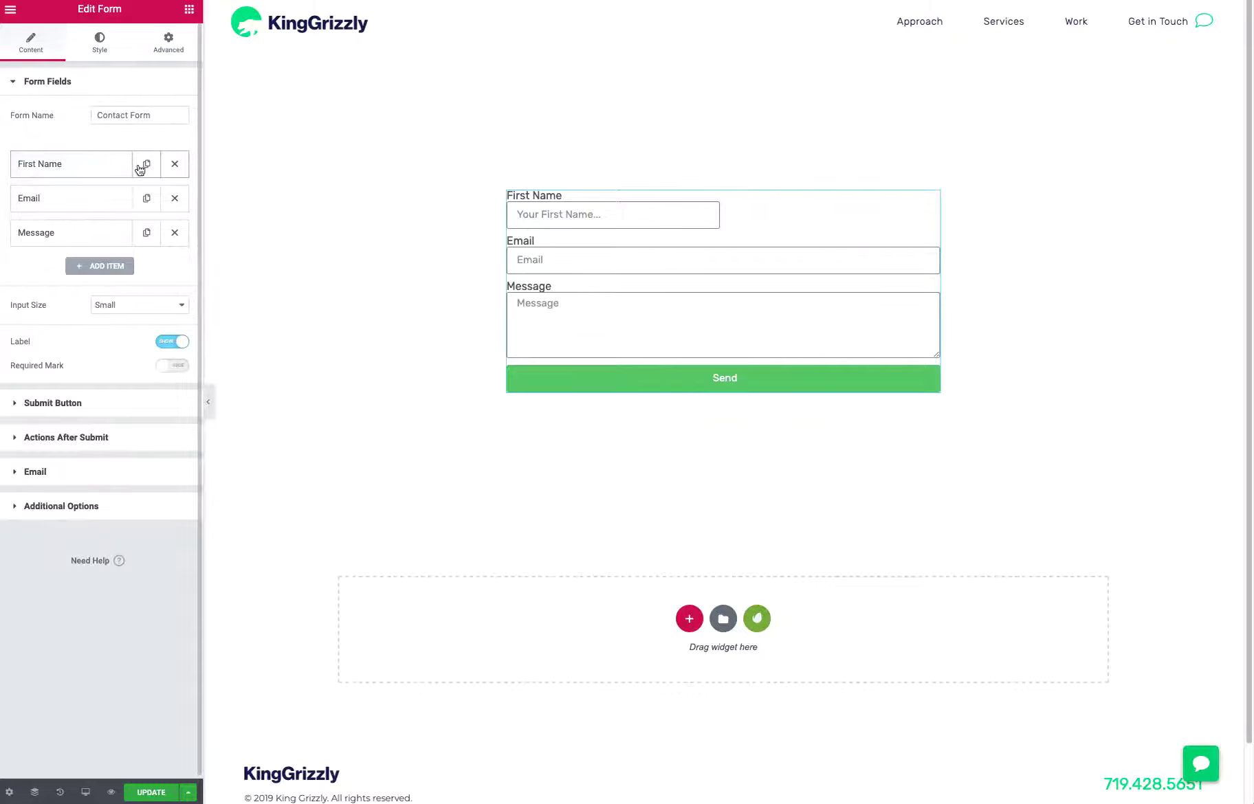
Duplicate the First Name field and label the copy "Last Name"
{"action": "left_click", "coordinate": [146, 165]}
{"action": "left_click", "coordinate": [88, 200]}
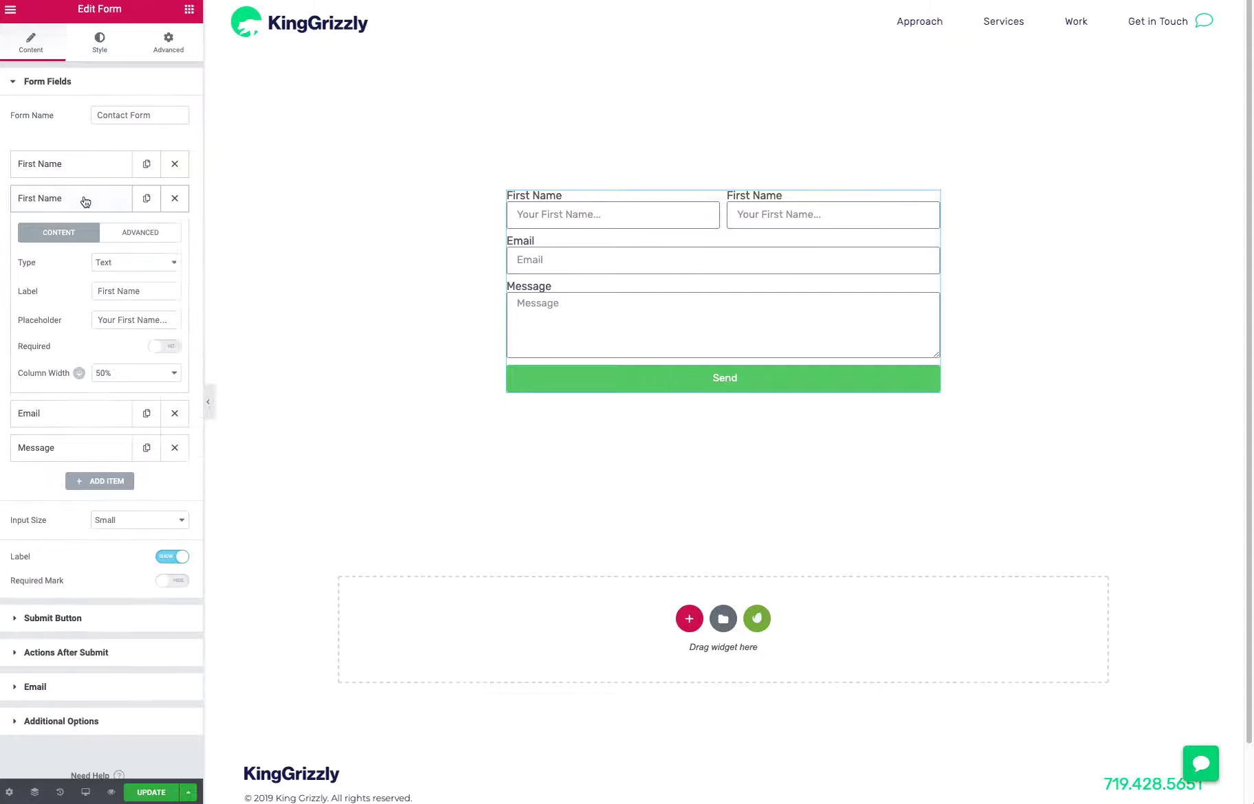
{"action": "left_click_drag", "start_coordinate": [143, 291], "coordinate": [18, 258]}
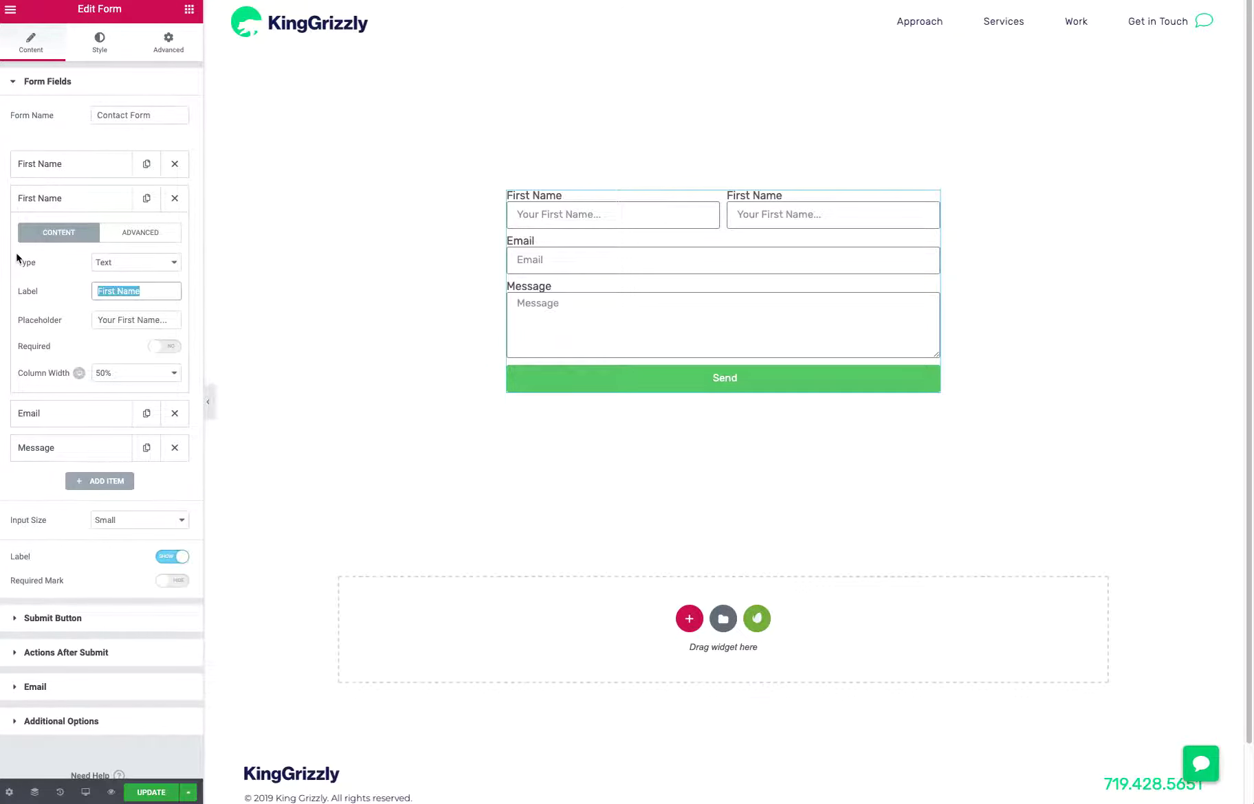
{"action": "type", "text": "Last Name"}
Change the Last Name field's placeholder to "Your Last Name..."
{"action": "key", "text": "Tab"}
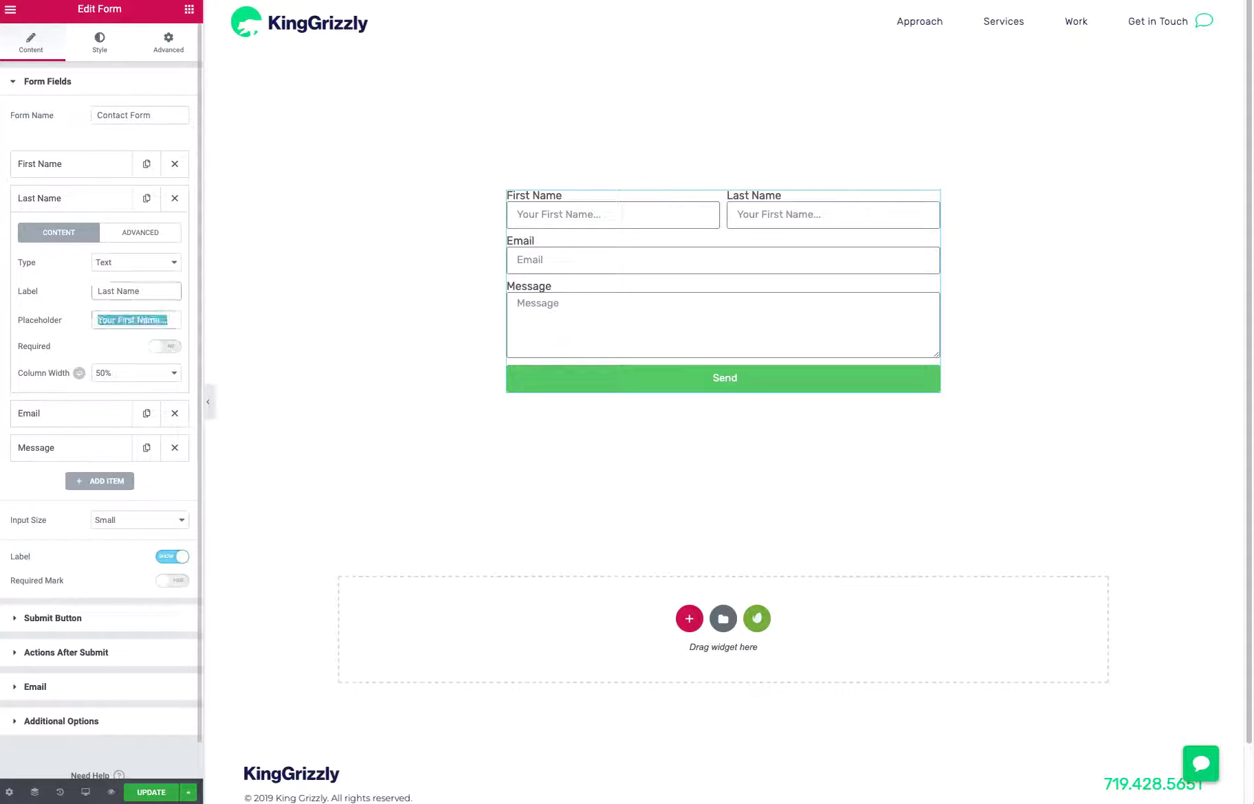
{"action": "key", "text": "Right"}
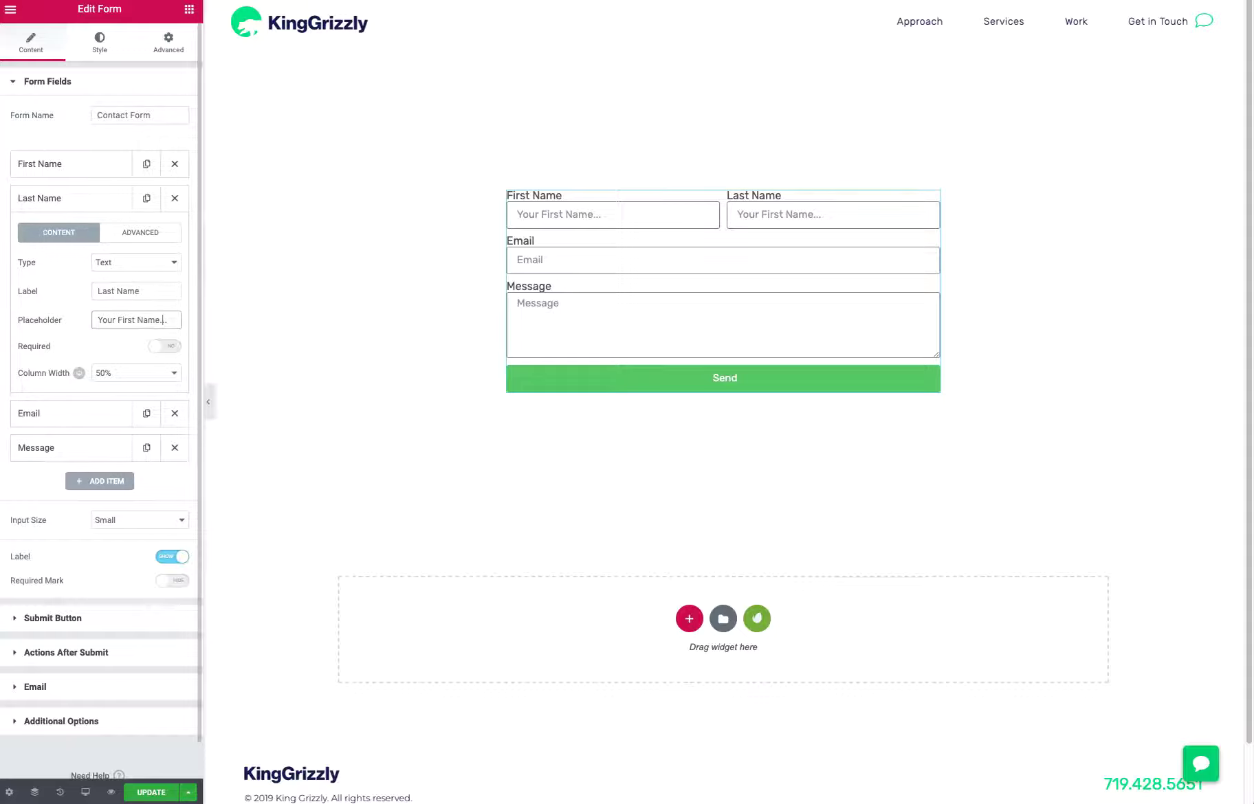
{"action": "key", "text": "BackSpace"}
{"action": "key", "text": "BackSpace"}
{"action": "key", "text": "BackSpace"}
{"action": "key", "text": "BackSpace"}
{"action": "key", "text": "BackSpace"}
{"action": "type", "text": "Last"}
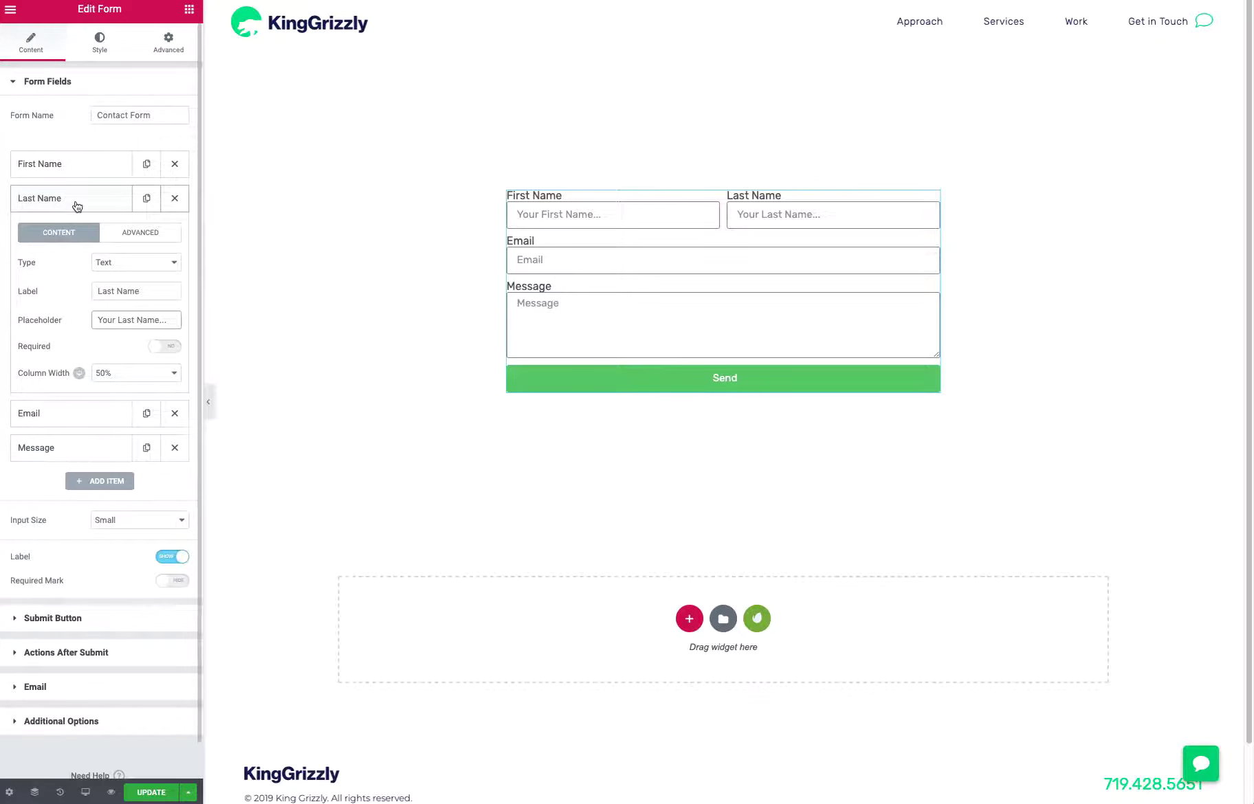
{"action": "mouse_move", "coordinate": [96, 377]}
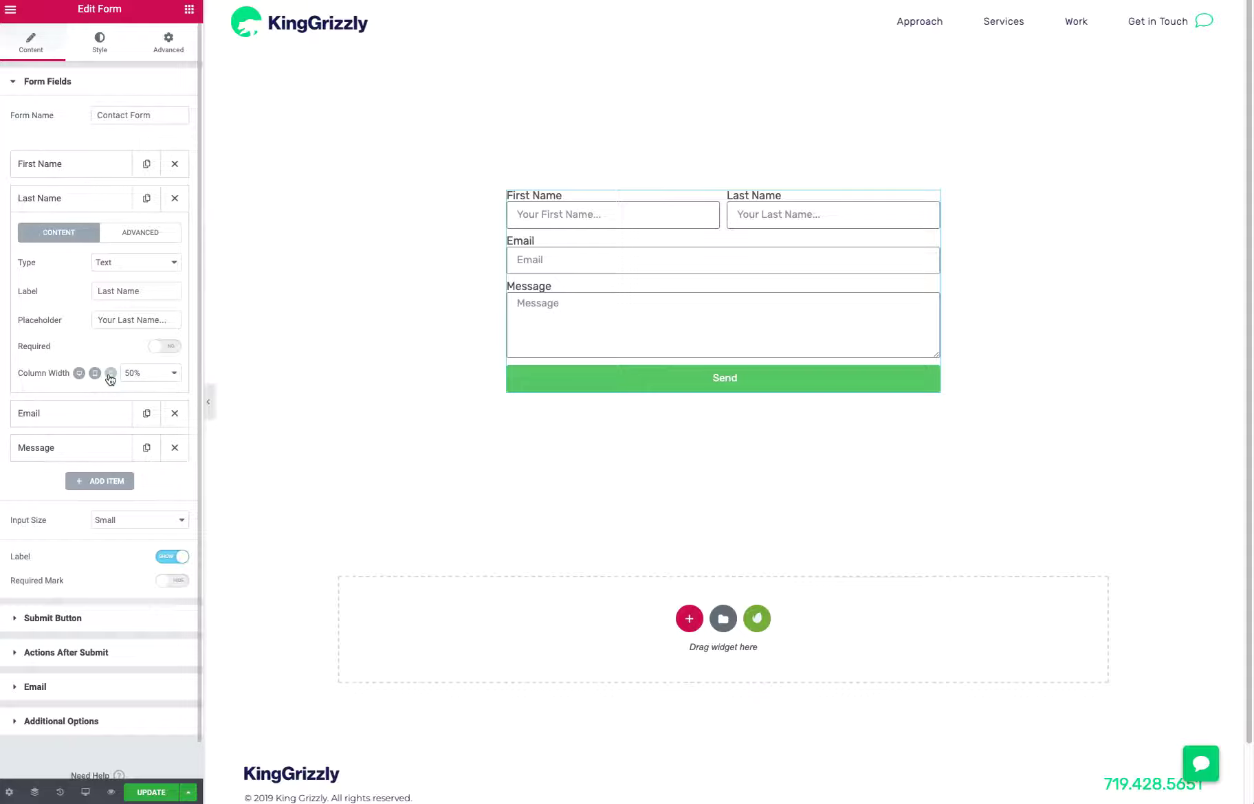
{"action": "left_click", "coordinate": [54, 210]}
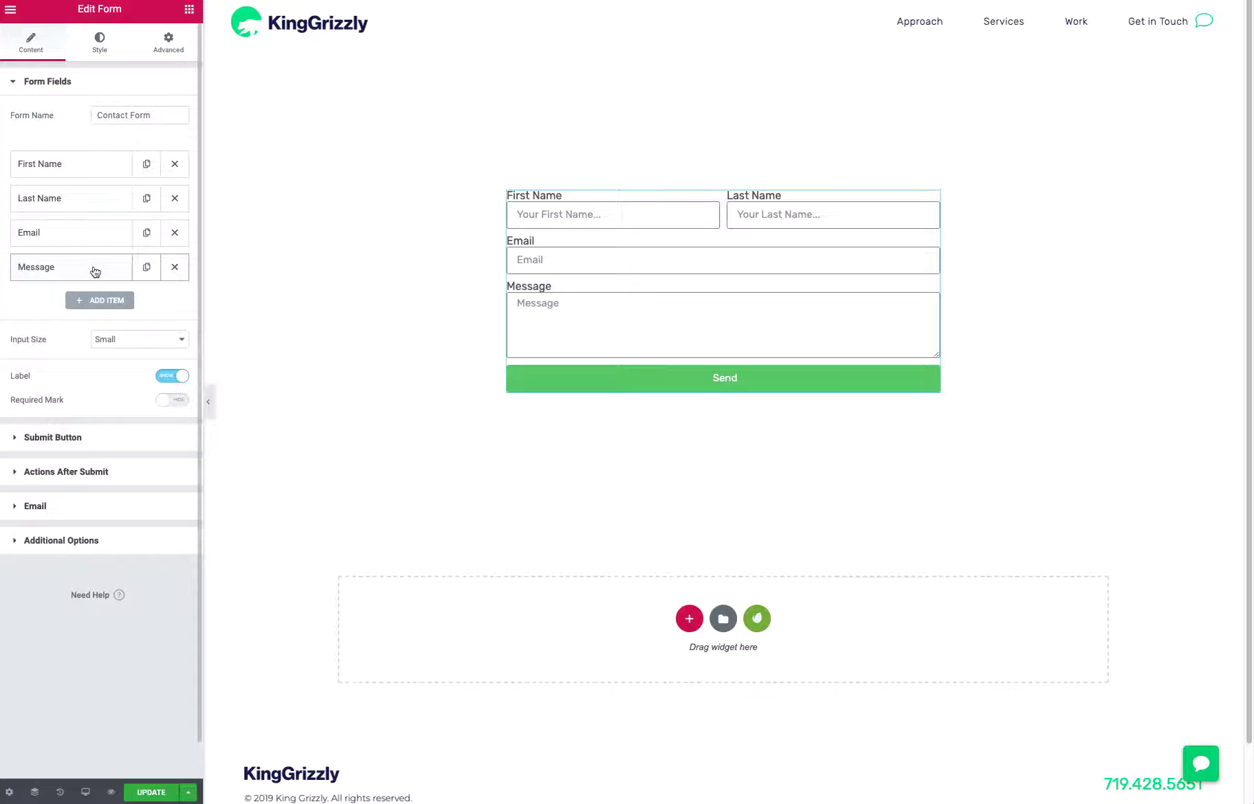
Review the settings of the Email and Message fields
{"action": "left_click", "coordinate": [68, 238]}
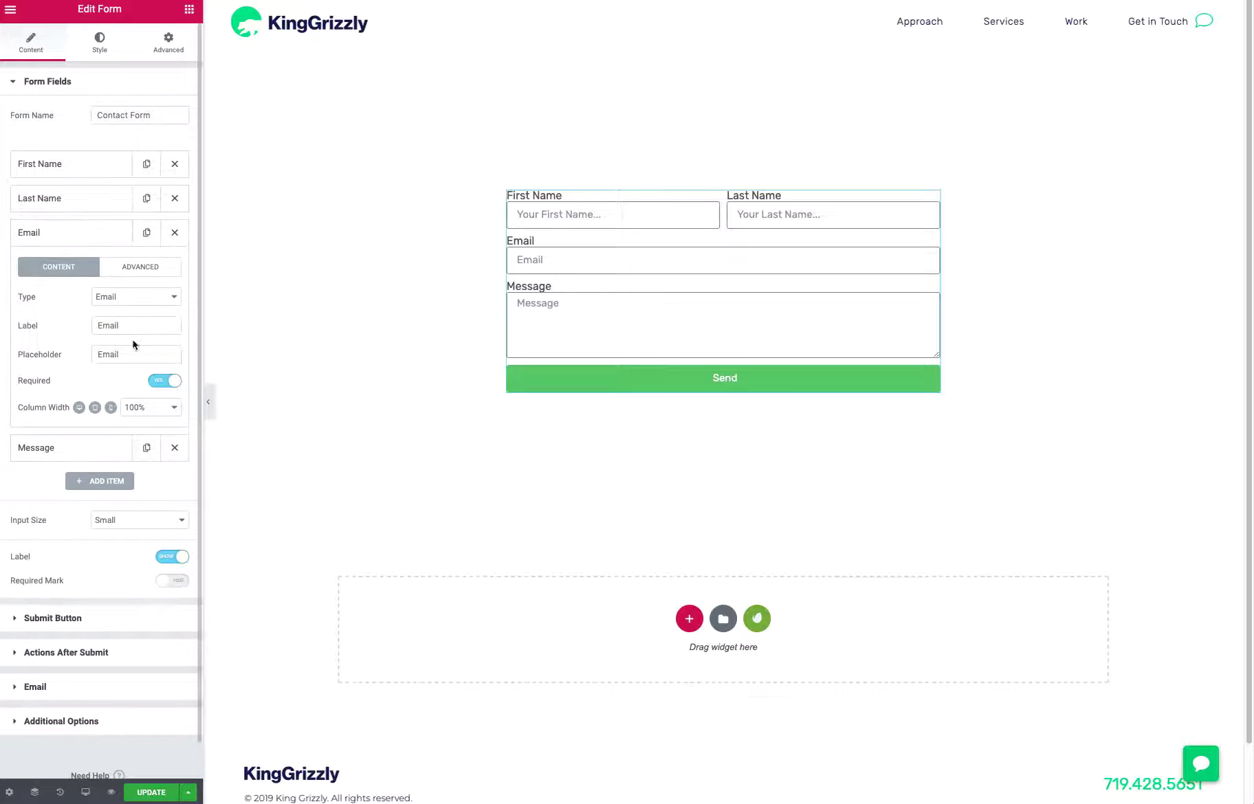
{"action": "left_click", "coordinate": [51, 240]}
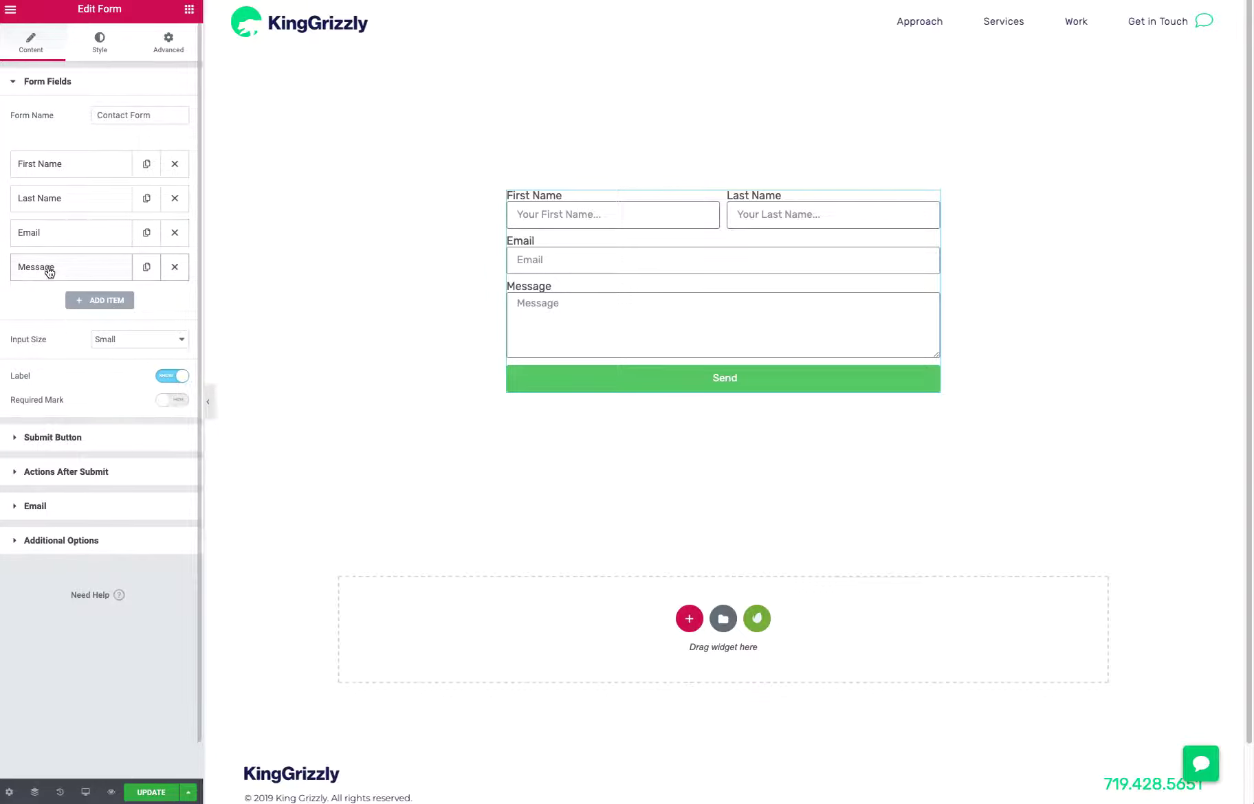
{"action": "left_click", "coordinate": [50, 272]}
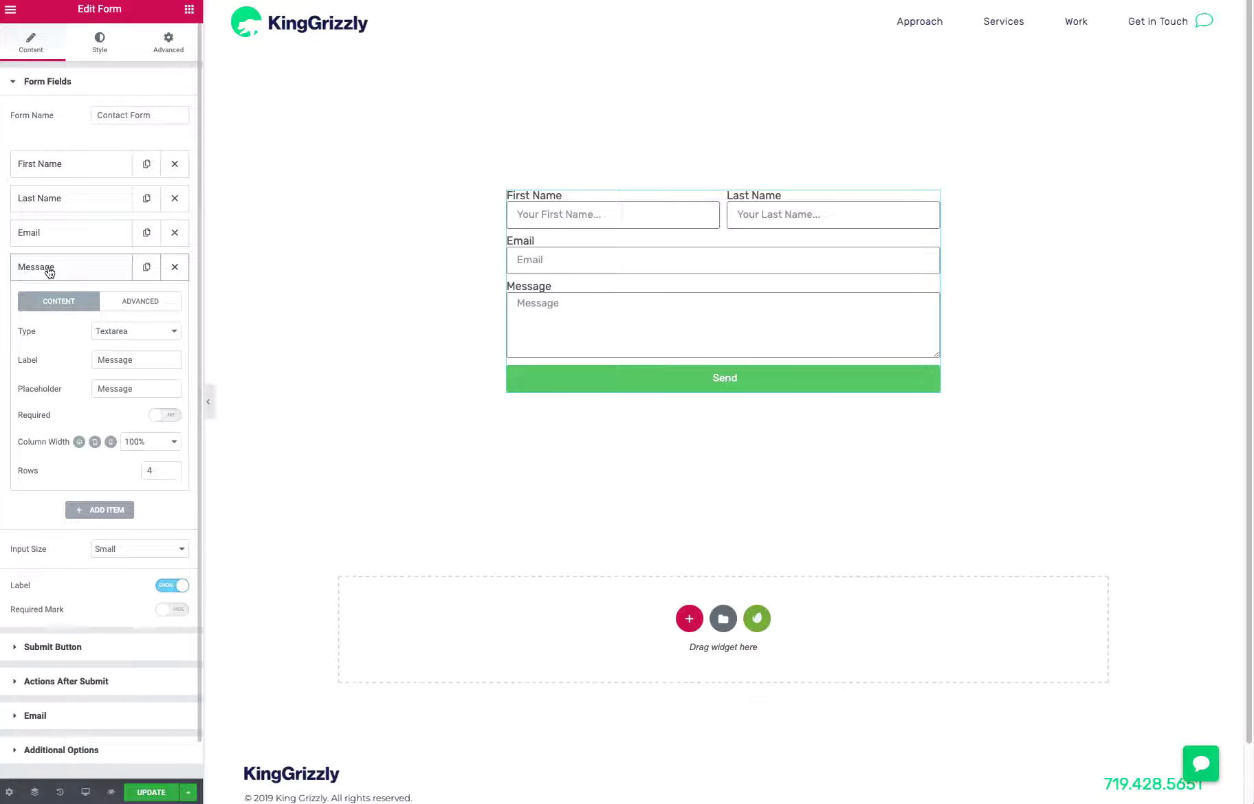
{"action": "left_click", "coordinate": [50, 272]}
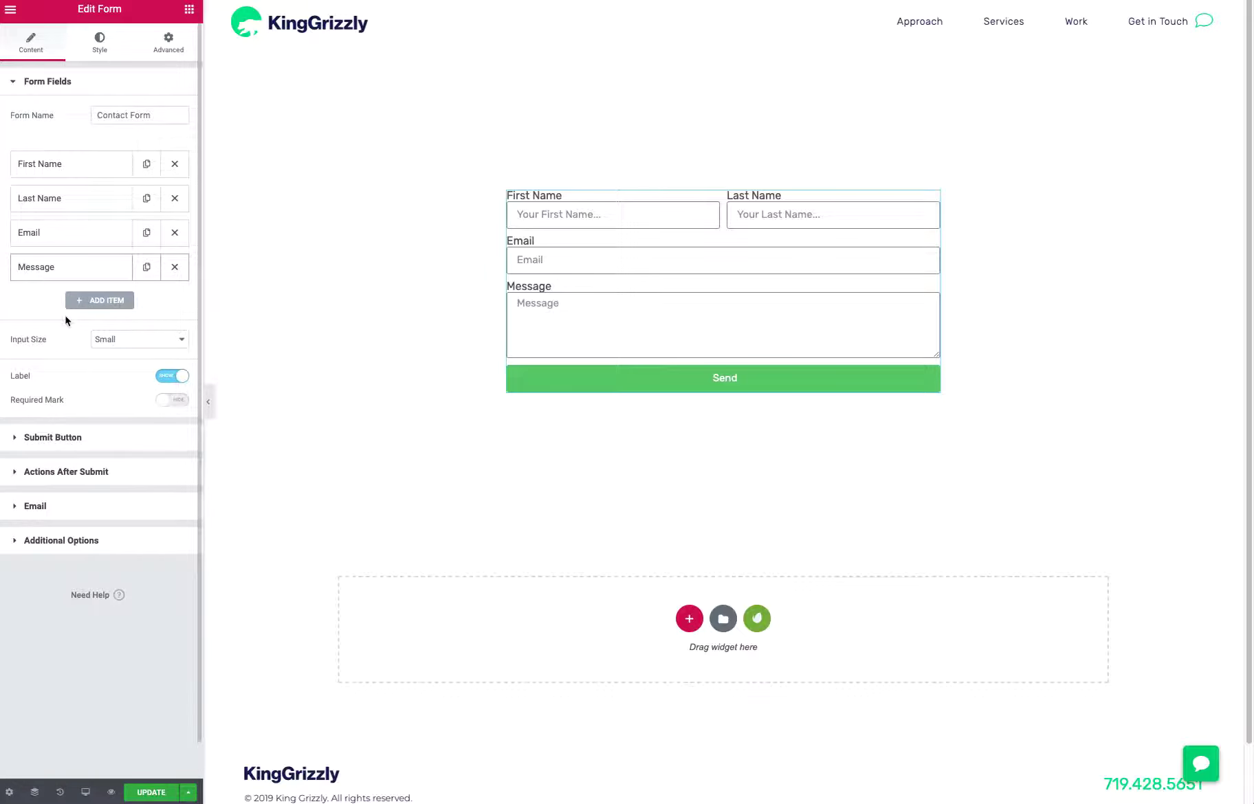
Add a fifth form field after Message and set its type to Select
{"action": "left_click", "coordinate": [100, 297]}
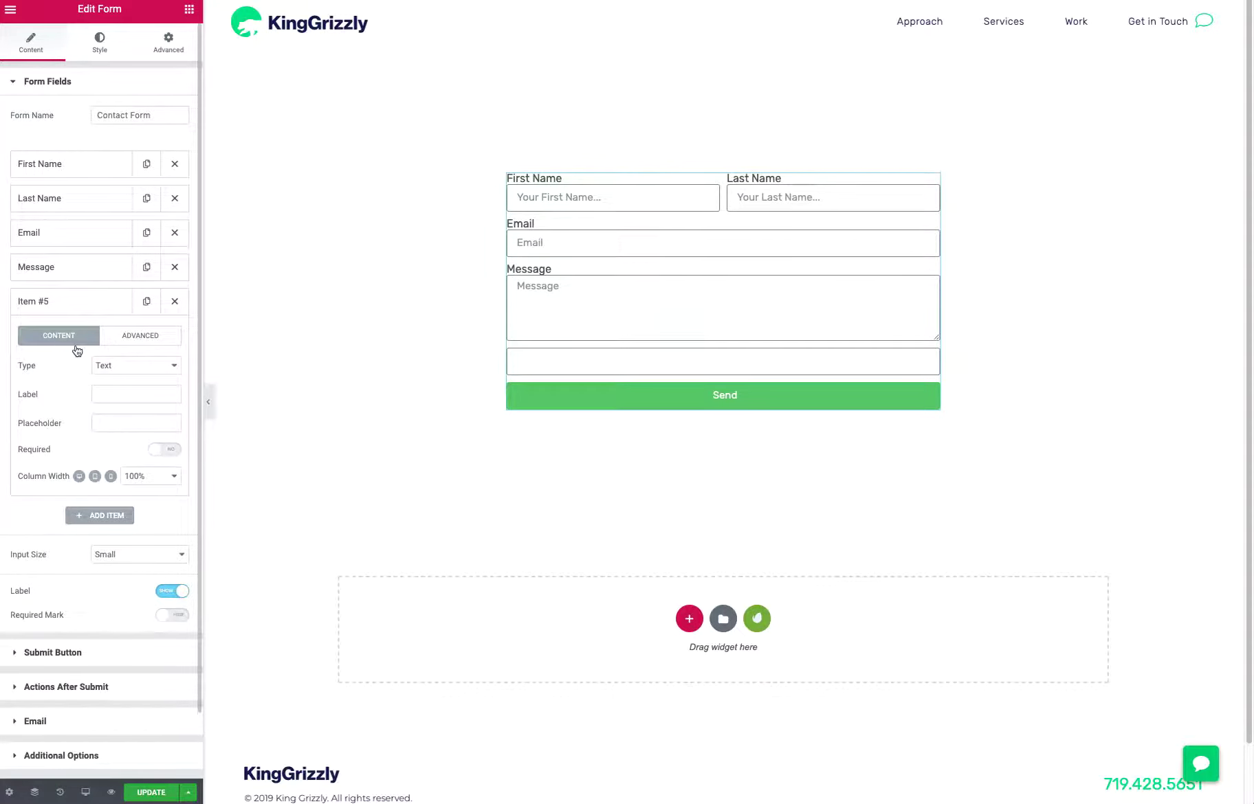
{"action": "left_click", "coordinate": [141, 372]}
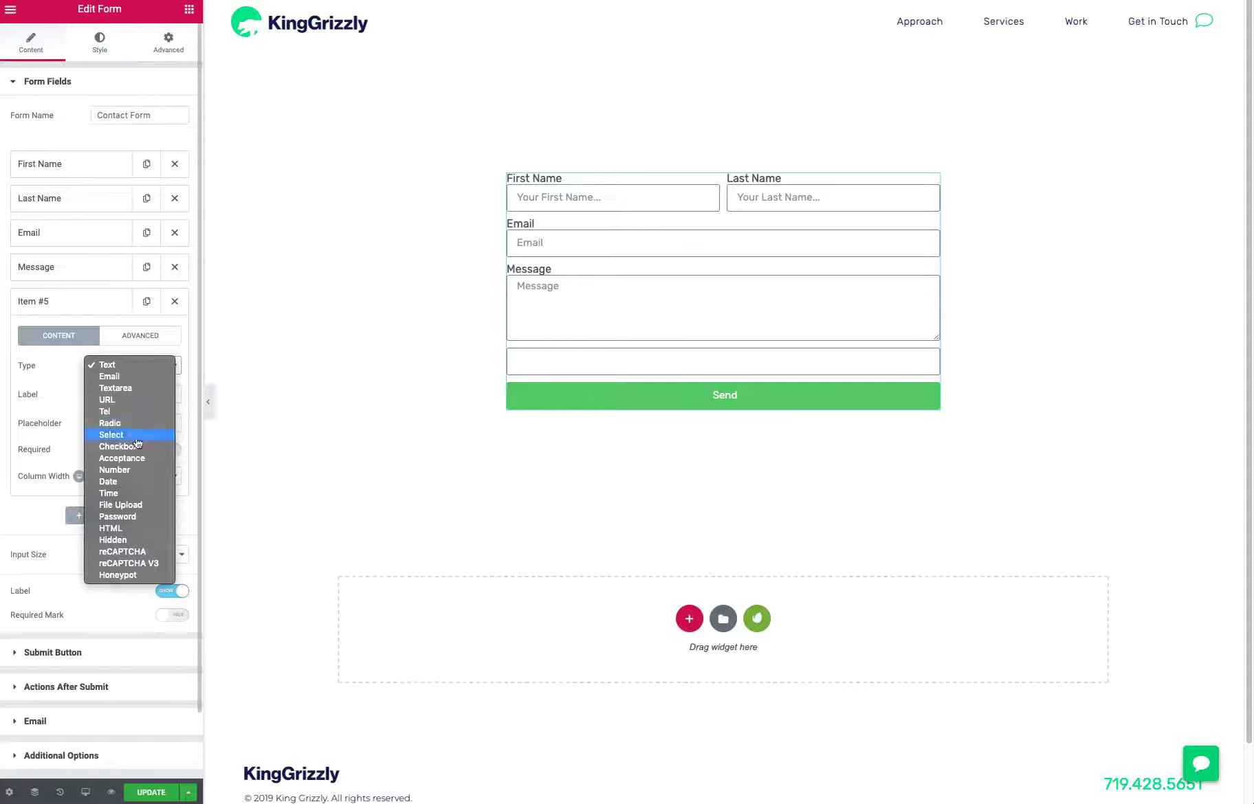
{"action": "left_click", "coordinate": [112, 434]}
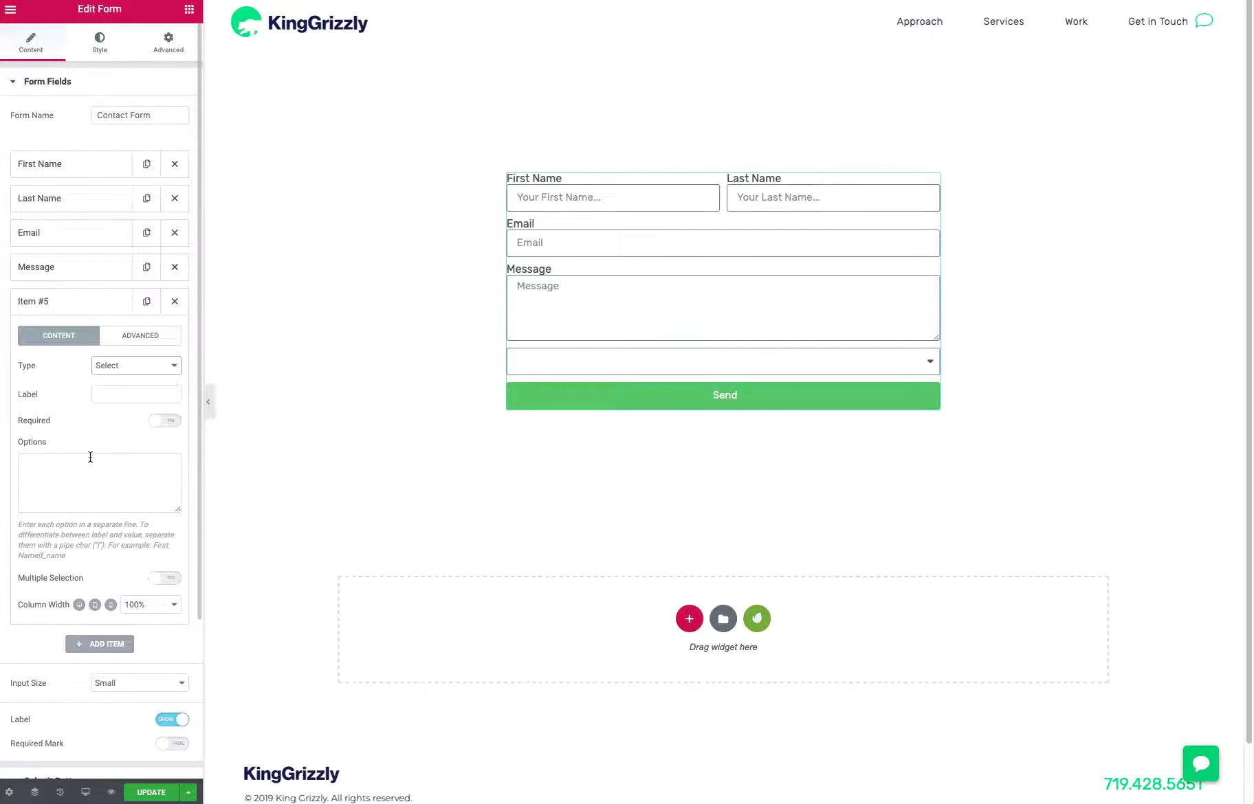
Label the new select field "Shirt Size" and make it required
{"action": "left_click", "coordinate": [120, 393]}
{"action": "type", "text": "Shirt Size"}
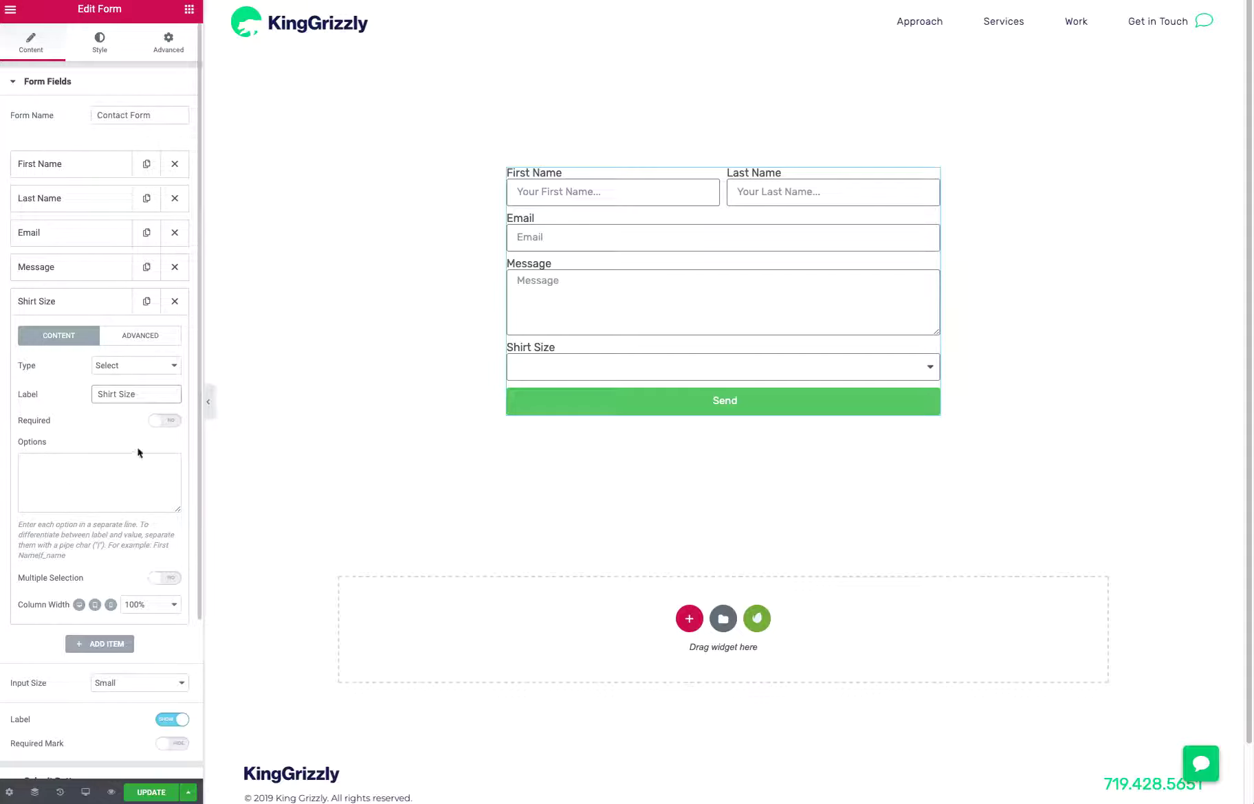
{"action": "left_click", "coordinate": [162, 423]}
{"action": "left_click", "coordinate": [161, 422]}
Enter S, M, L, XL and XXL as the Shirt Size field's options, each on its own line
{"action": "left_click", "coordinate": [121, 474]}
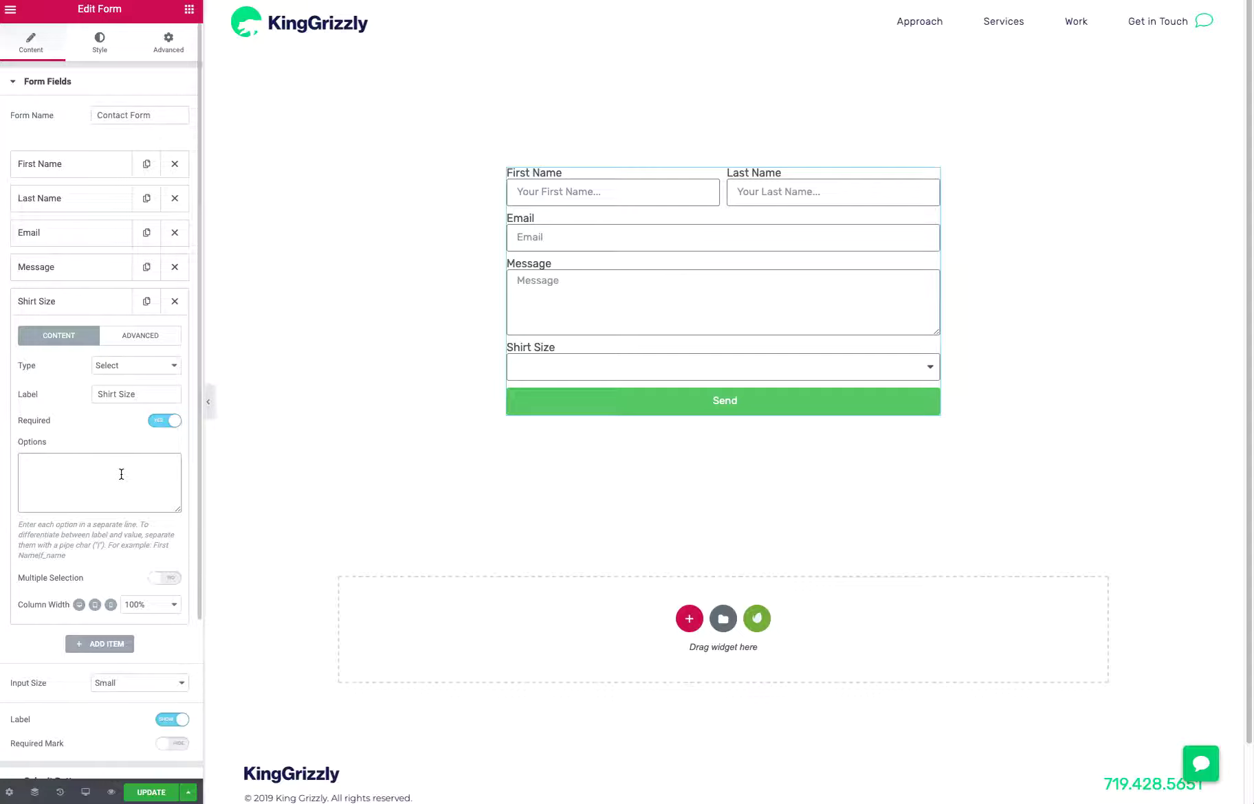
{"action": "type", "text": "S "}
{"action": "type", "text": "M "}
{"action": "type", "text": "L "}
{"action": "type", "text": "XL "}
{"action": "type", "text": "XXL"}
Try multiple selection on the Shirt Size field and switch it back off
{"action": "left_click", "coordinate": [166, 582]}
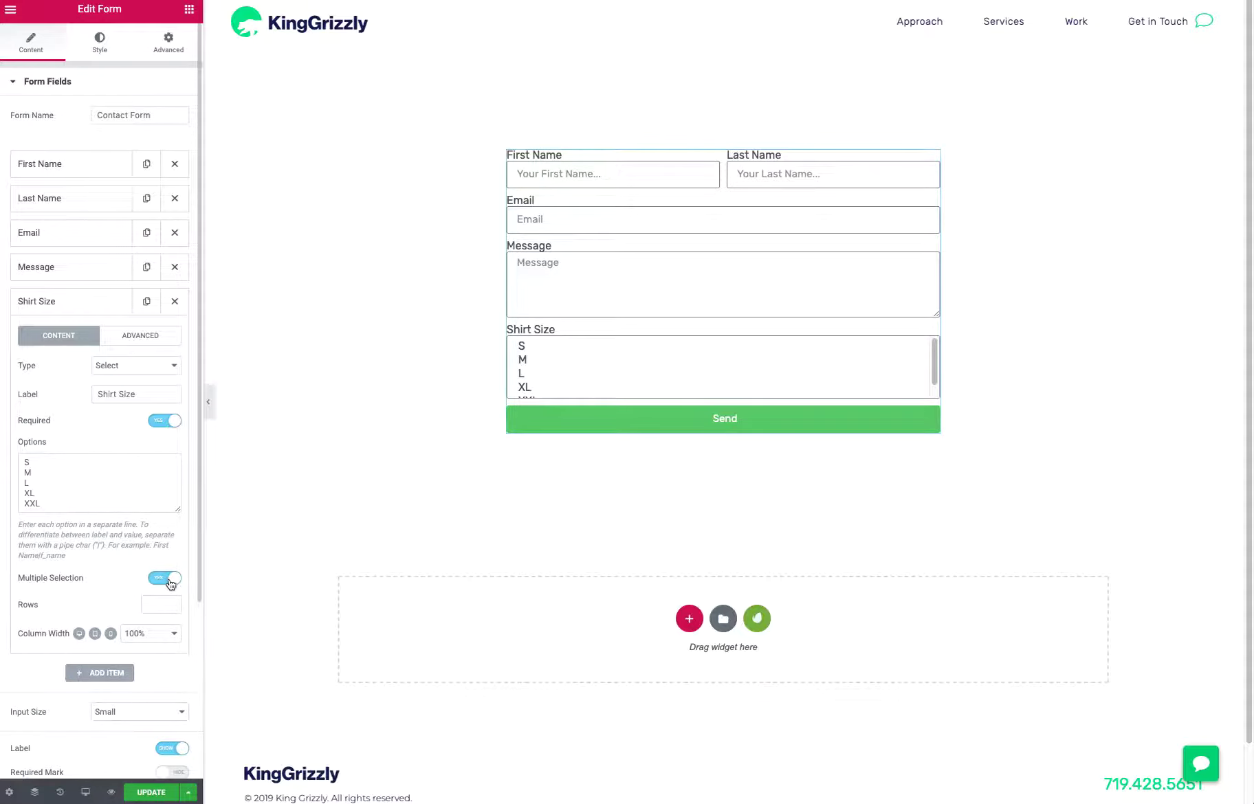
{"action": "left_click", "coordinate": [168, 582]}
{"action": "left_click", "coordinate": [167, 583]}
{"action": "left_click", "coordinate": [167, 583]}
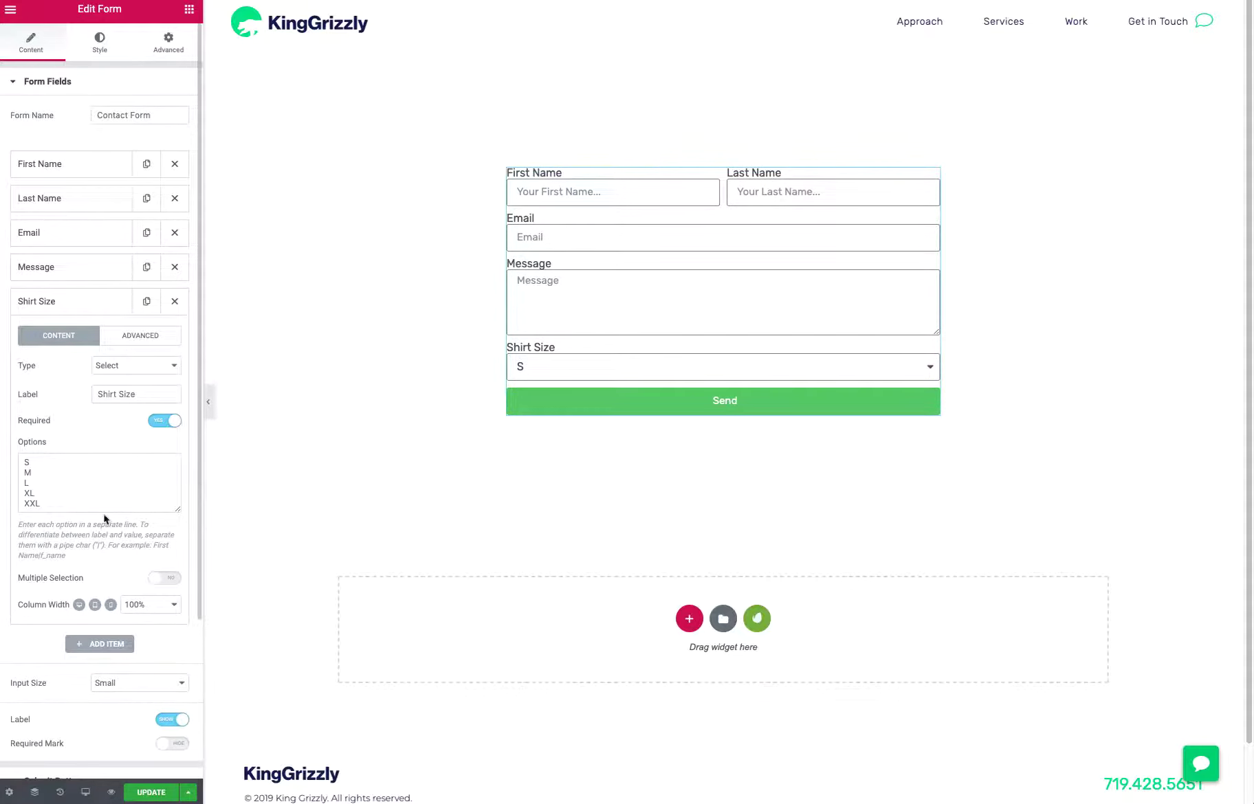
Preview the Shirt Size choices in the form and rename the options S and M to Small and Medium
{"action": "scroll", "coordinate": [107, 523], "scroll_direction": "down", "scroll_amount": 1}
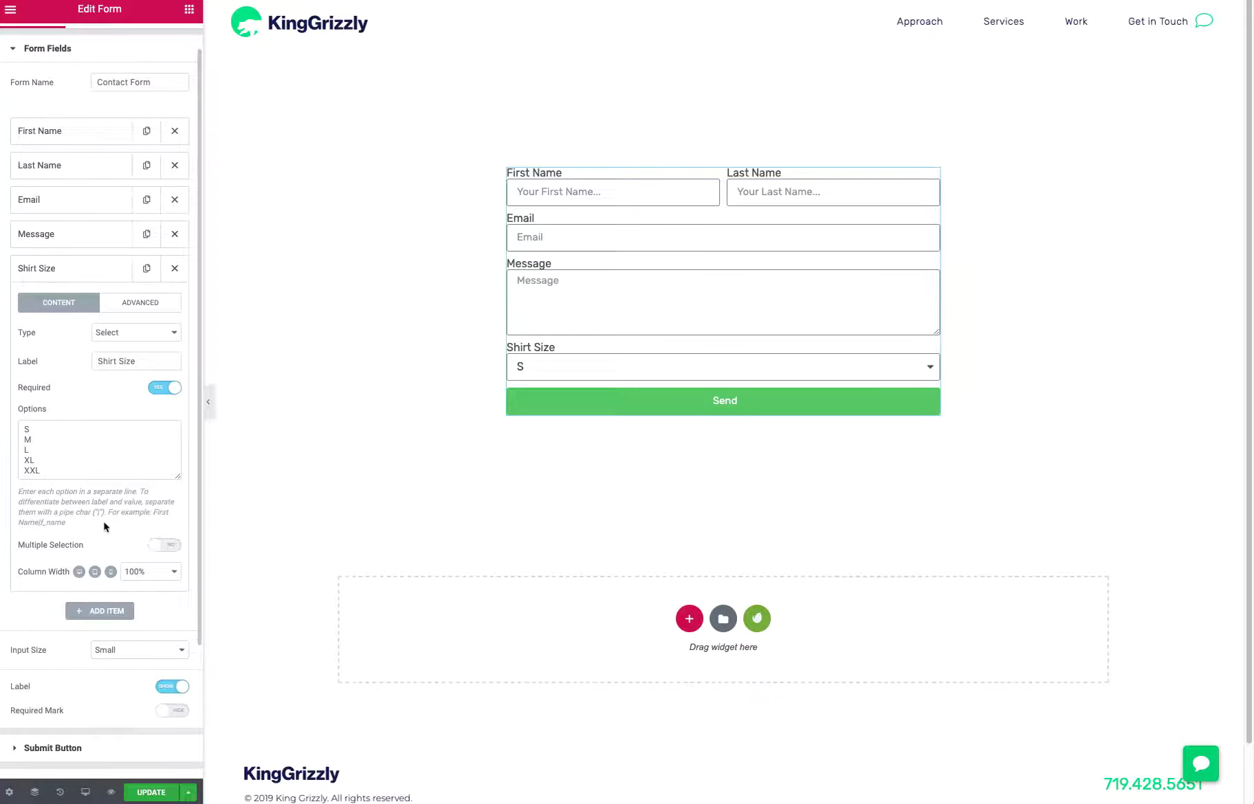
{"action": "left_click", "coordinate": [918, 367]}
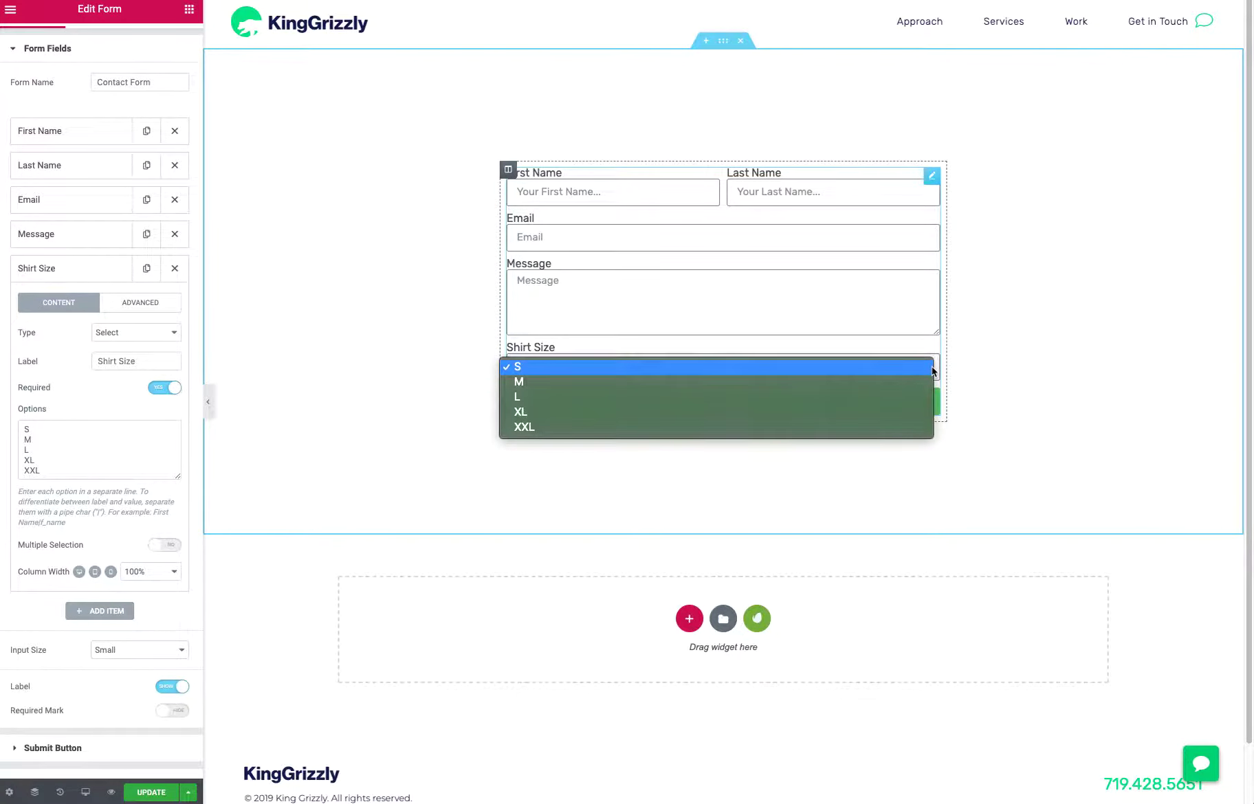
{"action": "left_click", "coordinate": [55, 428]}
{"action": "left_click", "coordinate": [55, 428]}
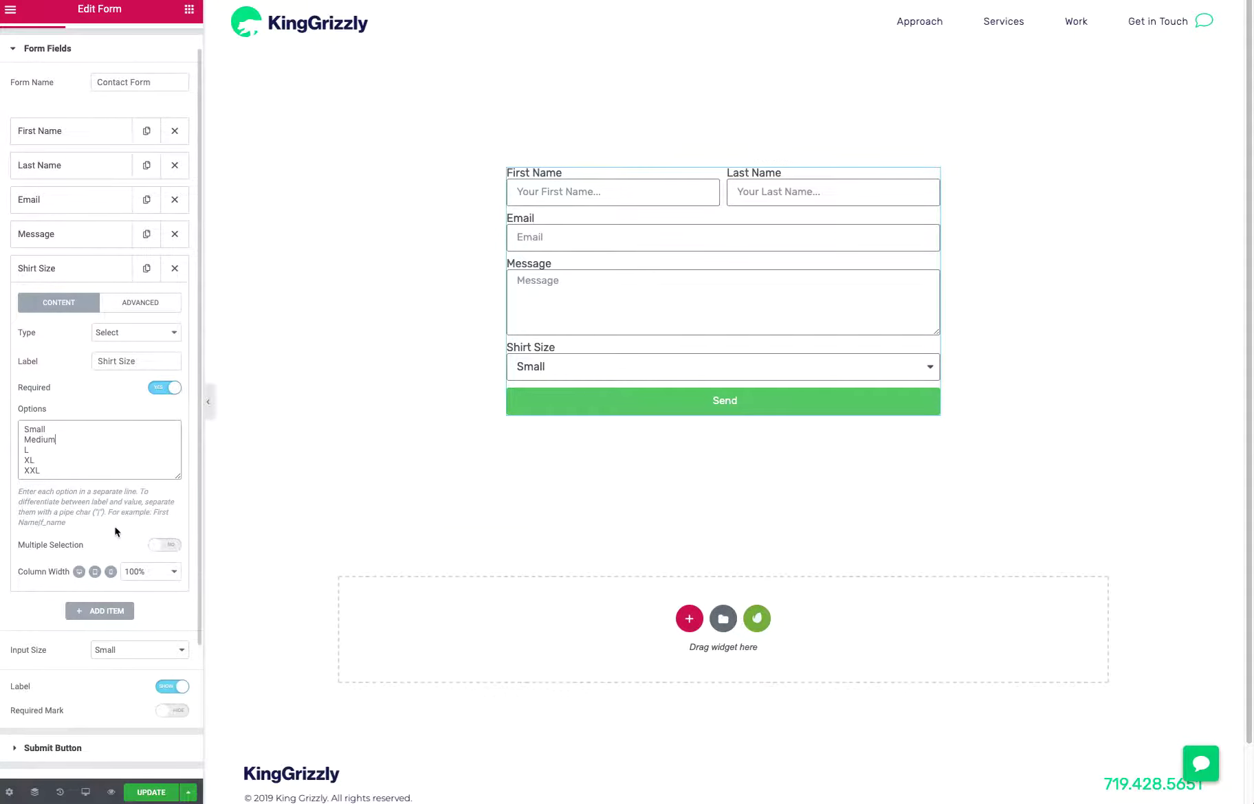
Compare the Large, Medium and Small input sizes for the form and settle on Medium
{"action": "scroll", "coordinate": [141, 605], "scroll_direction": "down", "scroll_amount": 2}
{"action": "left_click", "coordinate": [127, 576]}
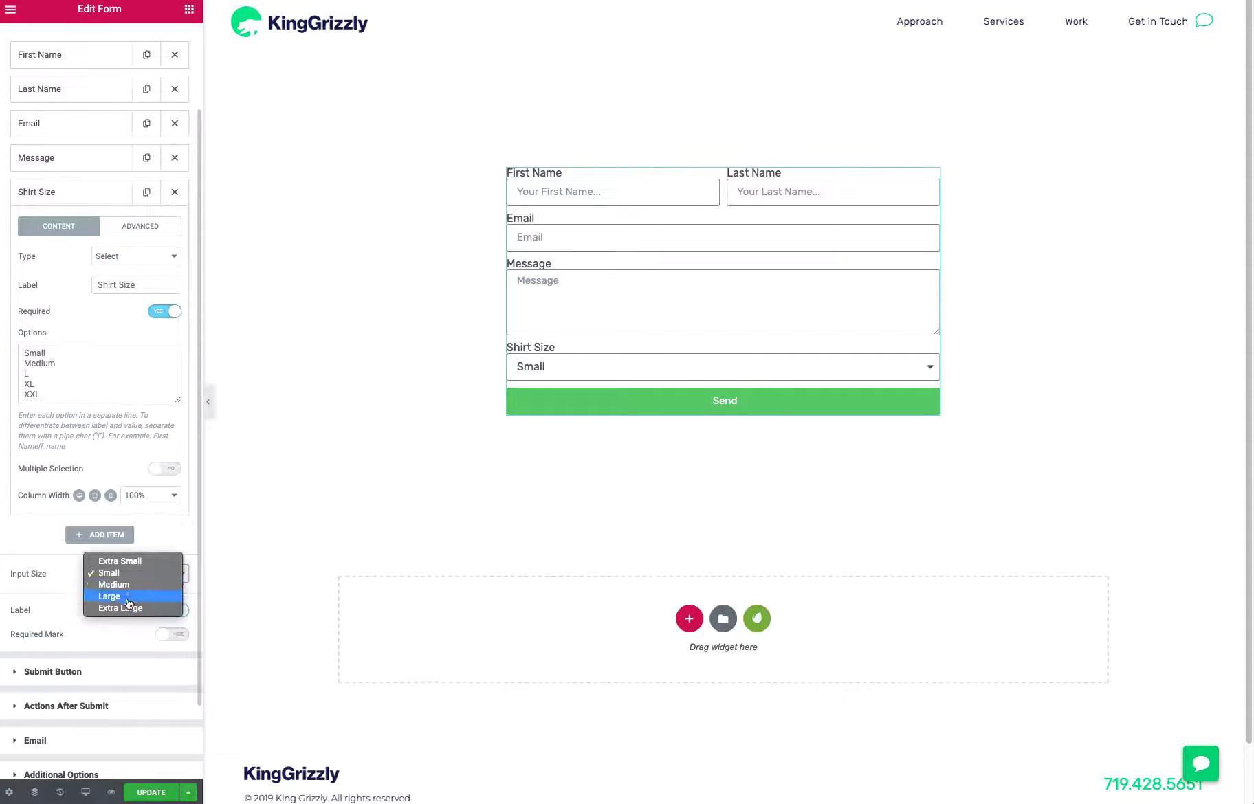
{"action": "left_click", "coordinate": [128, 597]}
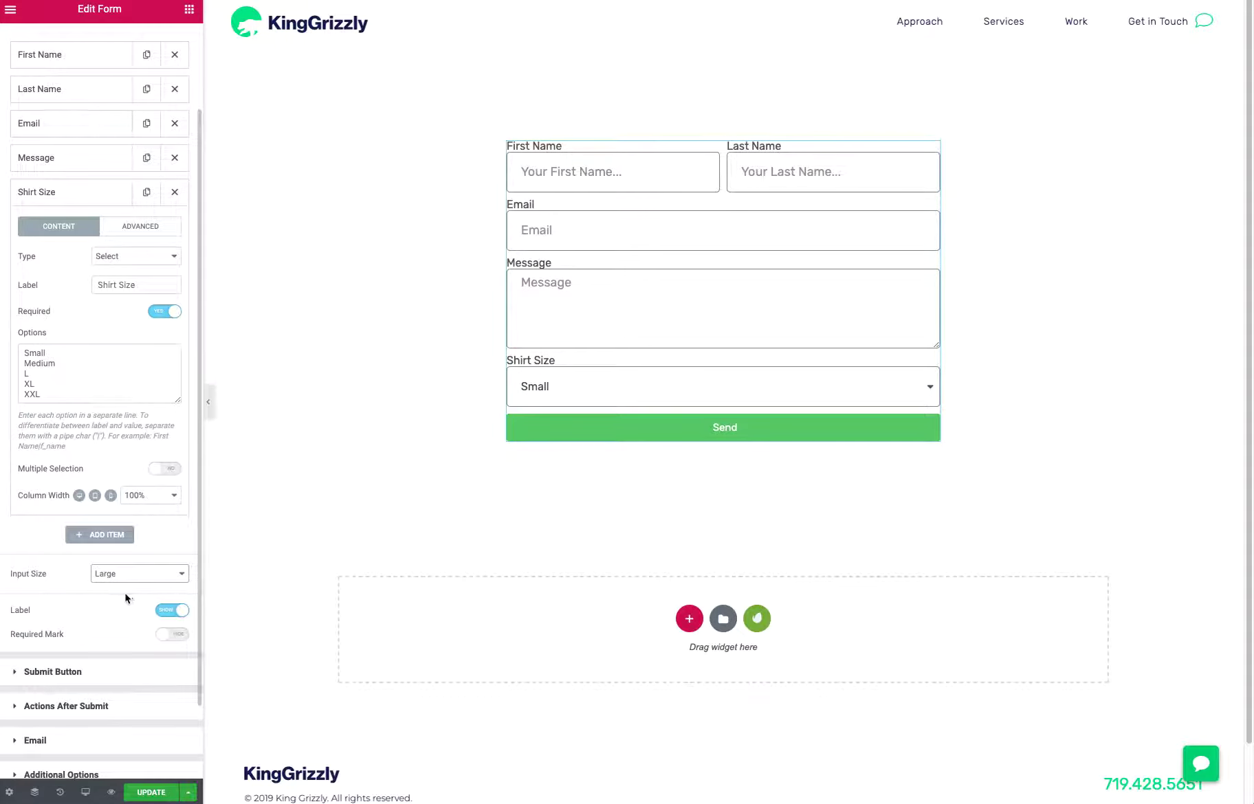
{"action": "left_click", "coordinate": [124, 578]}
{"action": "left_click", "coordinate": [123, 561]}
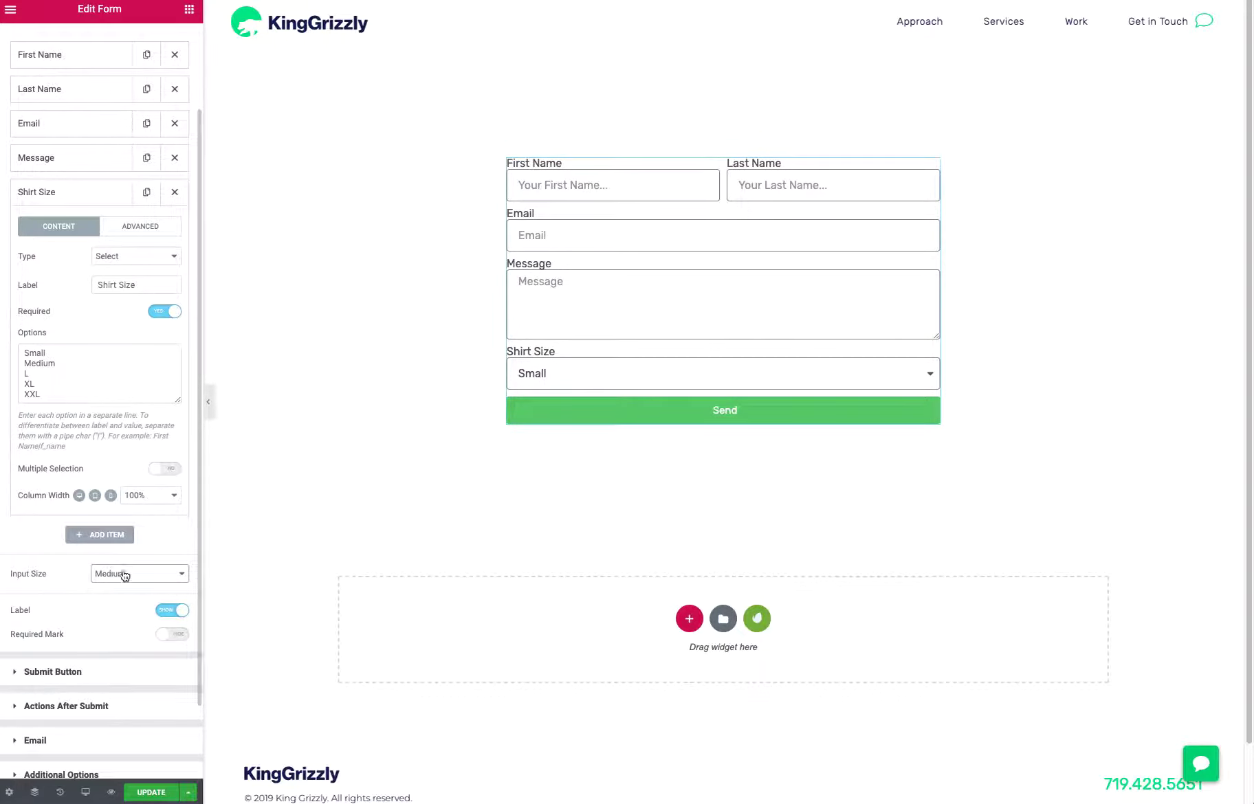
{"action": "left_click", "coordinate": [123, 575]}
{"action": "left_click", "coordinate": [124, 562]}
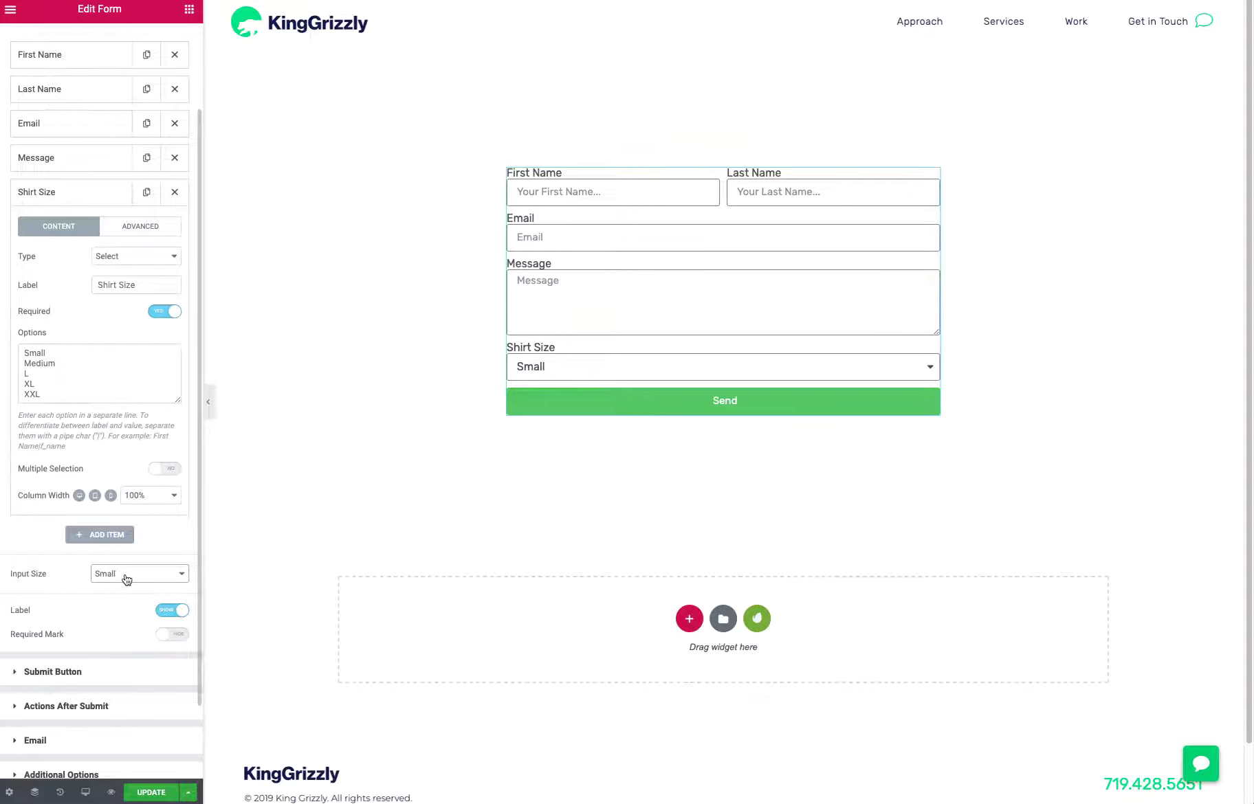
{"action": "left_click", "coordinate": [126, 580]}
{"action": "left_click", "coordinate": [131, 582]}
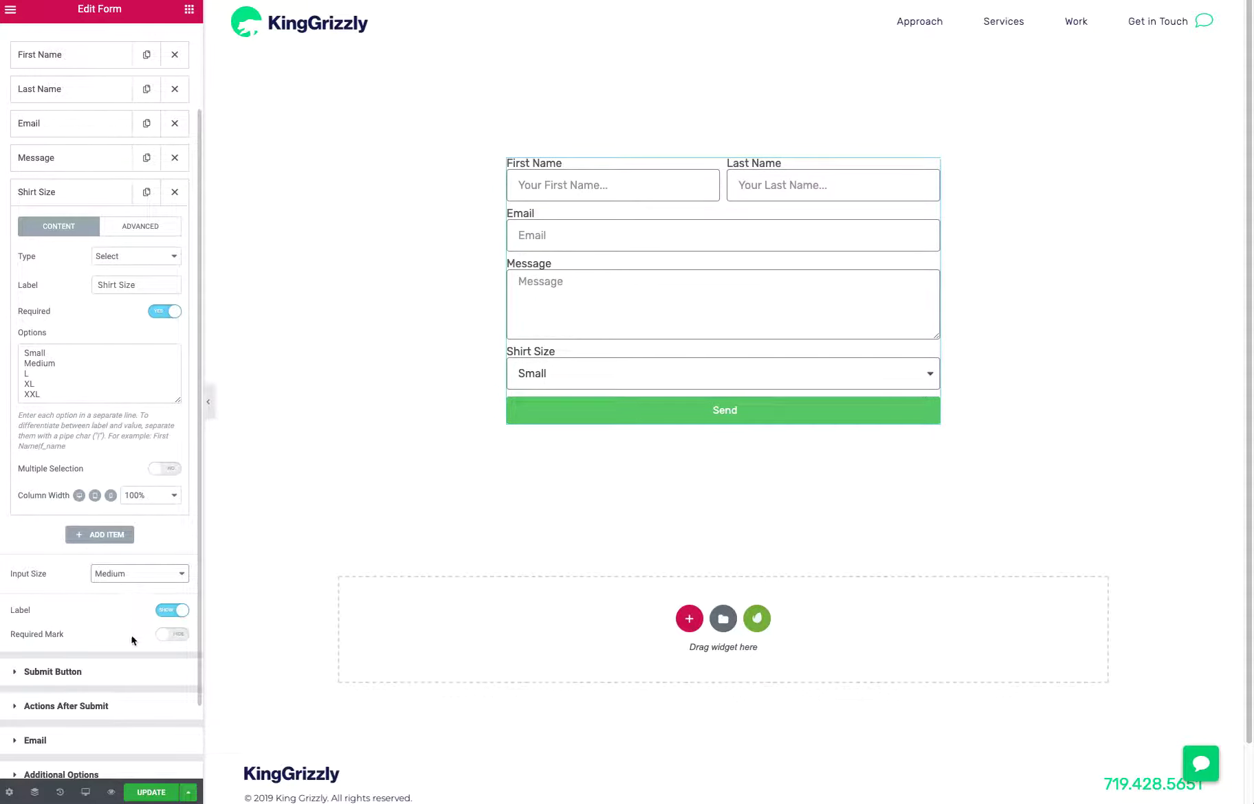
Set the form's submit button size to Large
{"action": "left_click", "coordinate": [110, 672]}
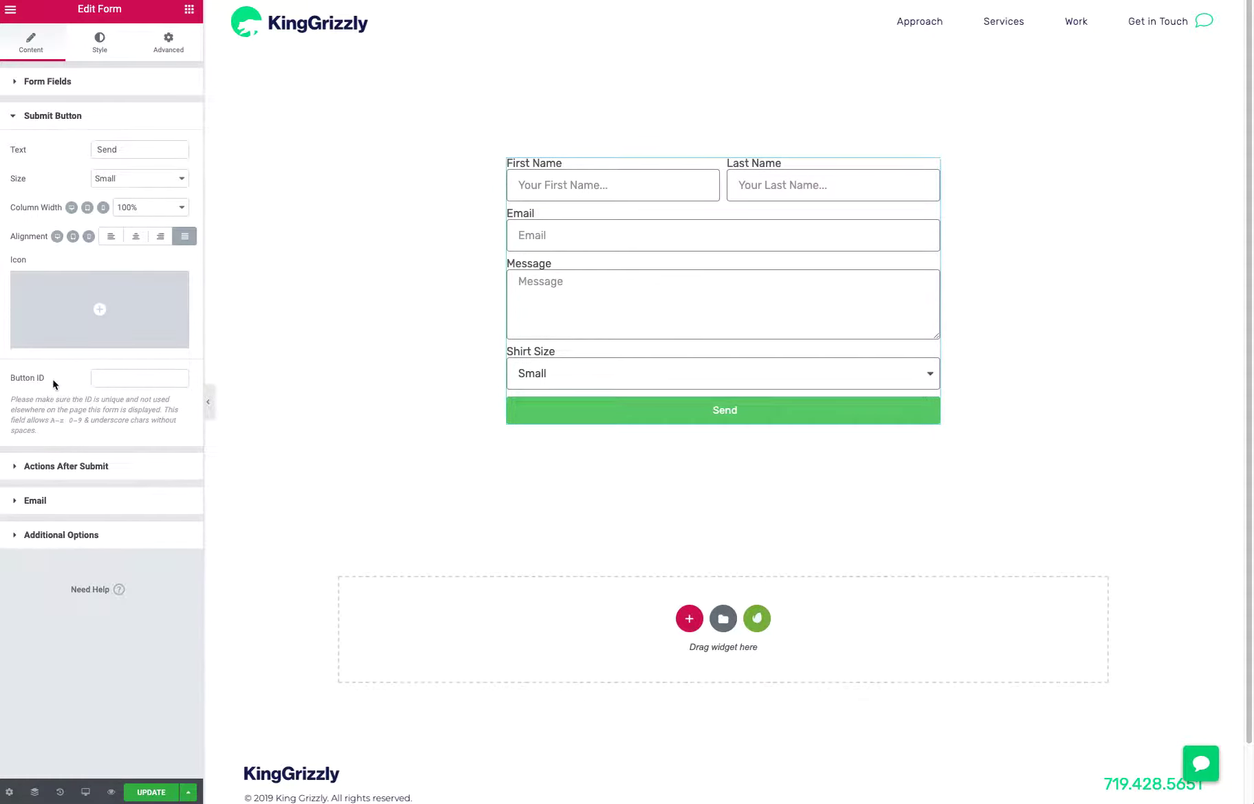
{"action": "left_click", "coordinate": [105, 182]}
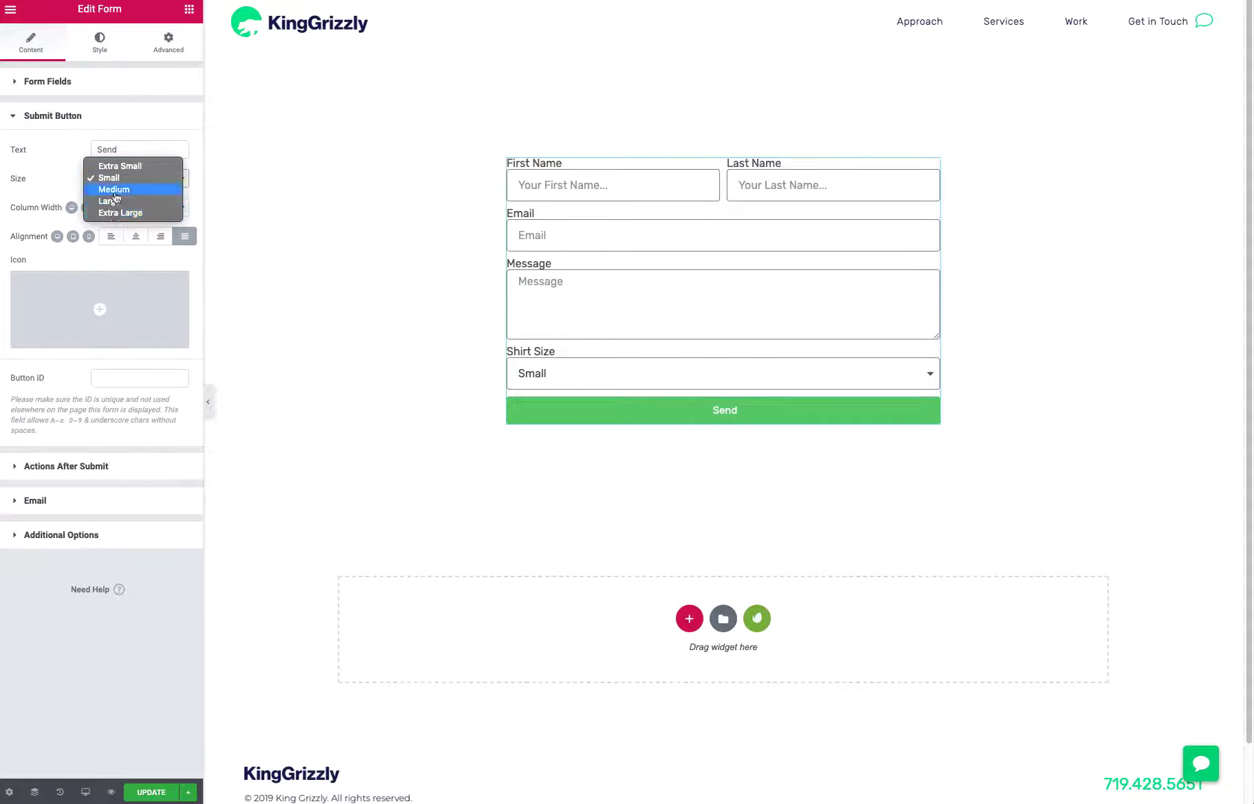
{"action": "left_click", "coordinate": [113, 201]}
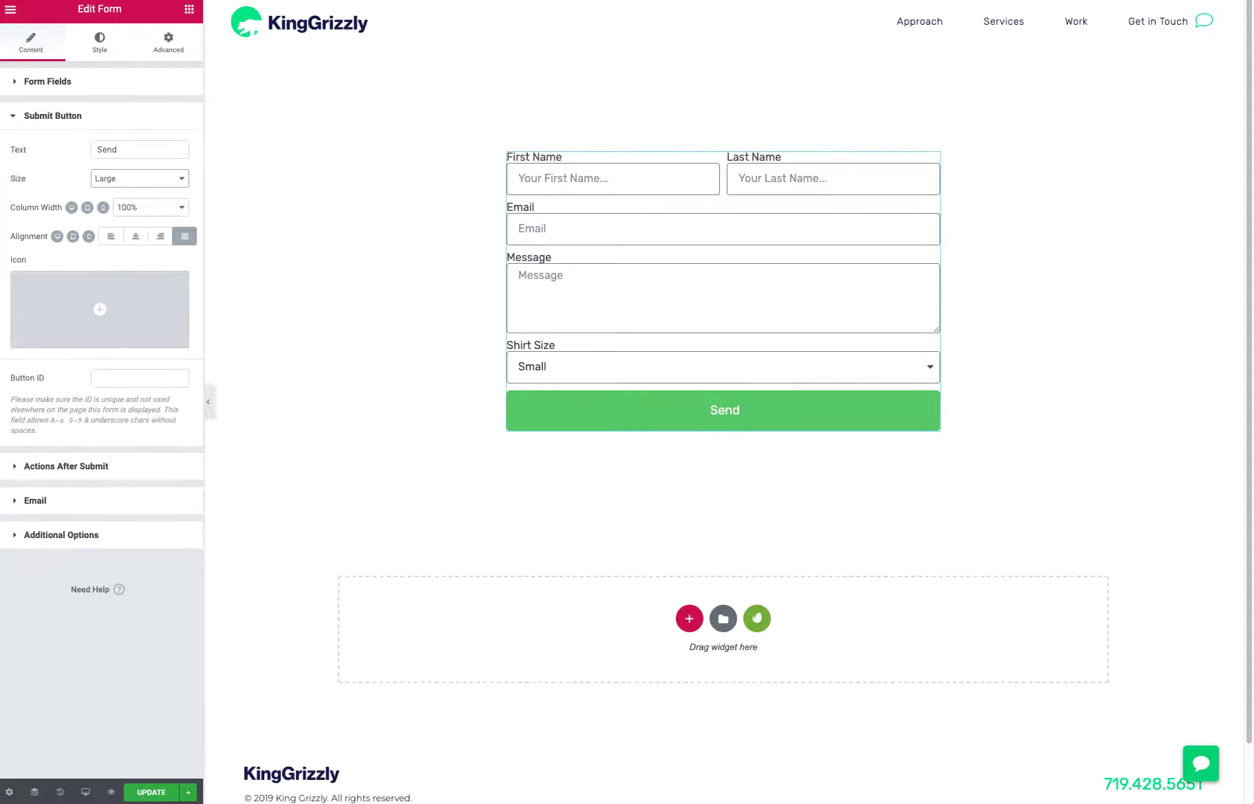
{"action": "mouse_move", "coordinate": [175, 296]}
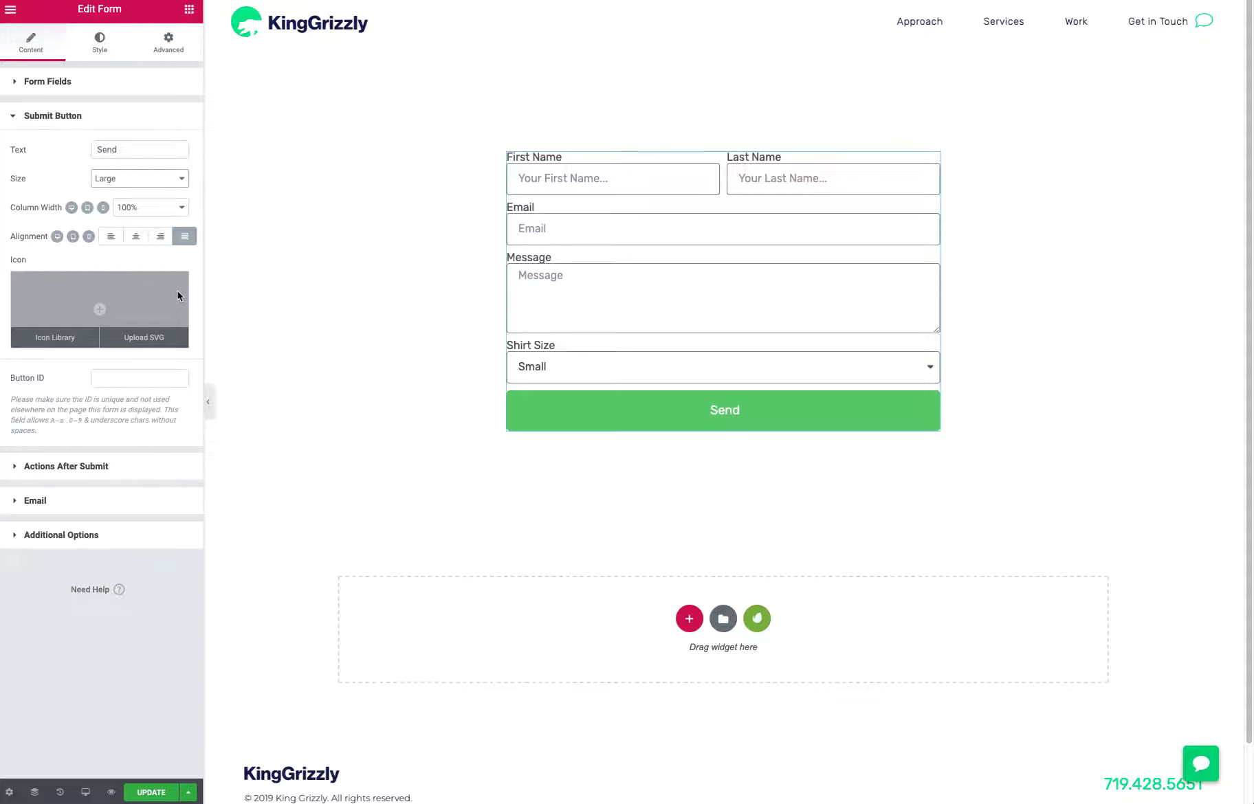
{"action": "left_click", "coordinate": [168, 178]}
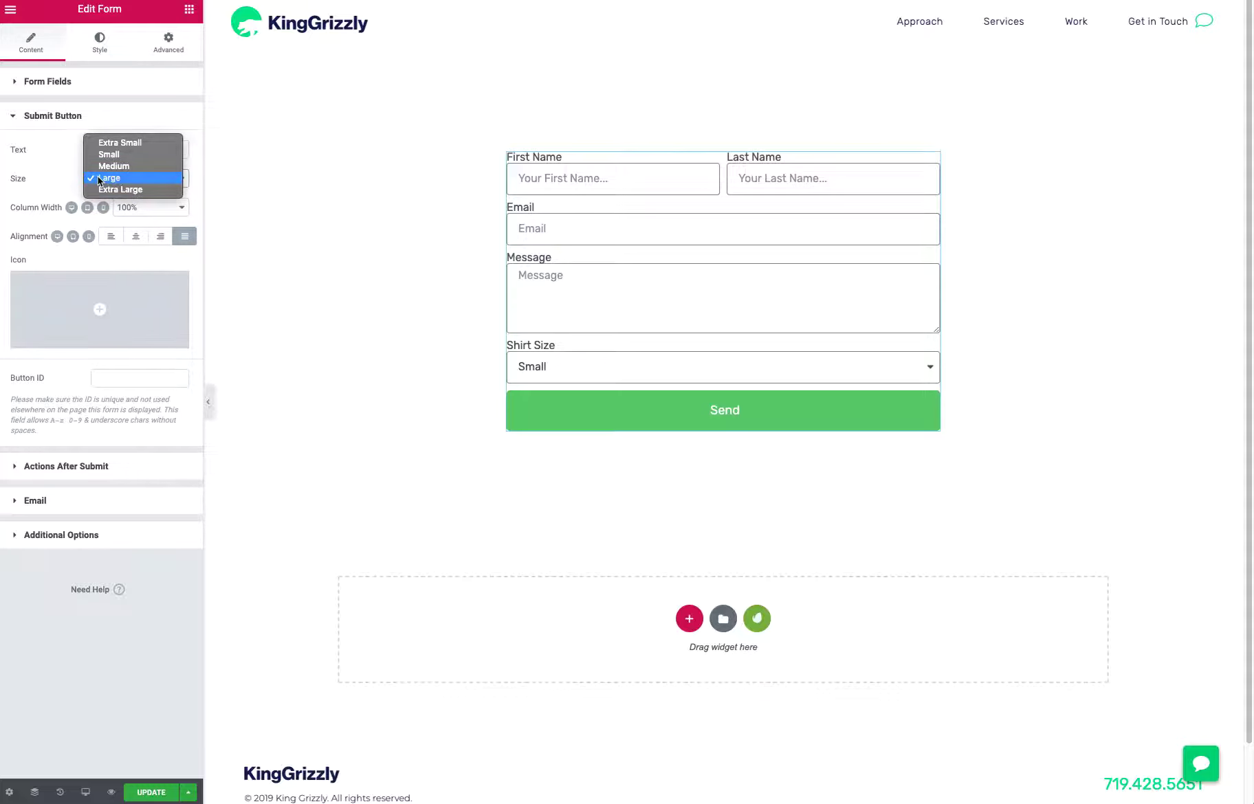
{"action": "left_click", "coordinate": [50, 159]}
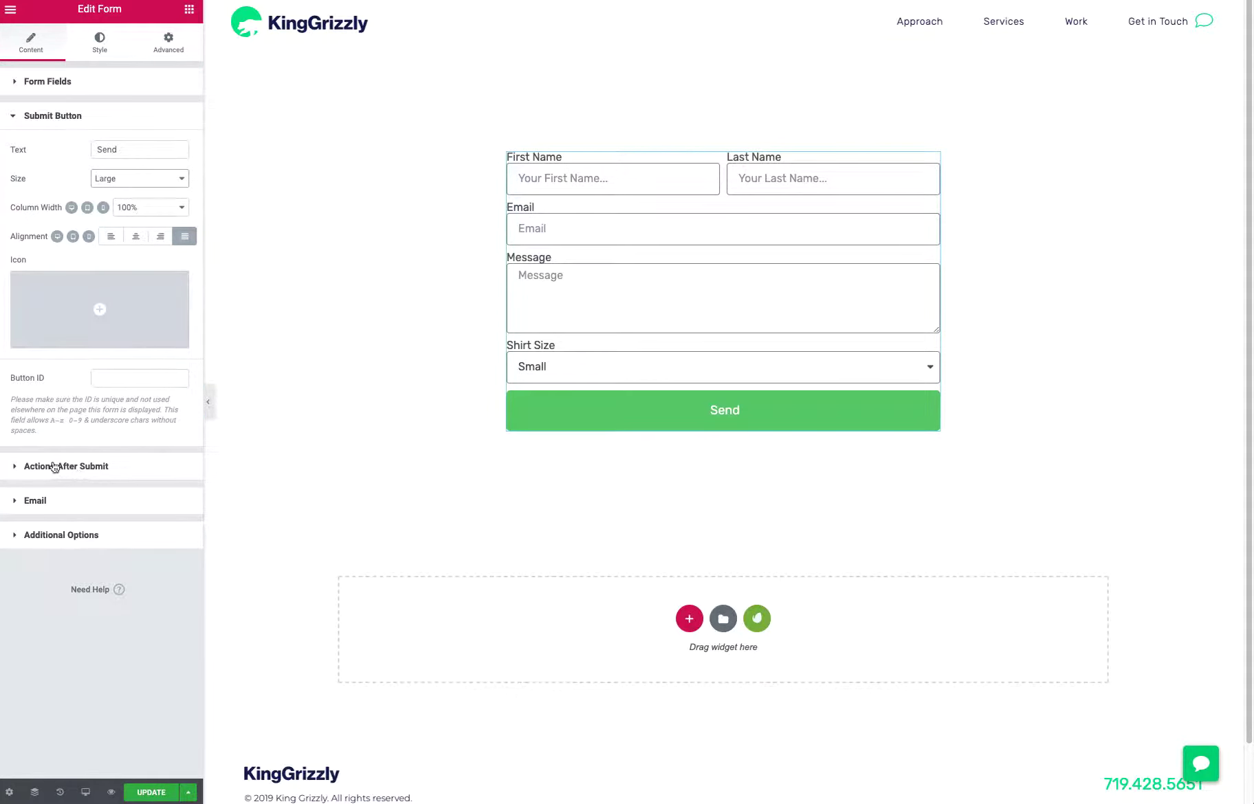
Set the form's column and row gaps to 24 each and the label spacing to 13
{"action": "left_click", "coordinate": [109, 51]}
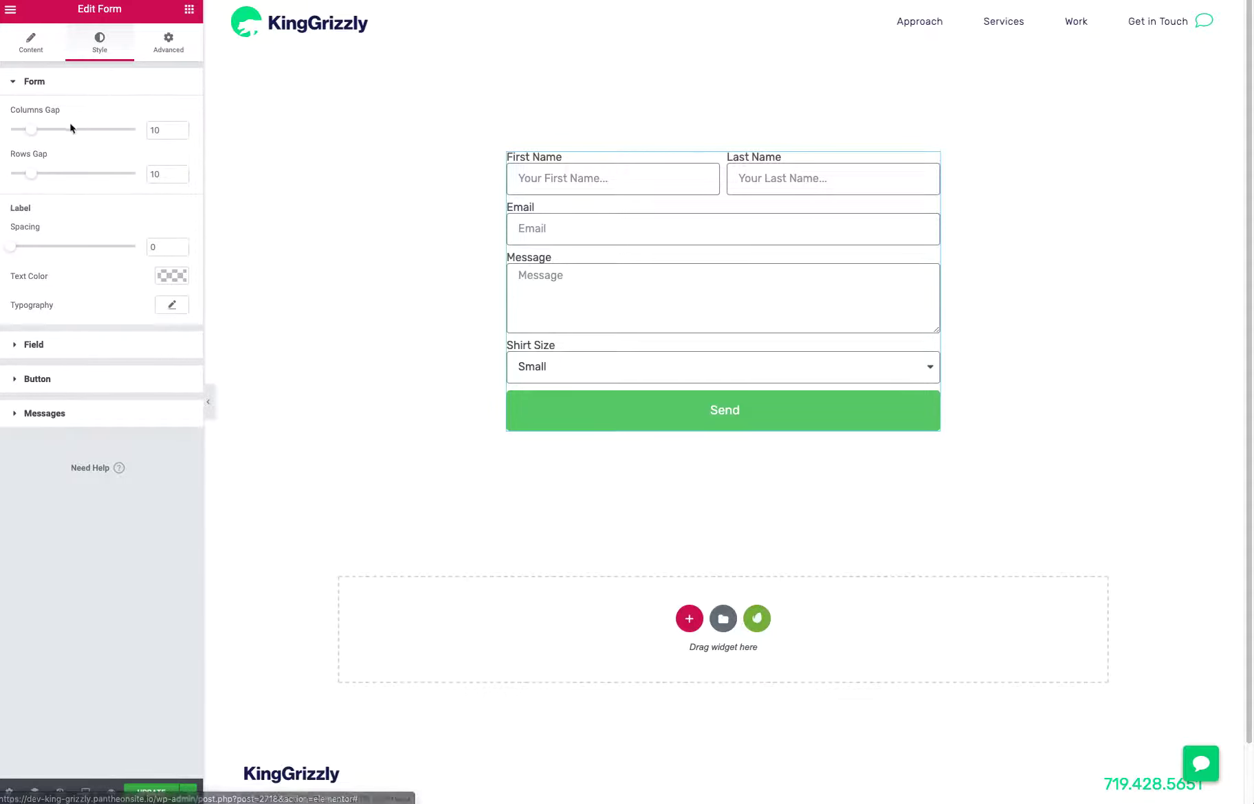
{"action": "left_click_drag", "start_coordinate": [33, 132], "coordinate": [61, 176]}
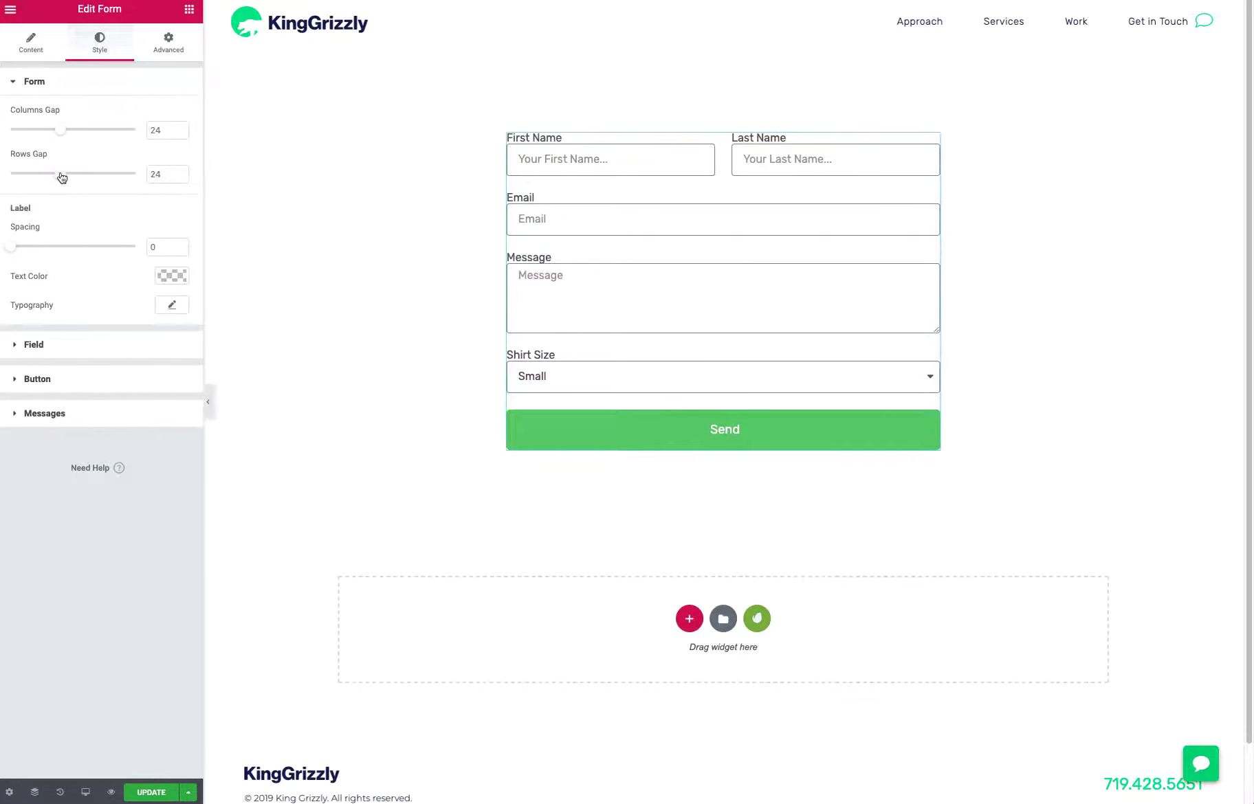
{"action": "left_click_drag", "start_coordinate": [16, 253], "coordinate": [40, 251]}
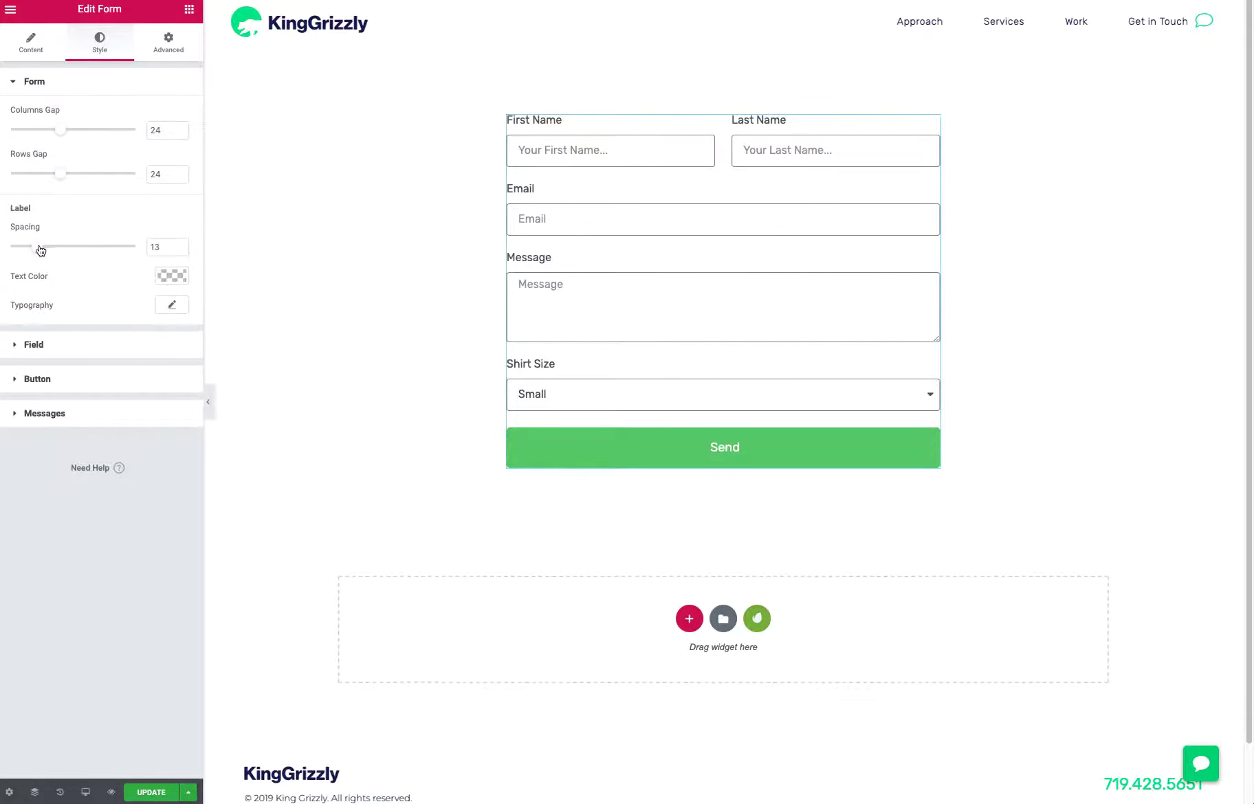
Change the form labels' font family to Trebuchet MS
{"action": "left_click", "coordinate": [175, 308]}
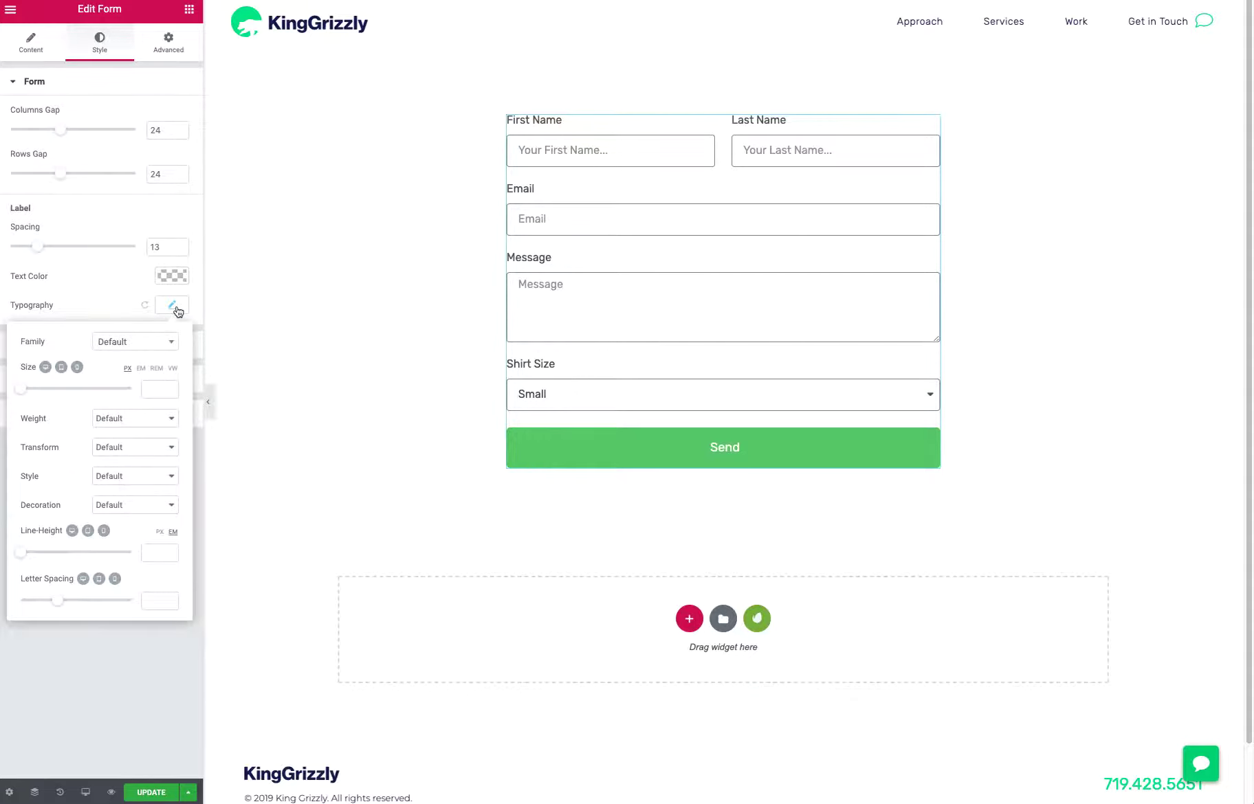
{"action": "left_click", "coordinate": [145, 343]}
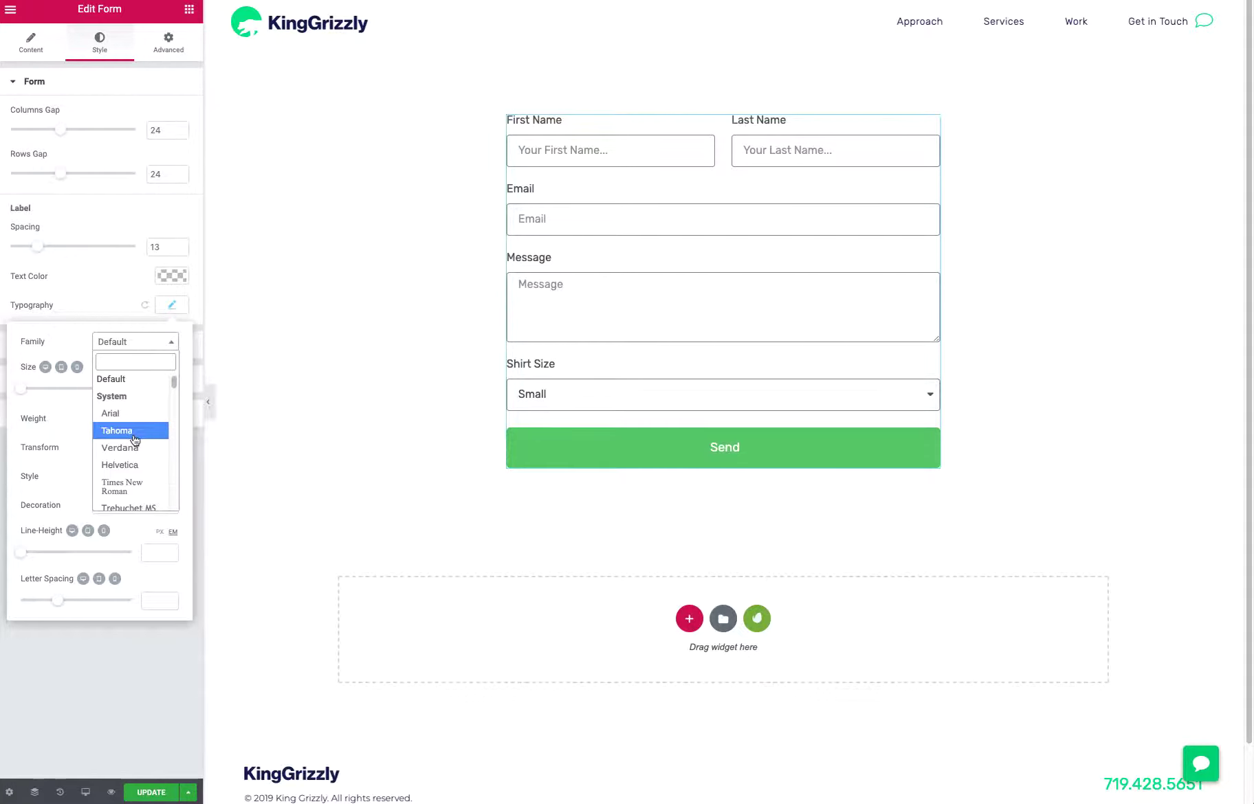
{"action": "left_click", "coordinate": [145, 509]}
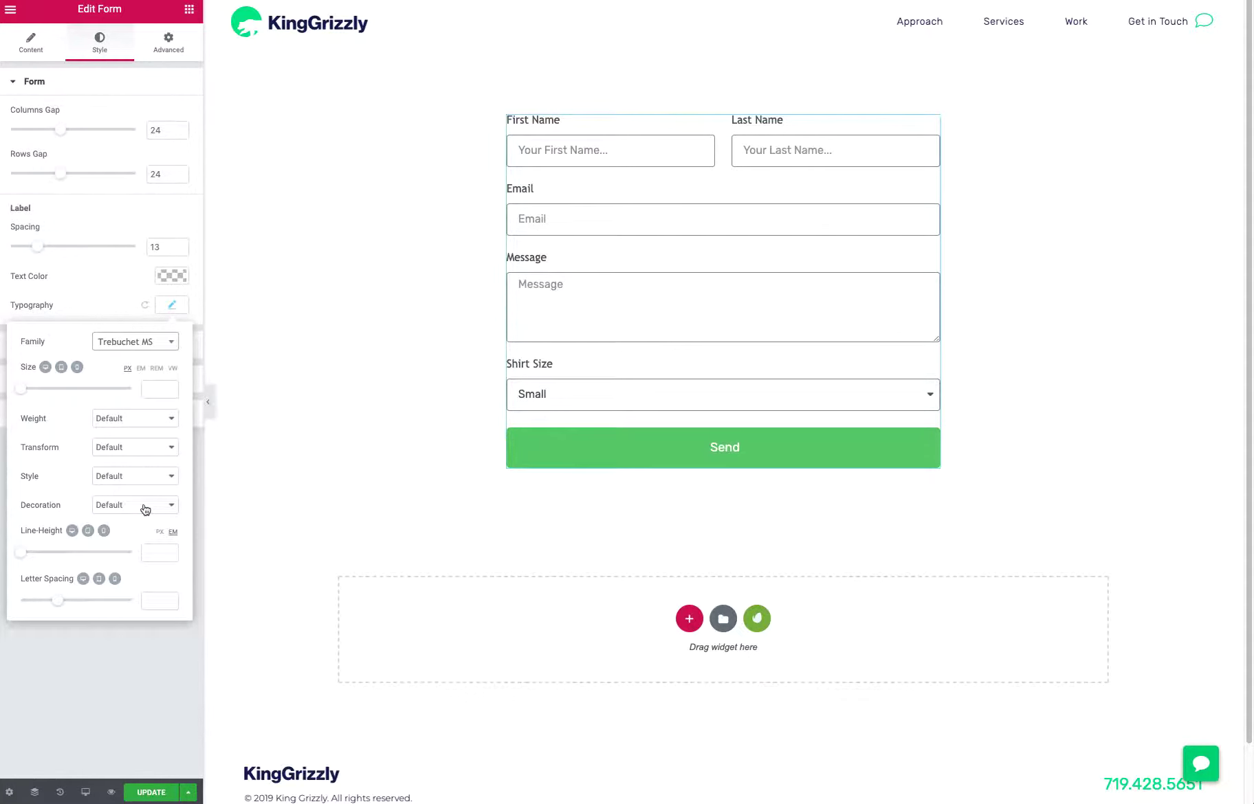
{"action": "left_click", "coordinate": [119, 676]}
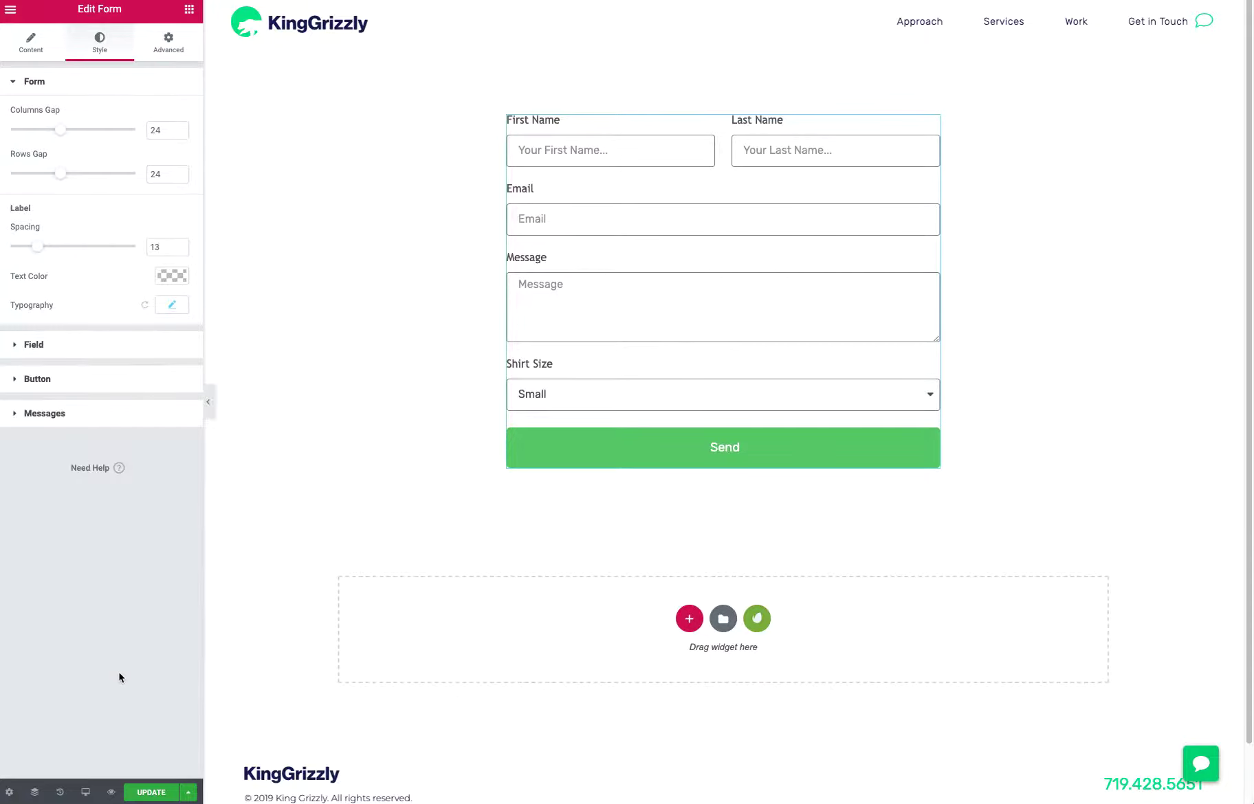
Set the form labels' font size to 0.9 REM and their text transform to Uppercase
{"action": "left_click", "coordinate": [171, 304]}
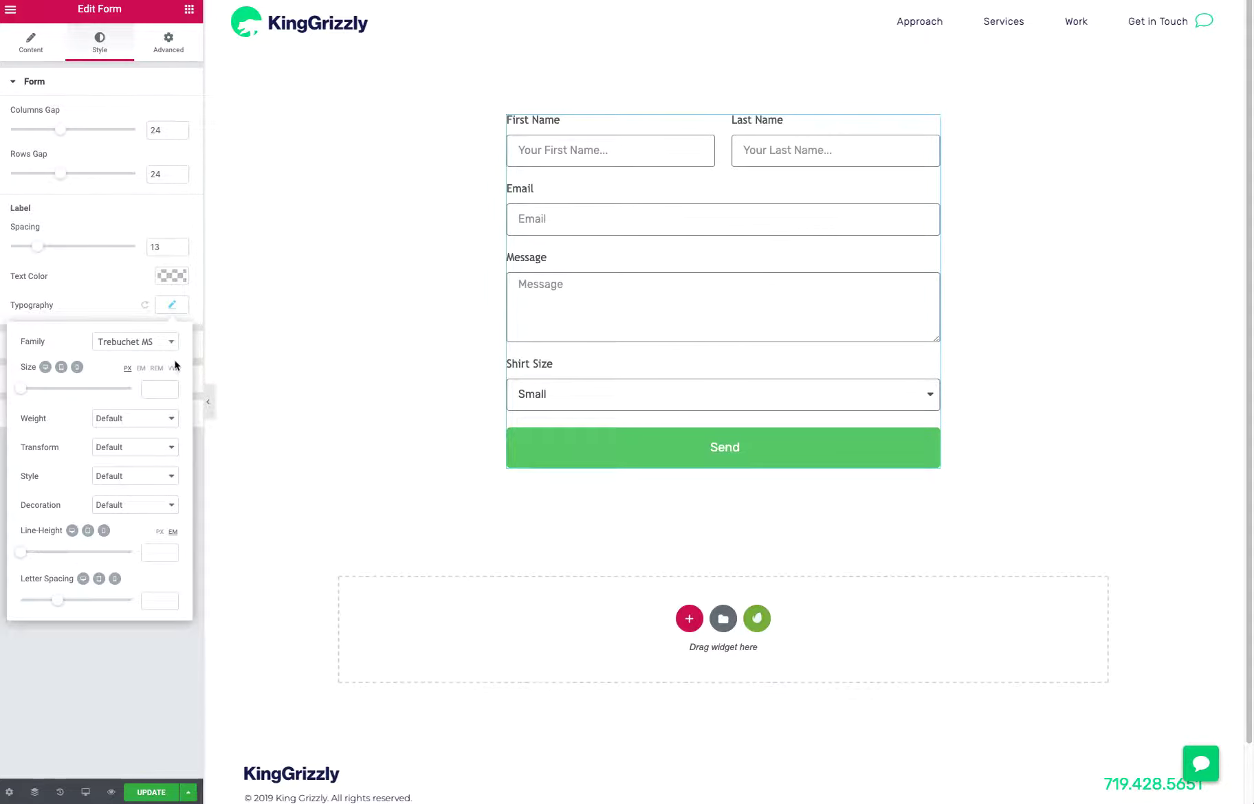
{"action": "left_click", "coordinate": [156, 368]}
{"action": "left_click", "coordinate": [156, 395]}
{"action": "type", "text": "1"}
{"action": "key", "text": "BackSpace"}
{"action": "type", "text": "0.9"}
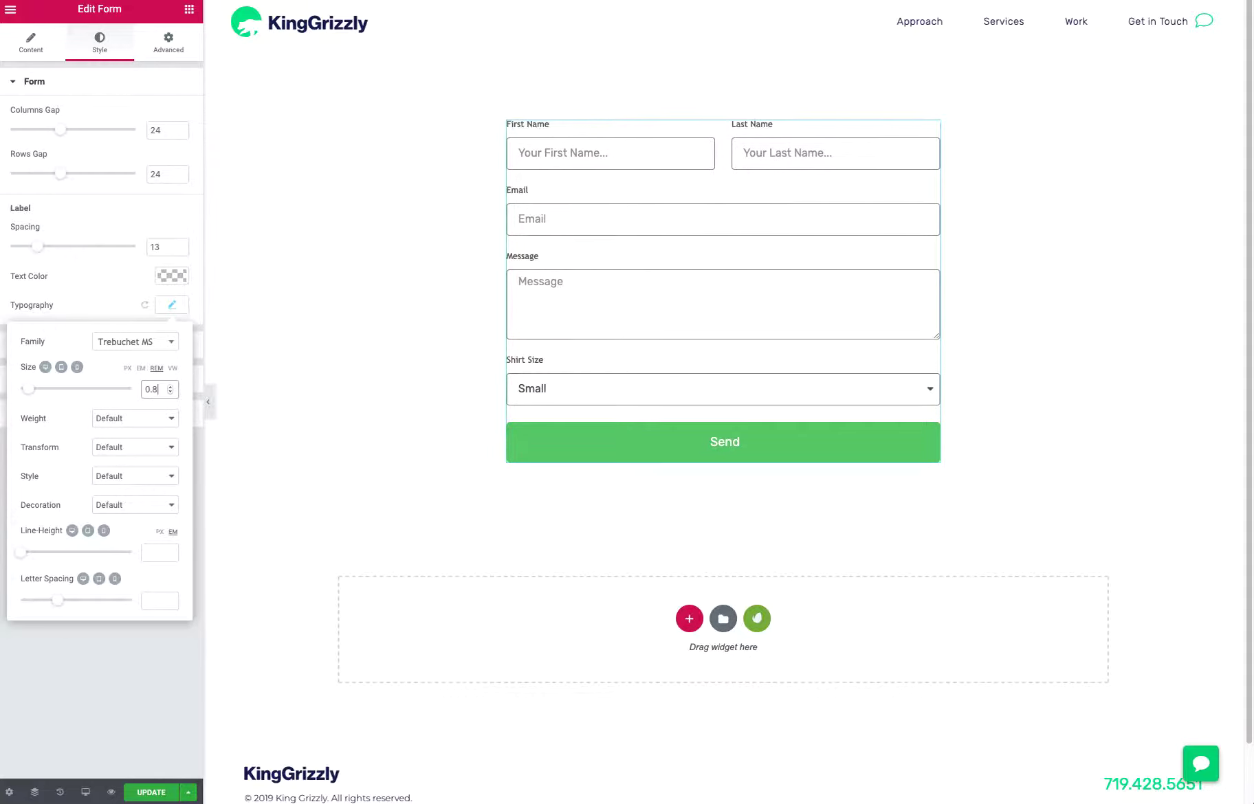
{"action": "left_click", "coordinate": [136, 447]}
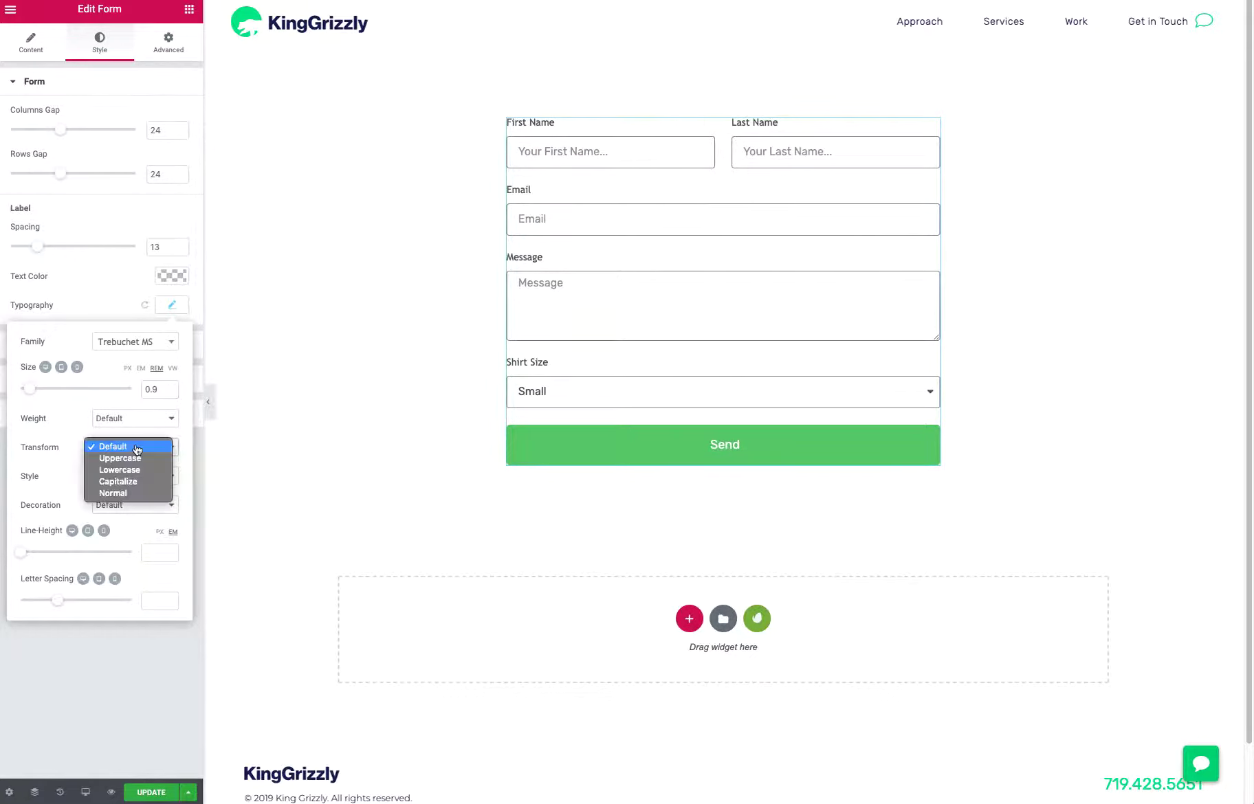
{"action": "left_click", "coordinate": [136, 457]}
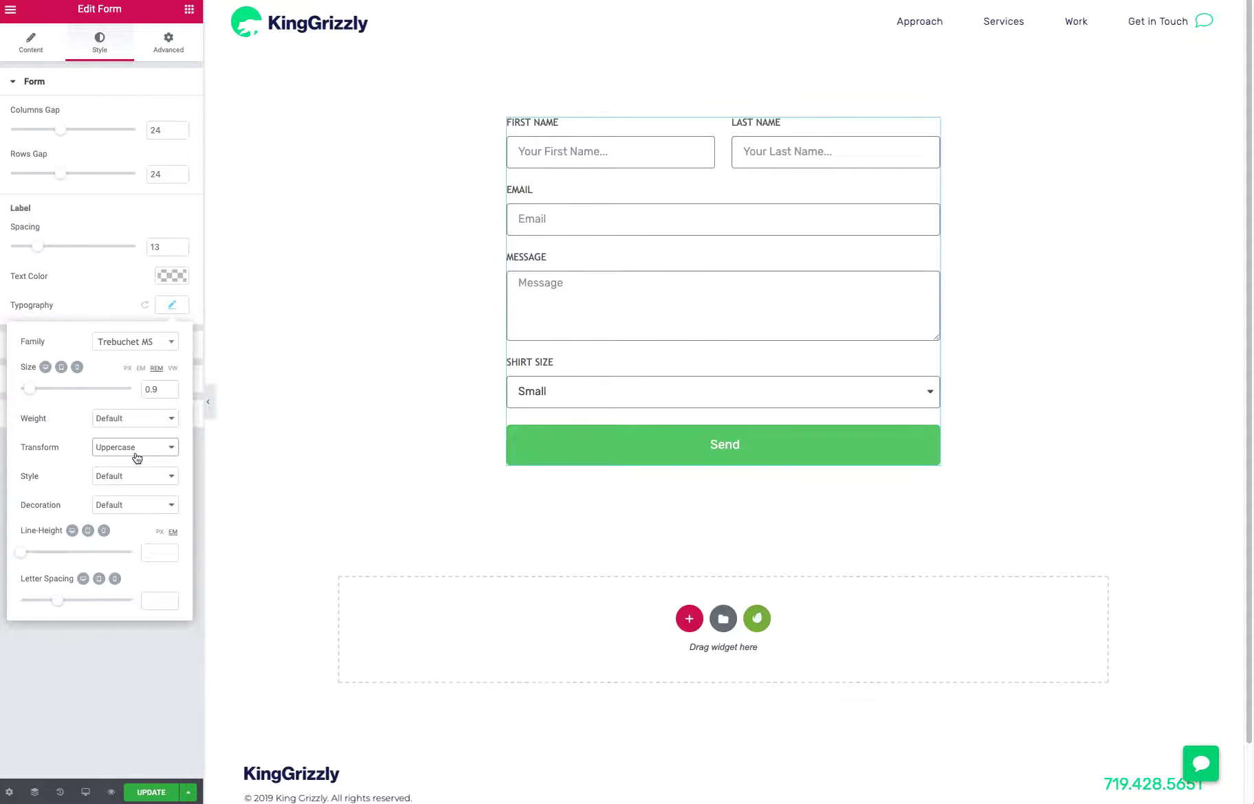
Set the form labels' font size to 0.85 REM and their letter spacing to 0.7
{"action": "left_click", "coordinate": [157, 392]}
{"action": "key", "text": "Down"}
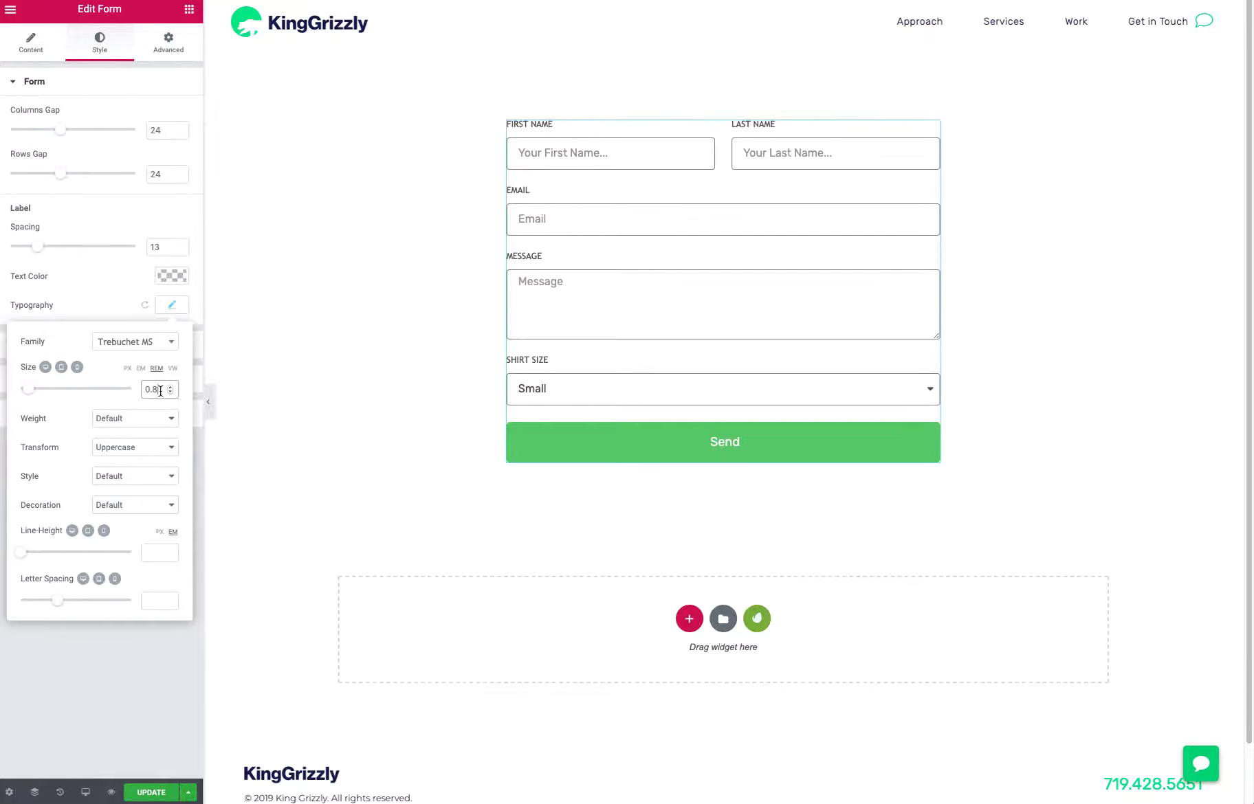
{"action": "type", "text": "54"}
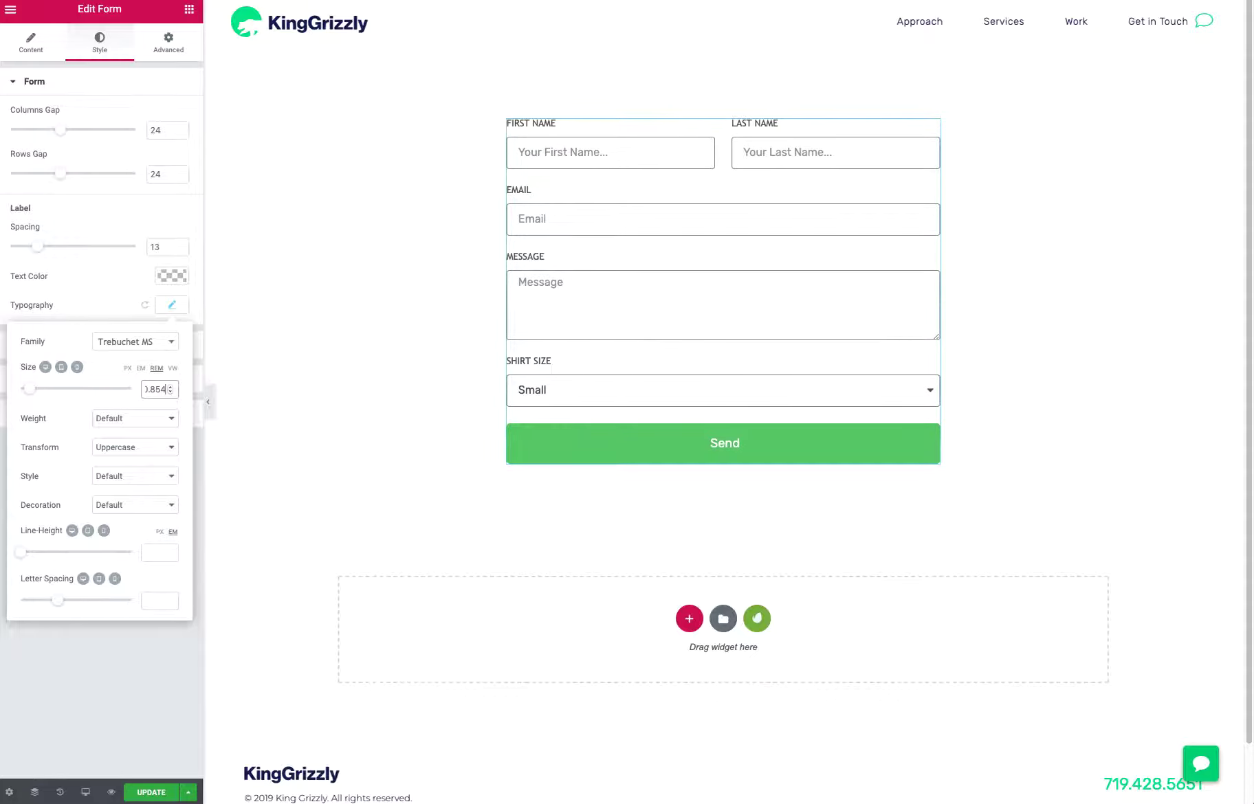
{"action": "left_click_drag", "start_coordinate": [62, 603], "coordinate": [69, 603]}
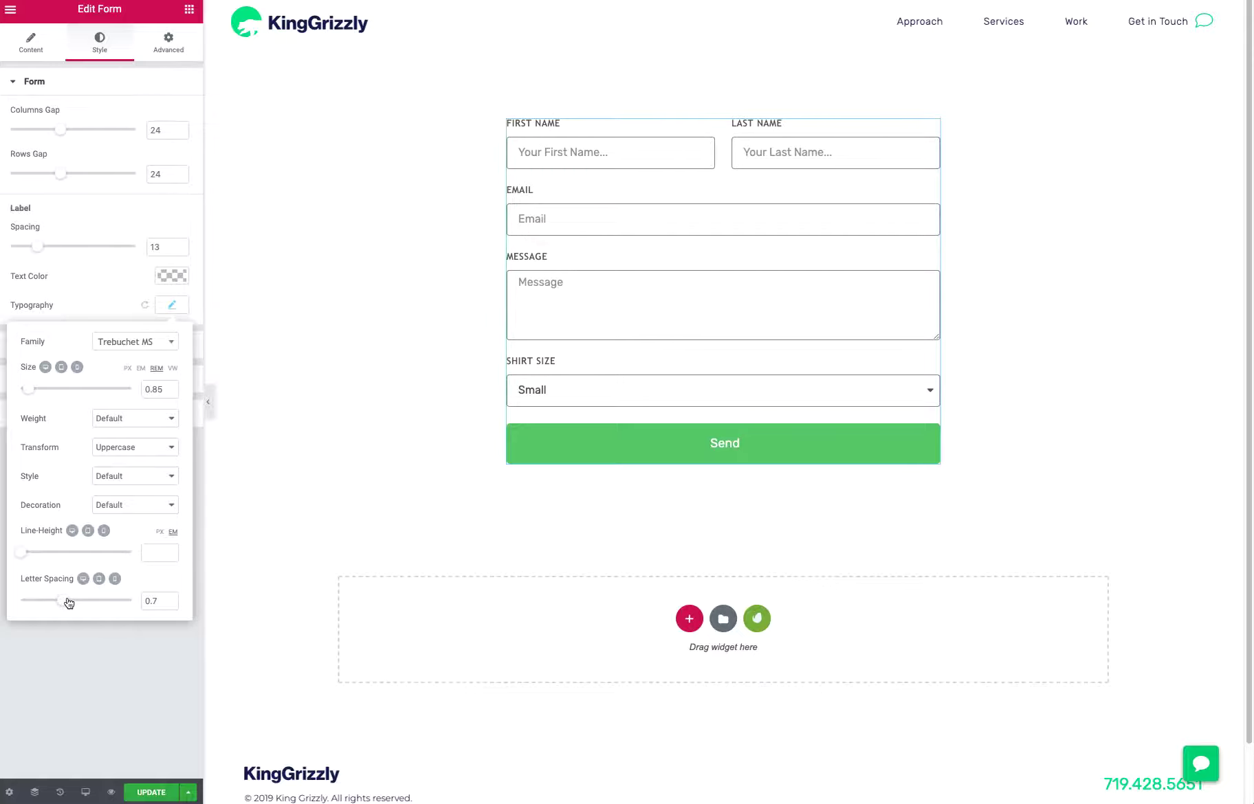
{"action": "left_click", "coordinate": [83, 691]}
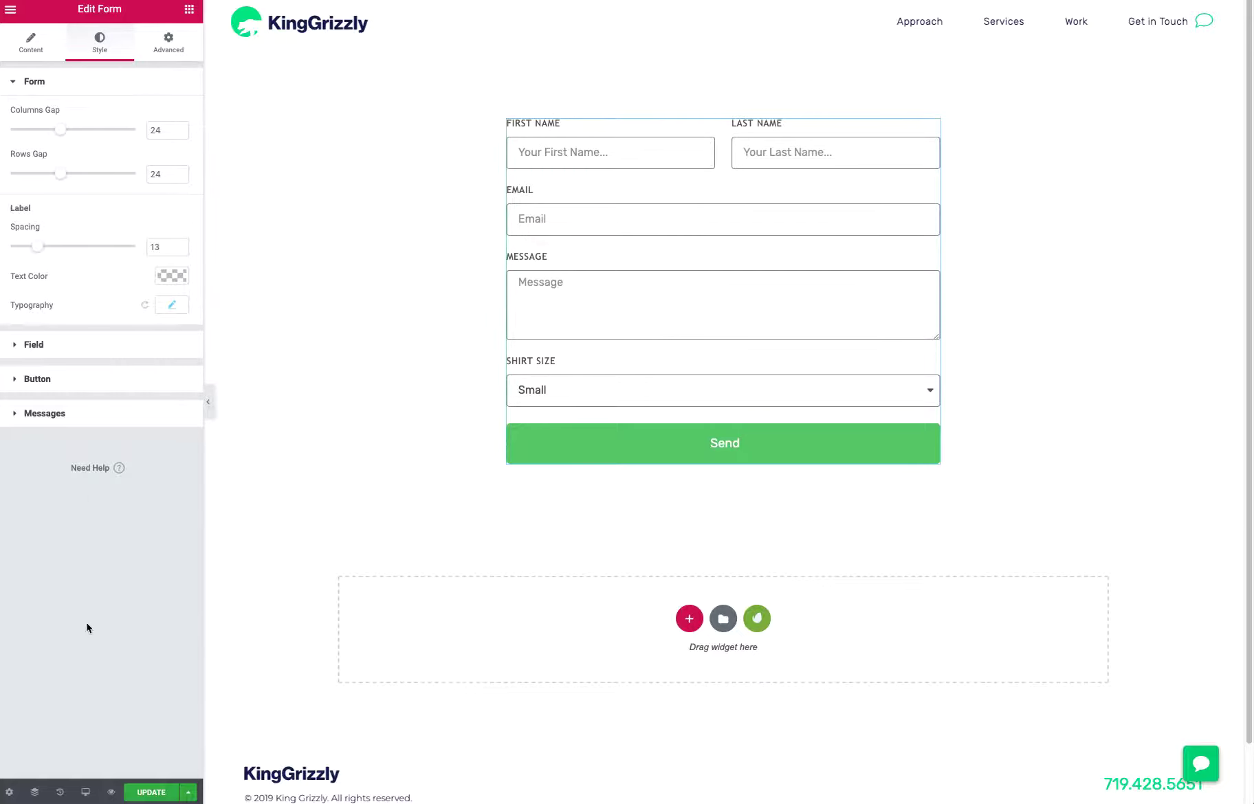
Set the text color of the form fields to the navy palette color #161e59
{"action": "left_click", "coordinate": [19, 343]}
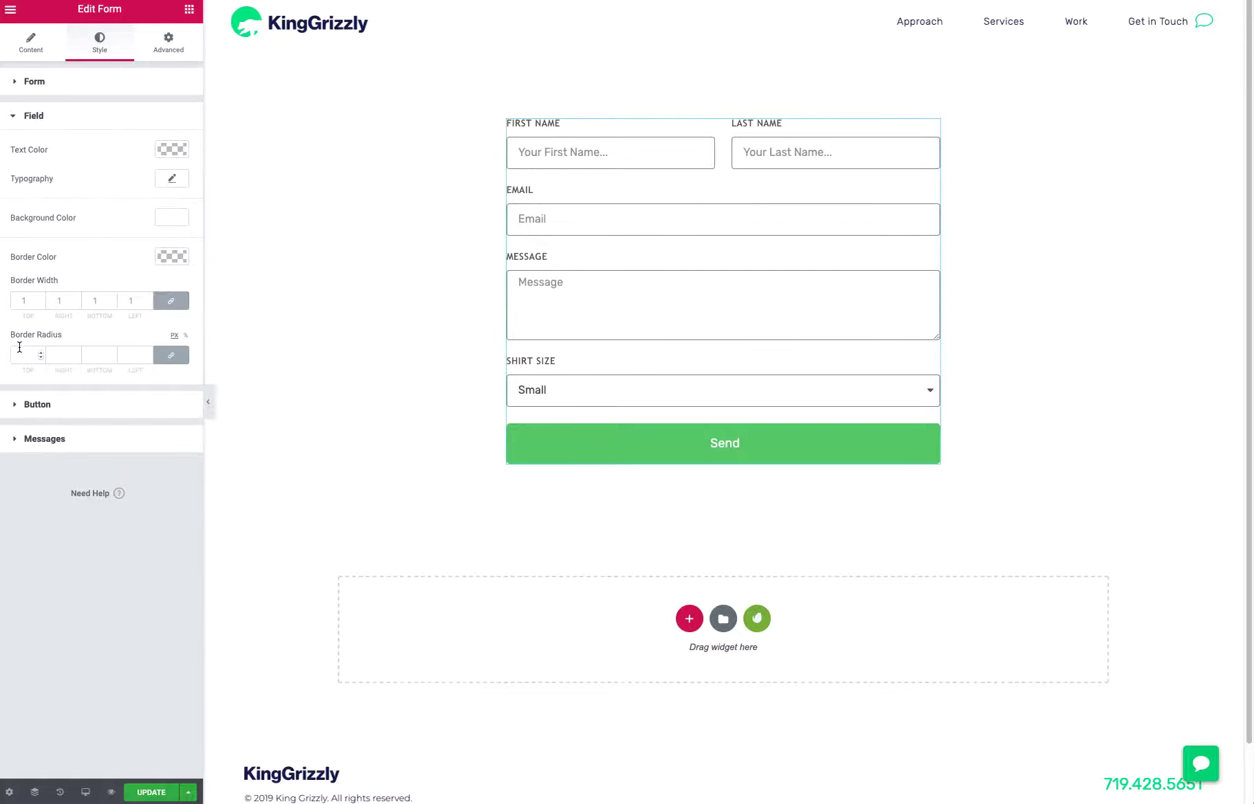
{"action": "left_click", "coordinate": [170, 153]}
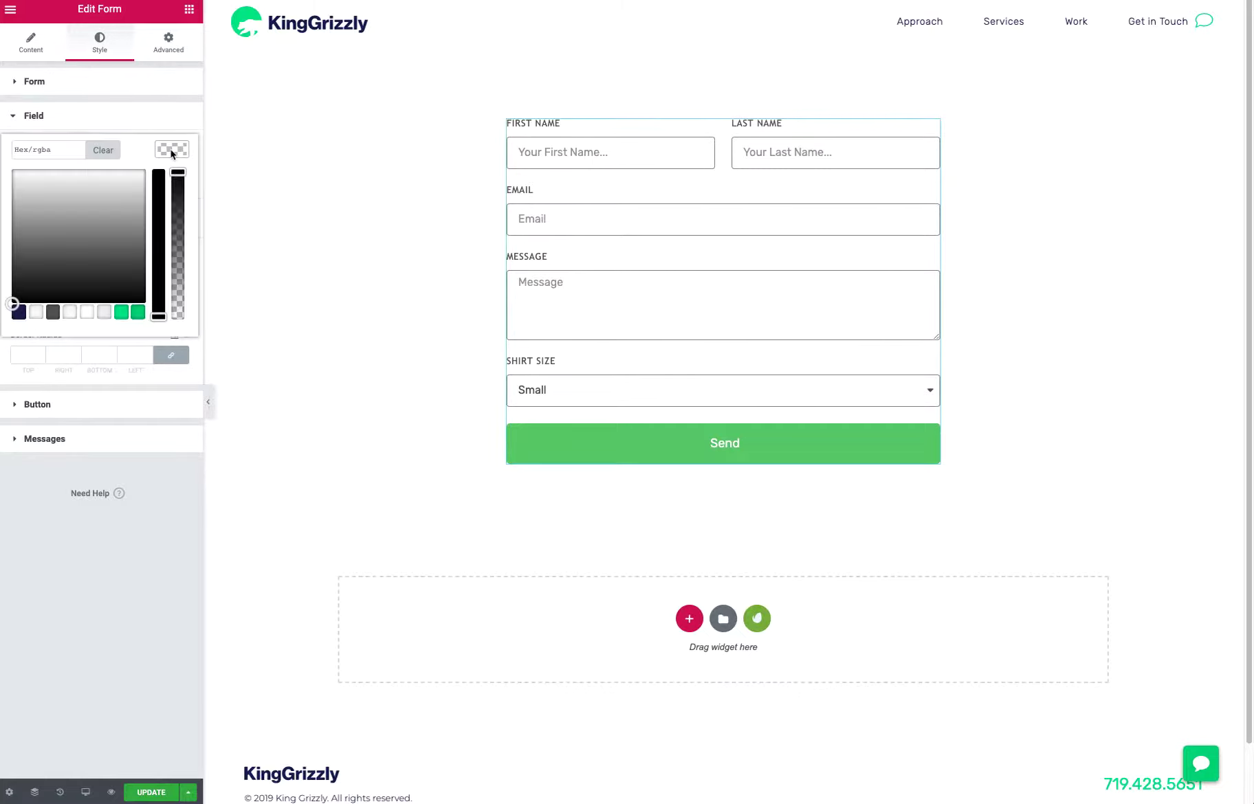
{"action": "left_click", "coordinate": [19, 315]}
{"action": "left_click", "coordinate": [122, 315]}
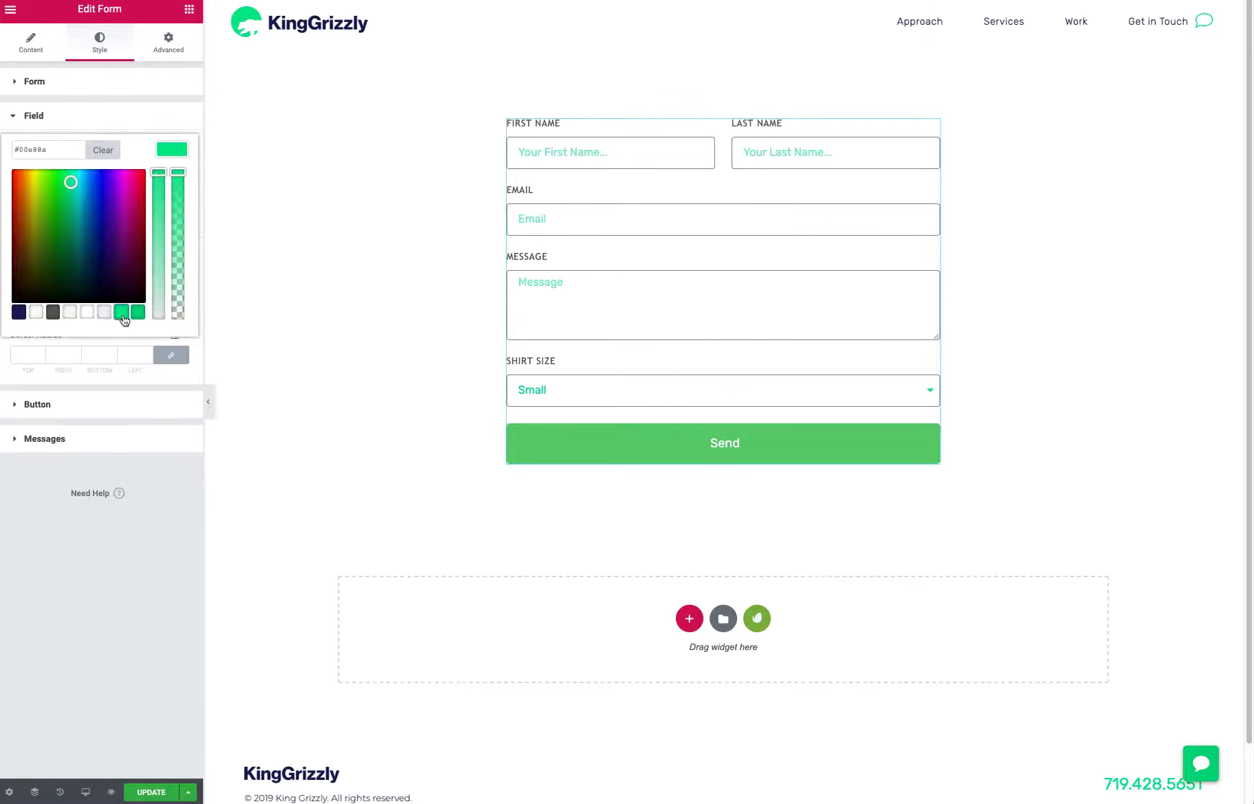
{"action": "left_click", "coordinate": [20, 314]}
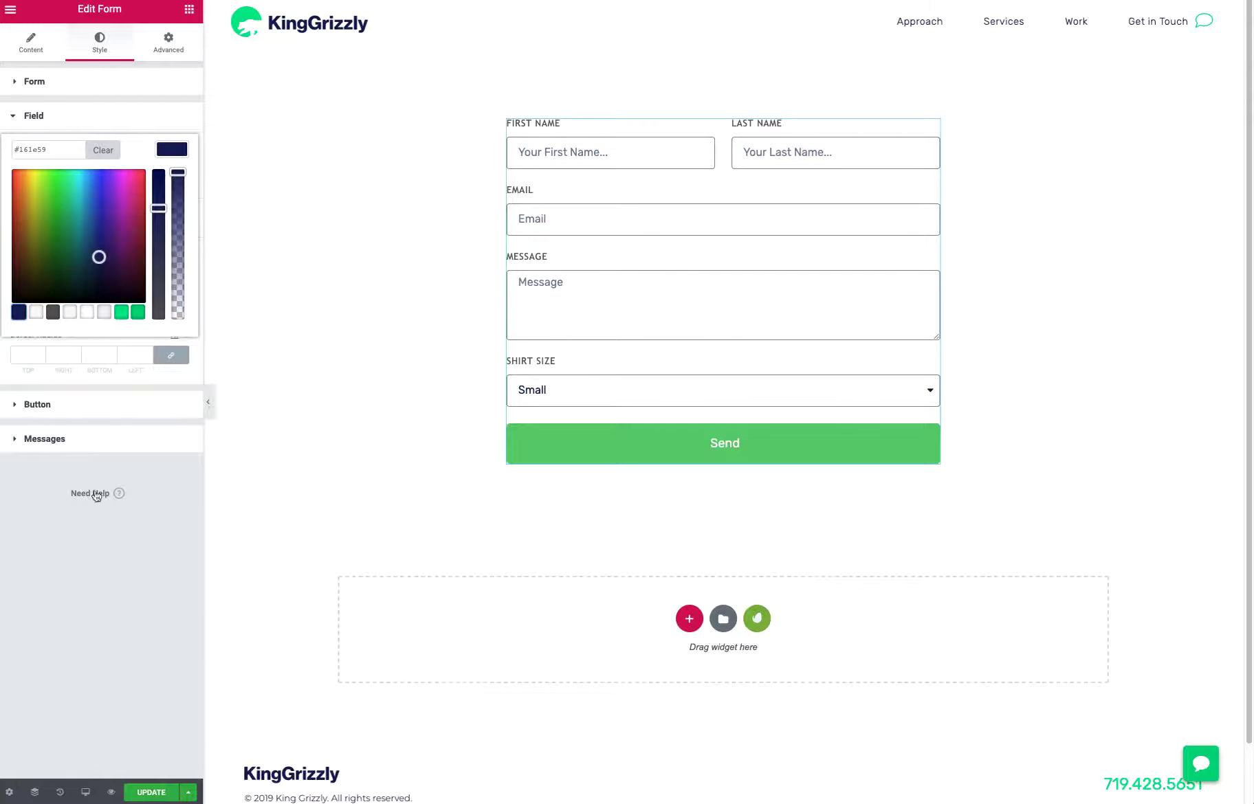
{"action": "left_click", "coordinate": [108, 554]}
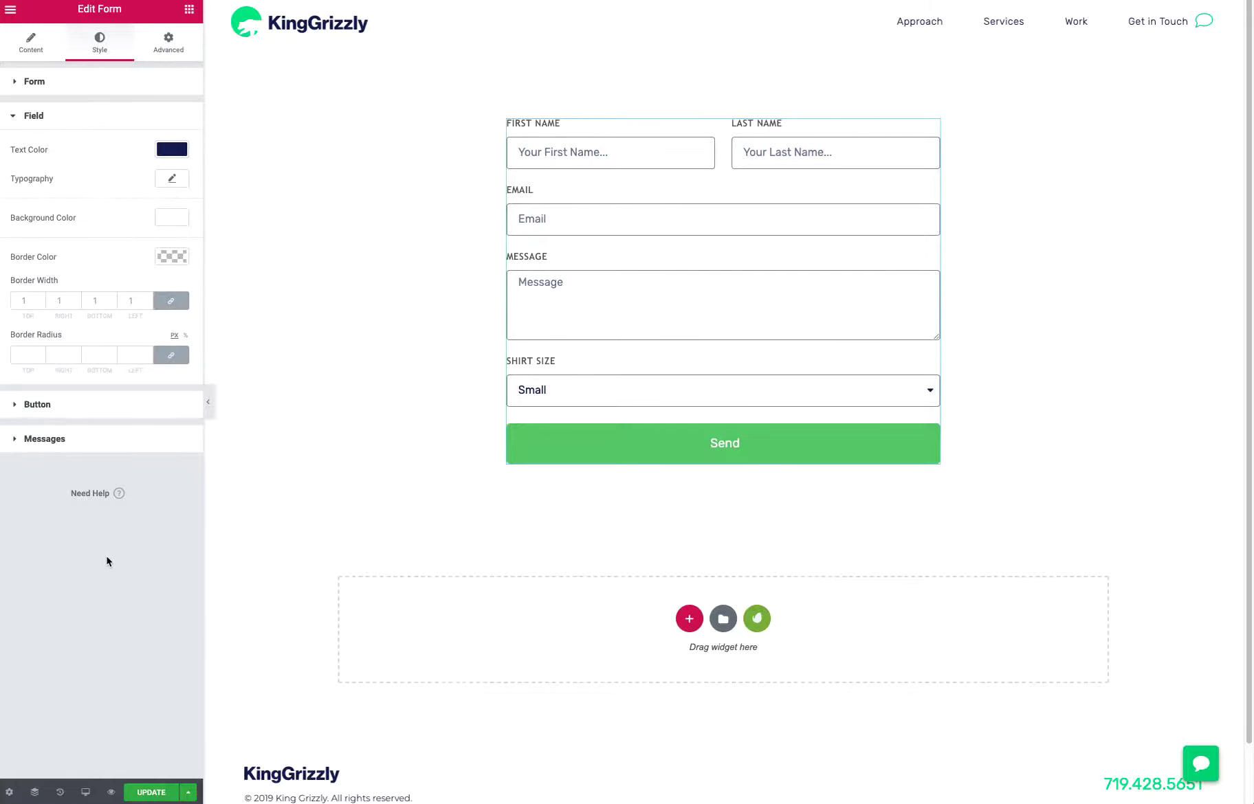
Set the background color of the form fields to the light gray palette color #eeeff5
{"action": "left_click", "coordinate": [163, 219]}
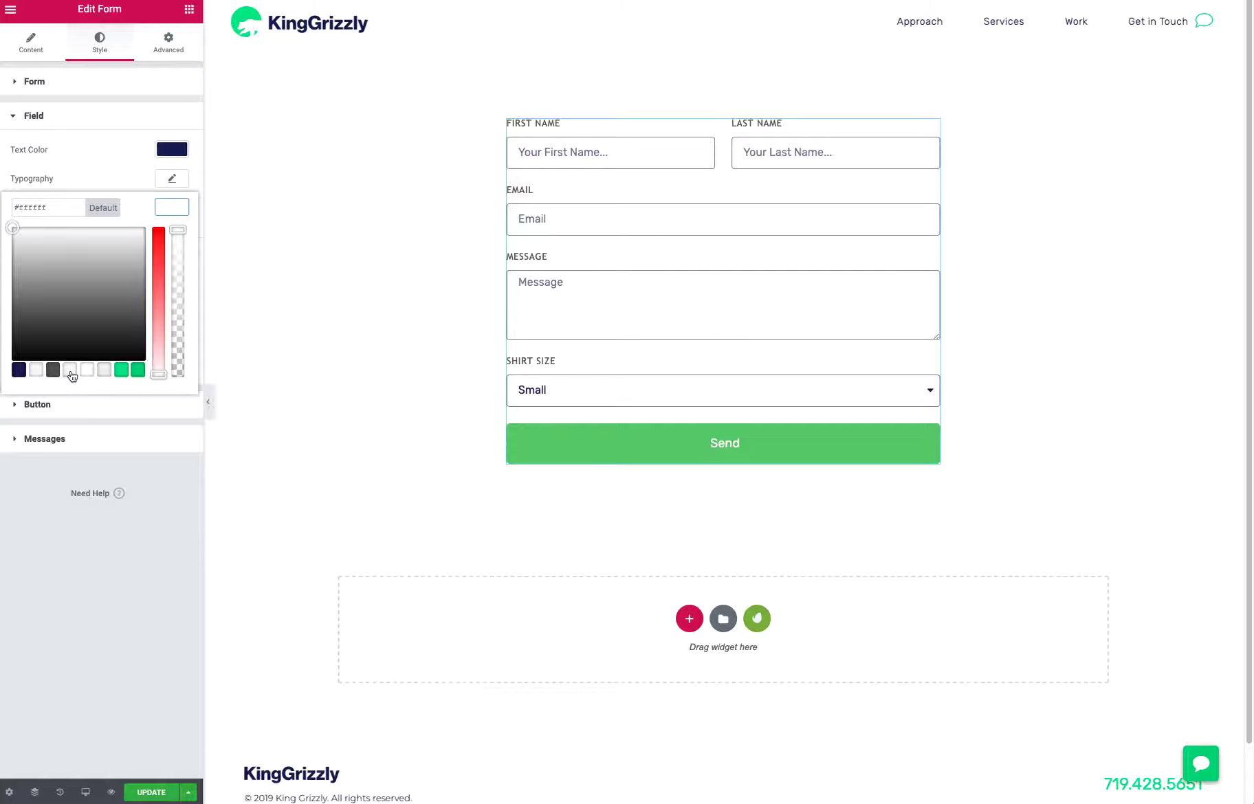
{"action": "left_click", "coordinate": [104, 372]}
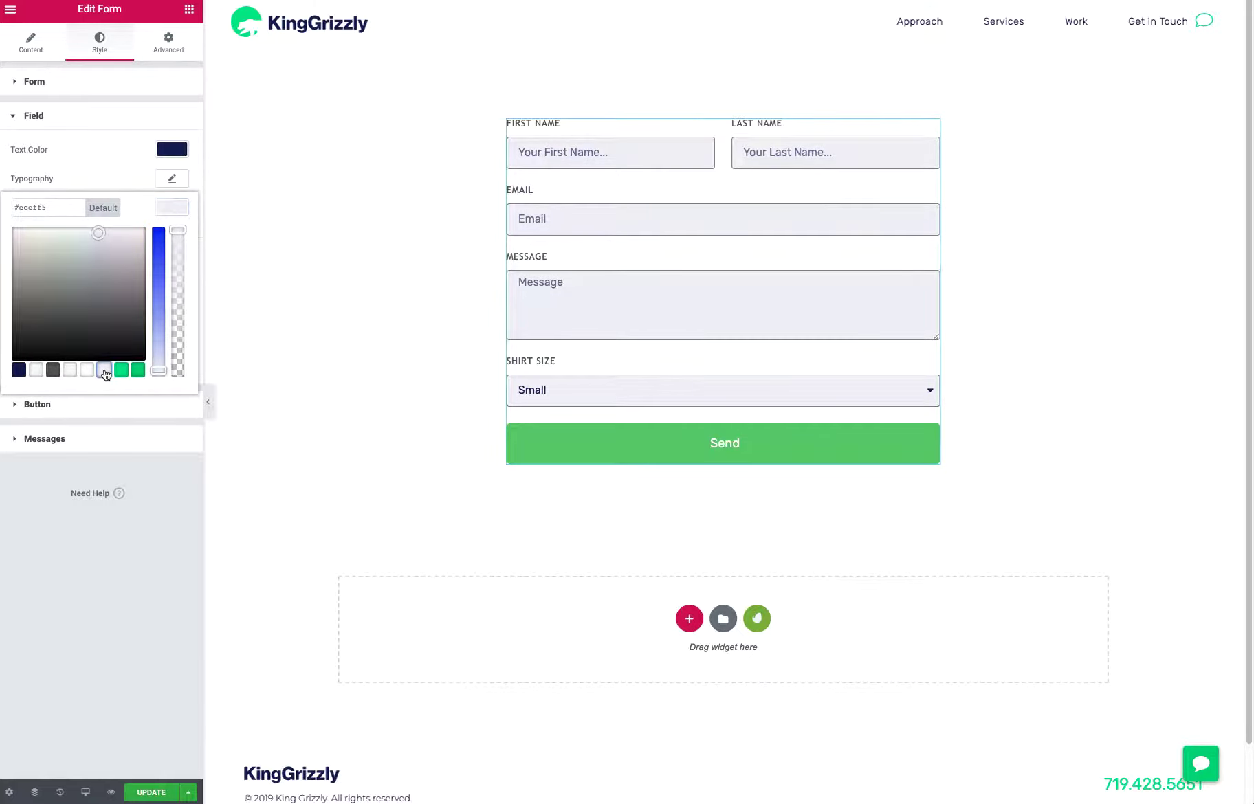
{"action": "left_click", "coordinate": [121, 614]}
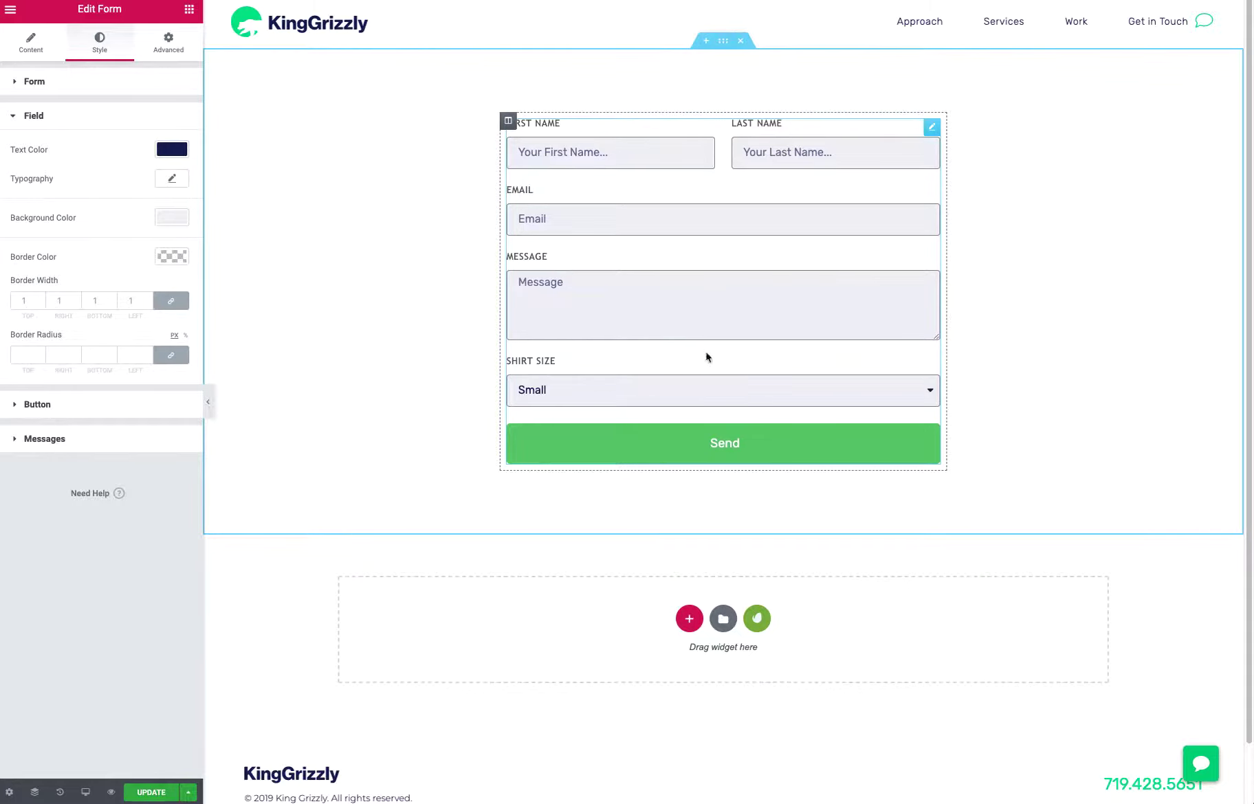
Set the submit button's normal background color to the navy palette color
{"action": "left_click", "coordinate": [87, 414]}
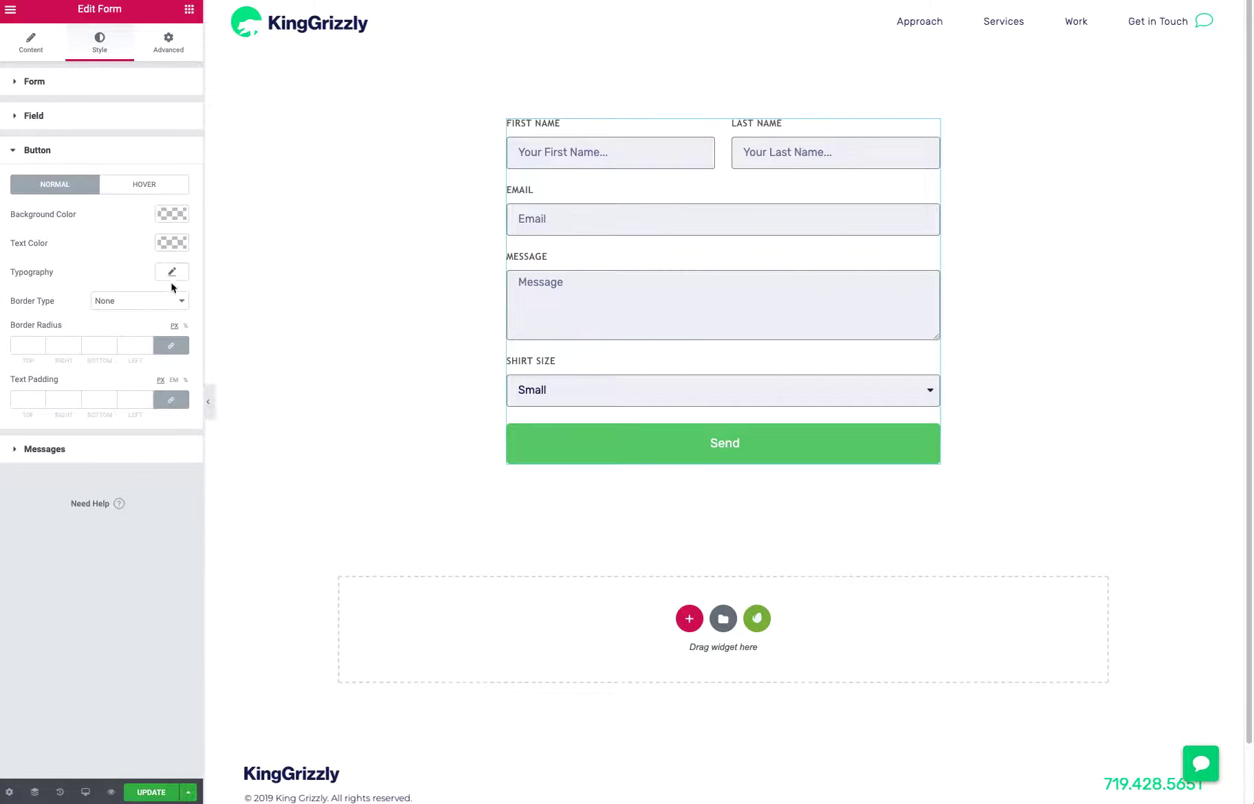
{"action": "left_click", "coordinate": [172, 214]}
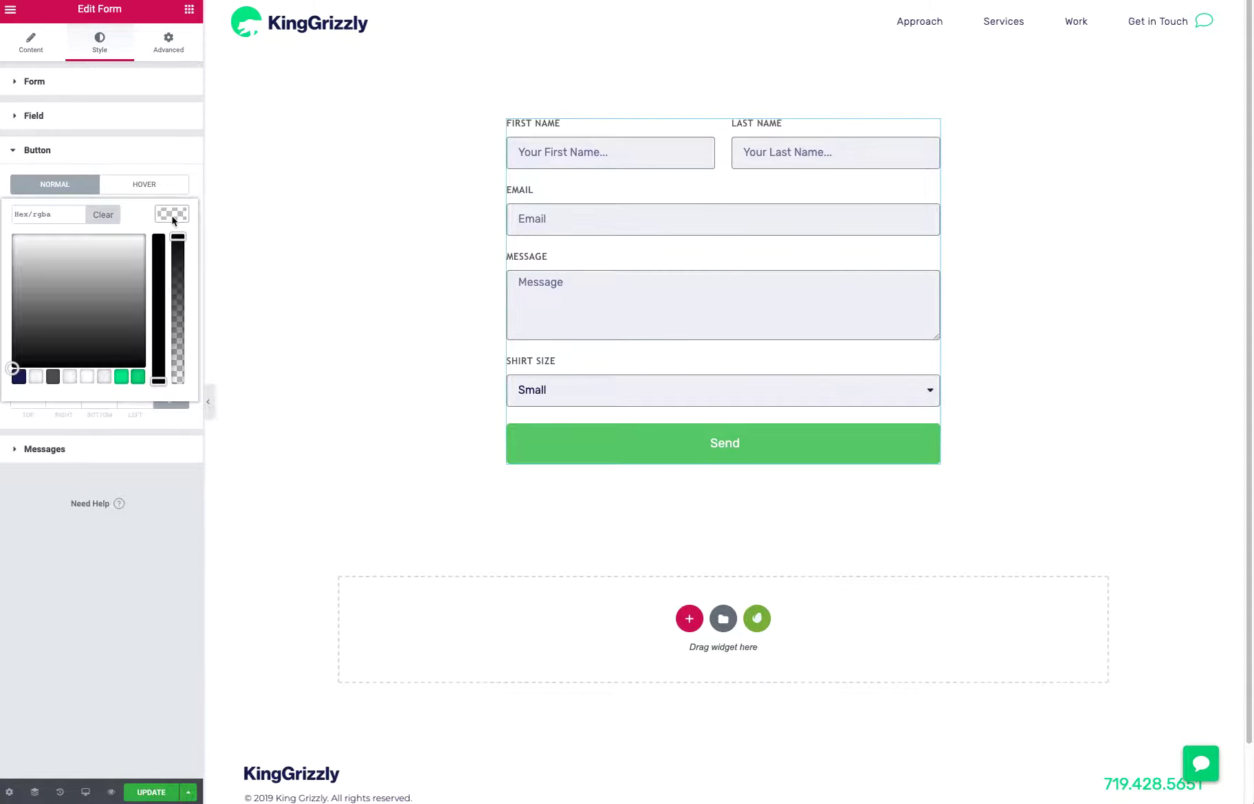
{"action": "left_click", "coordinate": [18, 377]}
{"action": "left_click", "coordinate": [39, 510]}
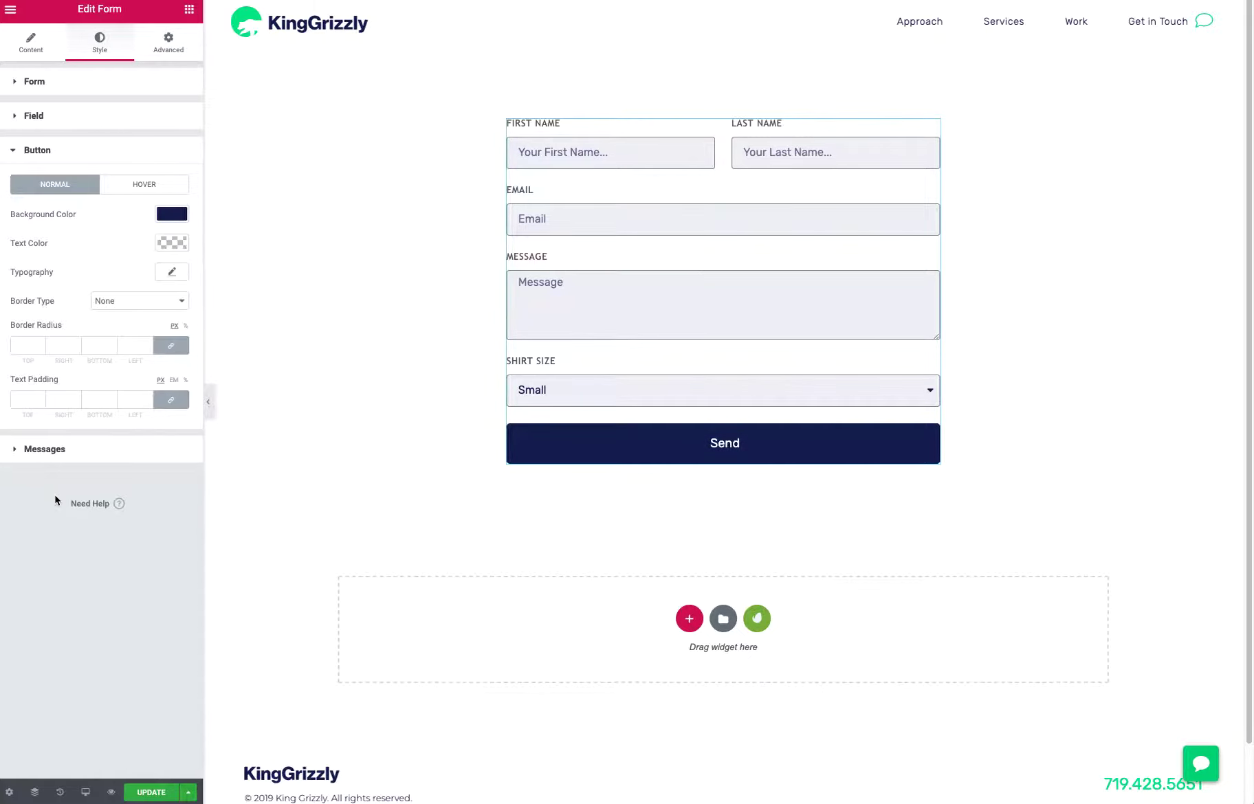
Set the submit button's hover background color to the bright green palette color
{"action": "left_click", "coordinate": [141, 187]}
{"action": "left_click", "coordinate": [172, 214]}
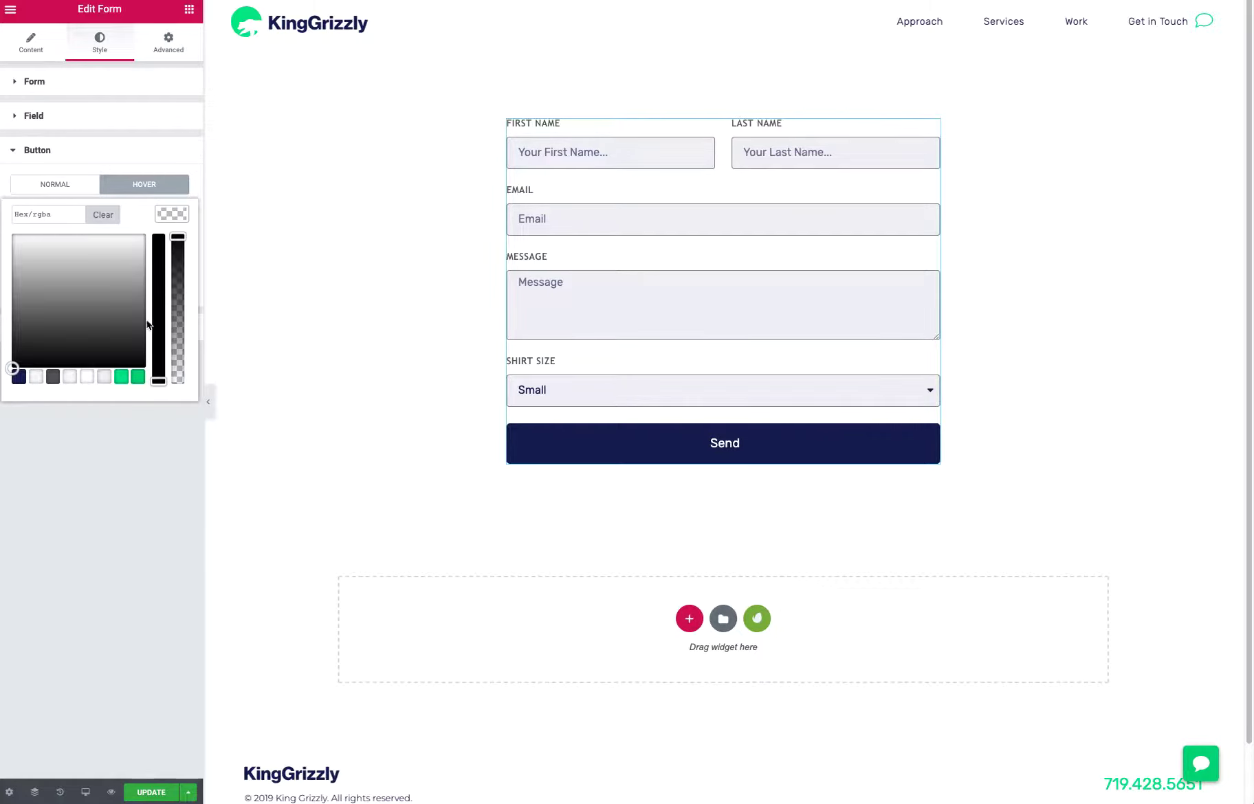
{"action": "left_click", "coordinate": [121, 377]}
{"action": "left_click", "coordinate": [124, 501]}
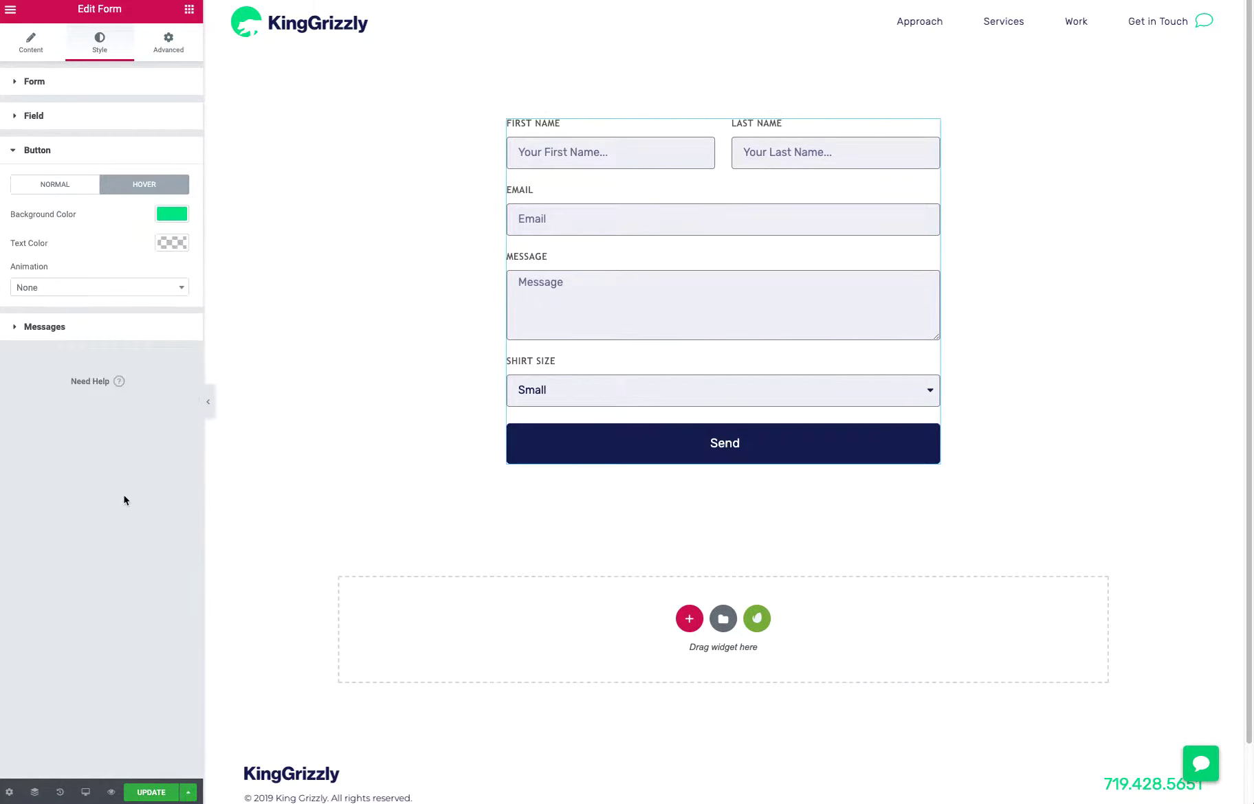
Set the form's success message color to the green palette color #00d67a
{"action": "left_click", "coordinate": [48, 327]}
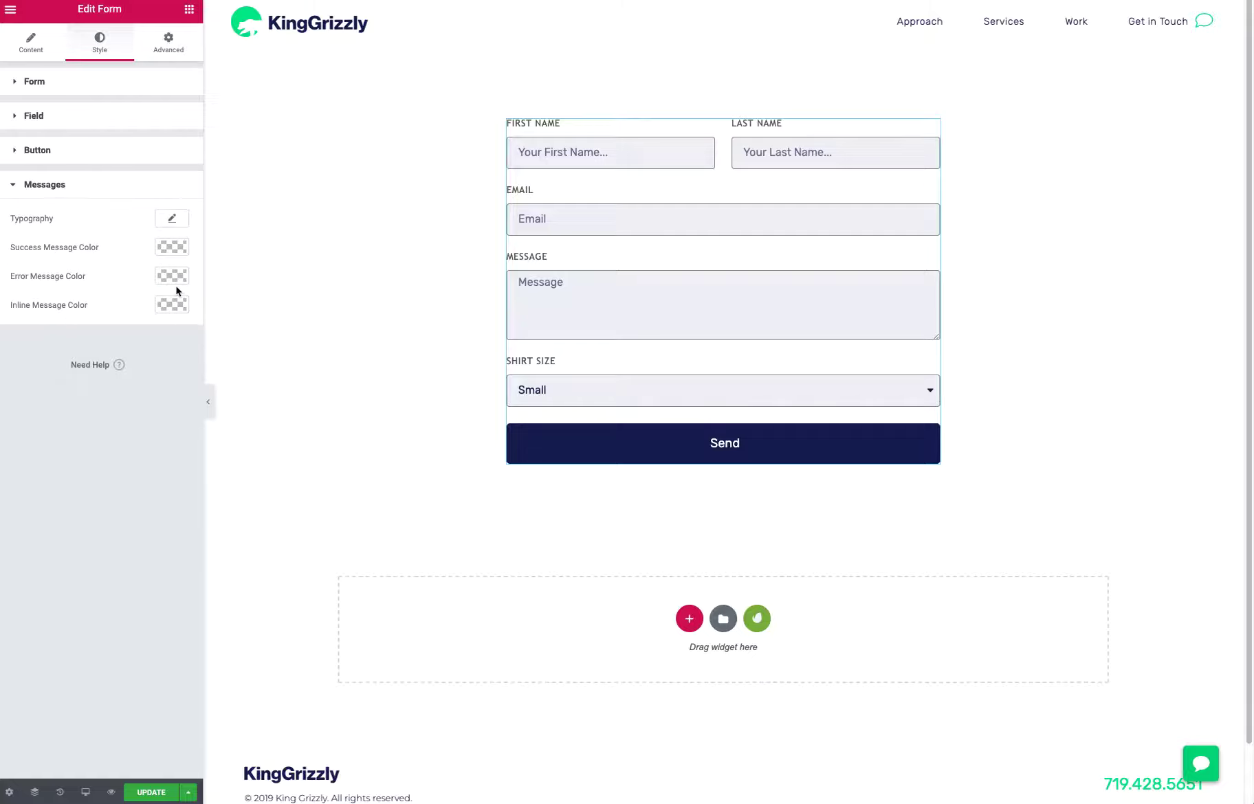
{"action": "left_click", "coordinate": [170, 248]}
{"action": "left_click", "coordinate": [138, 411]}
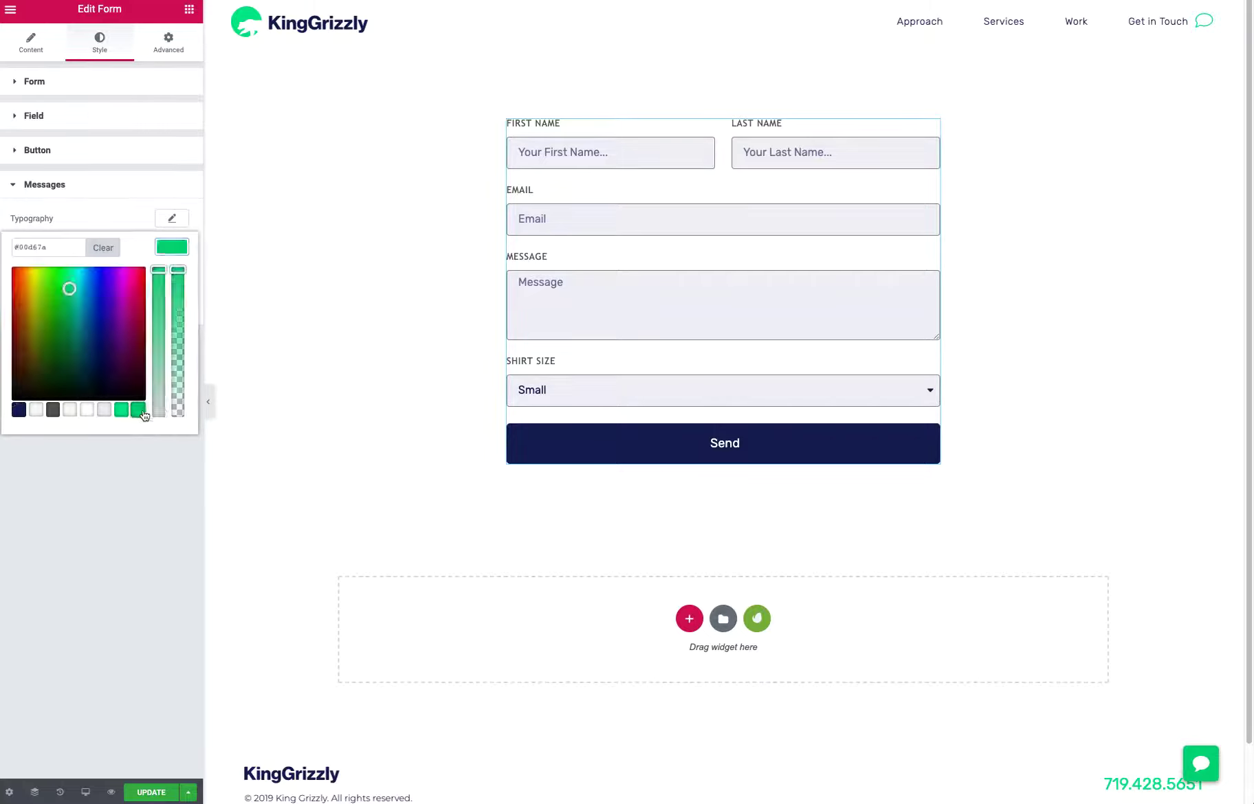
{"action": "left_click", "coordinate": [140, 495]}
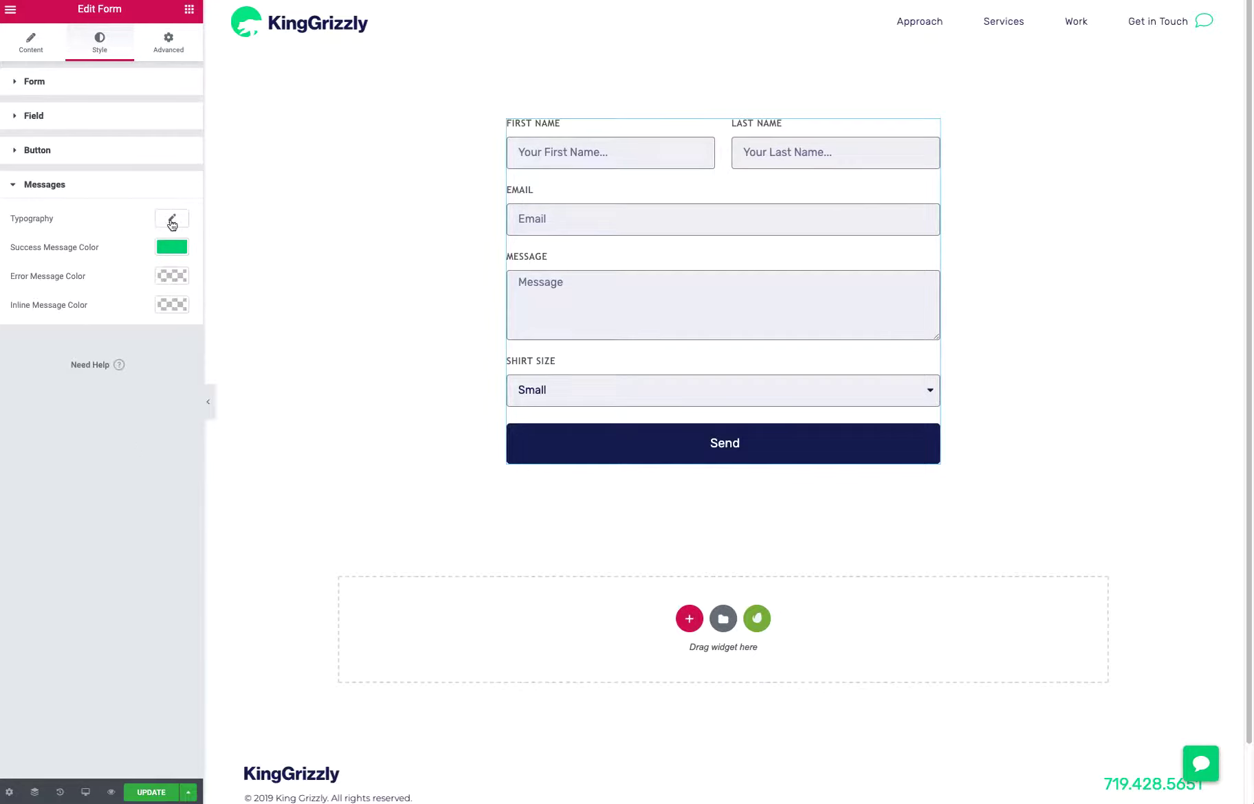
Add MailChimp to the form's actions after submit and open the MailChimp settings
{"action": "left_click", "coordinate": [35, 82]}
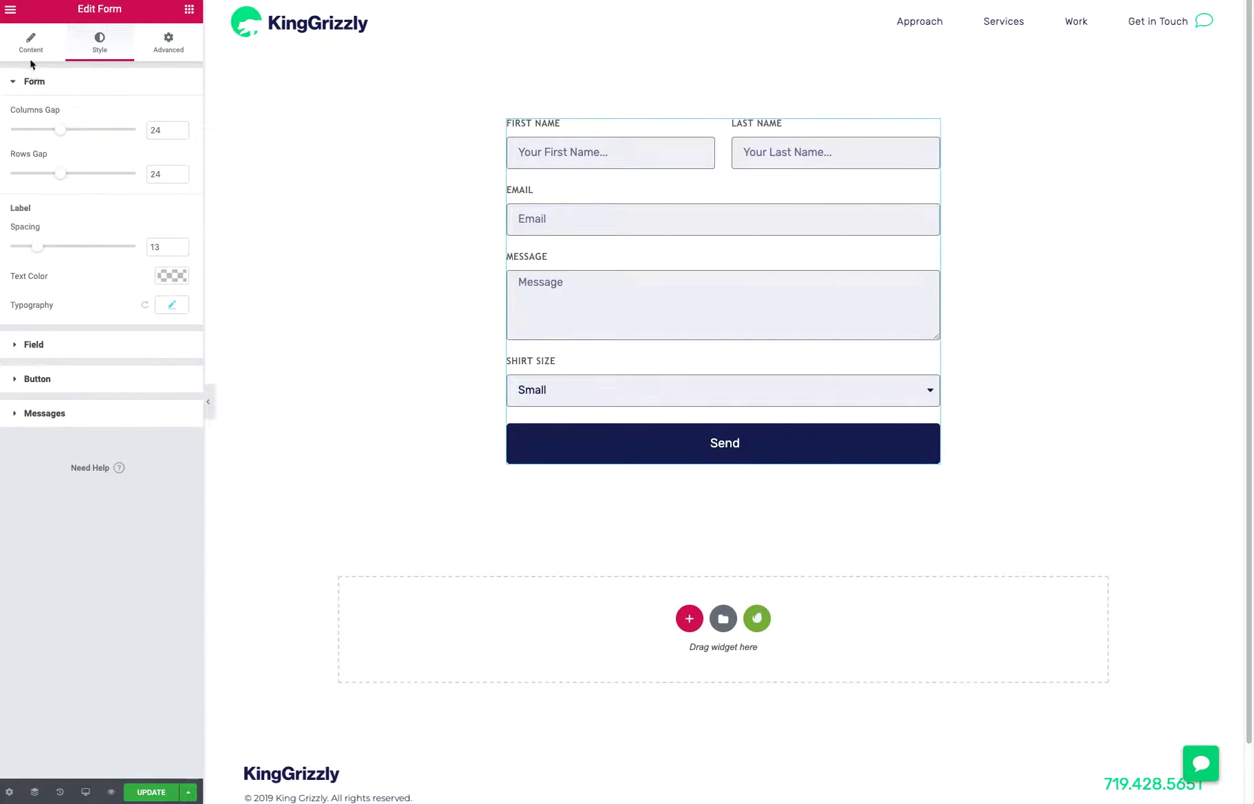
{"action": "left_click", "coordinate": [29, 51]}
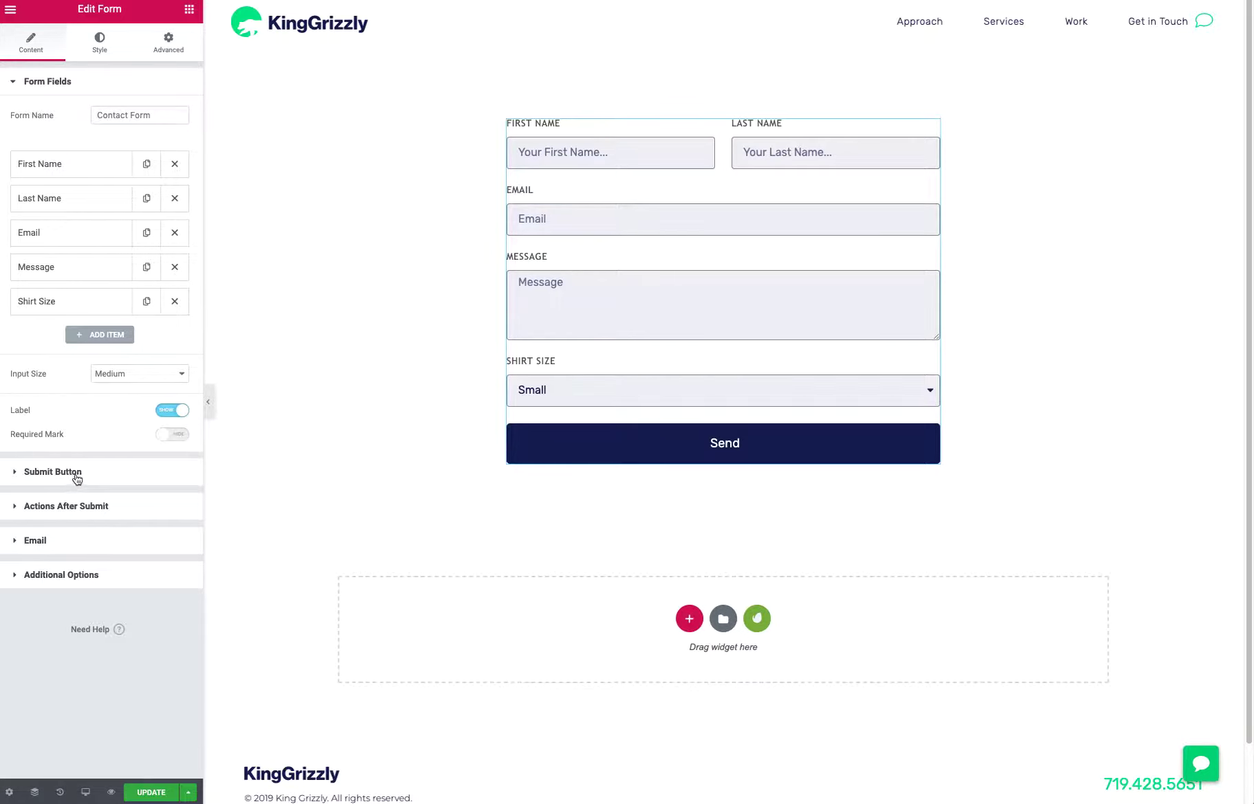
{"action": "left_click", "coordinate": [76, 507]}
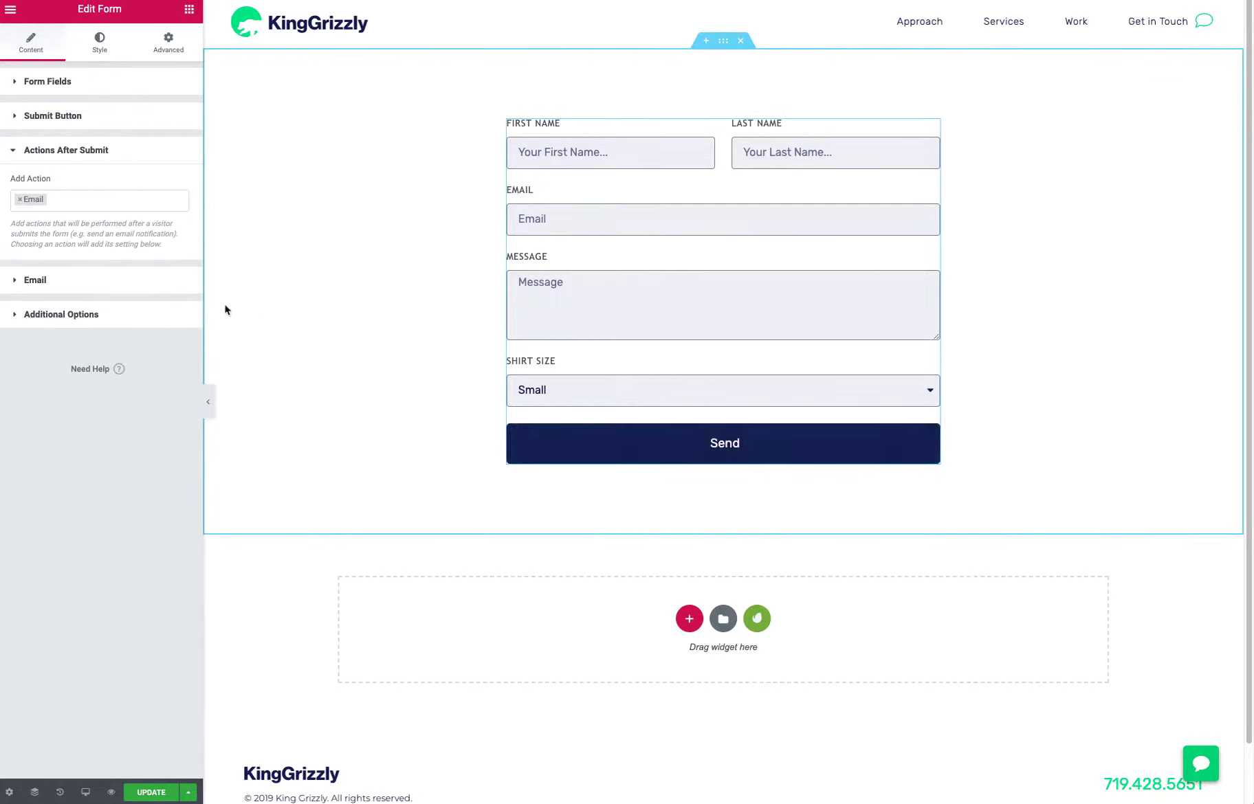
{"action": "left_click", "coordinate": [77, 202]}
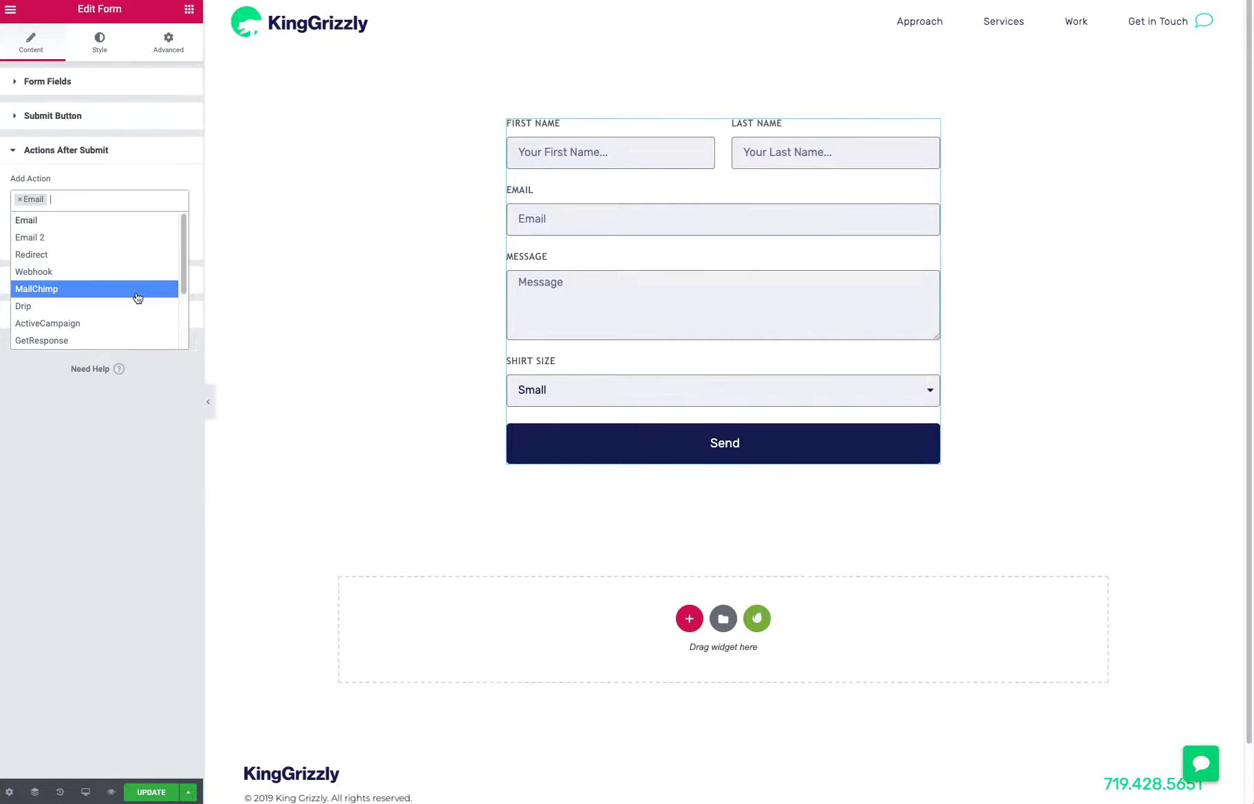
{"action": "scroll", "coordinate": [134, 311], "scroll_direction": "down", "scroll_amount": 1}
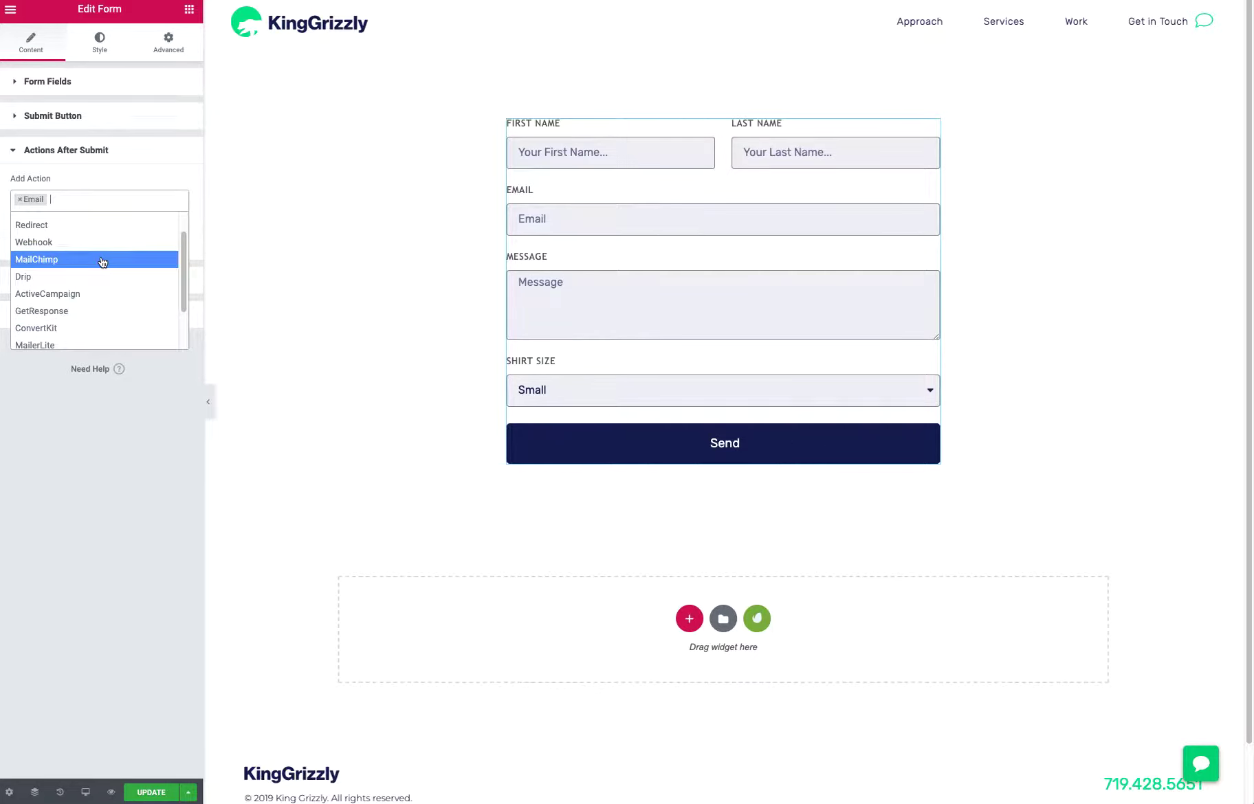
{"action": "left_click", "coordinate": [103, 260]}
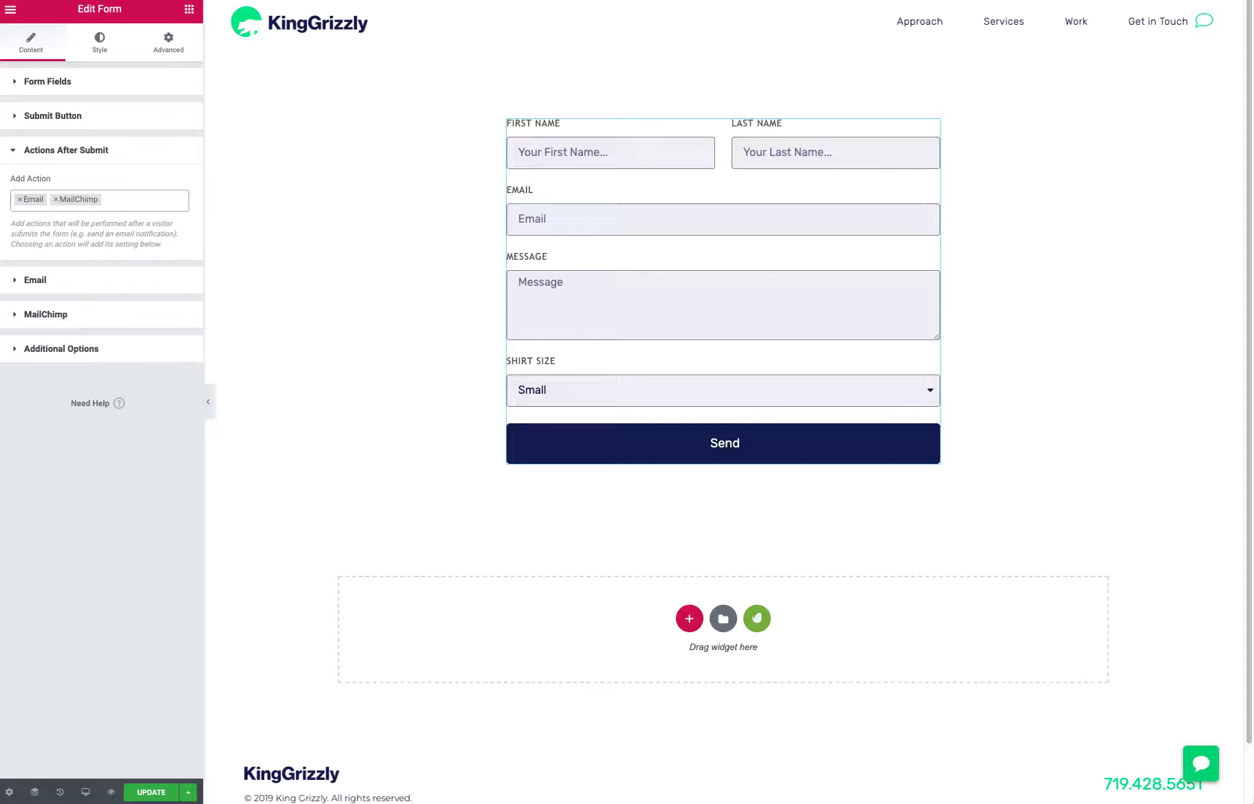
{"action": "left_click", "coordinate": [19, 315]}
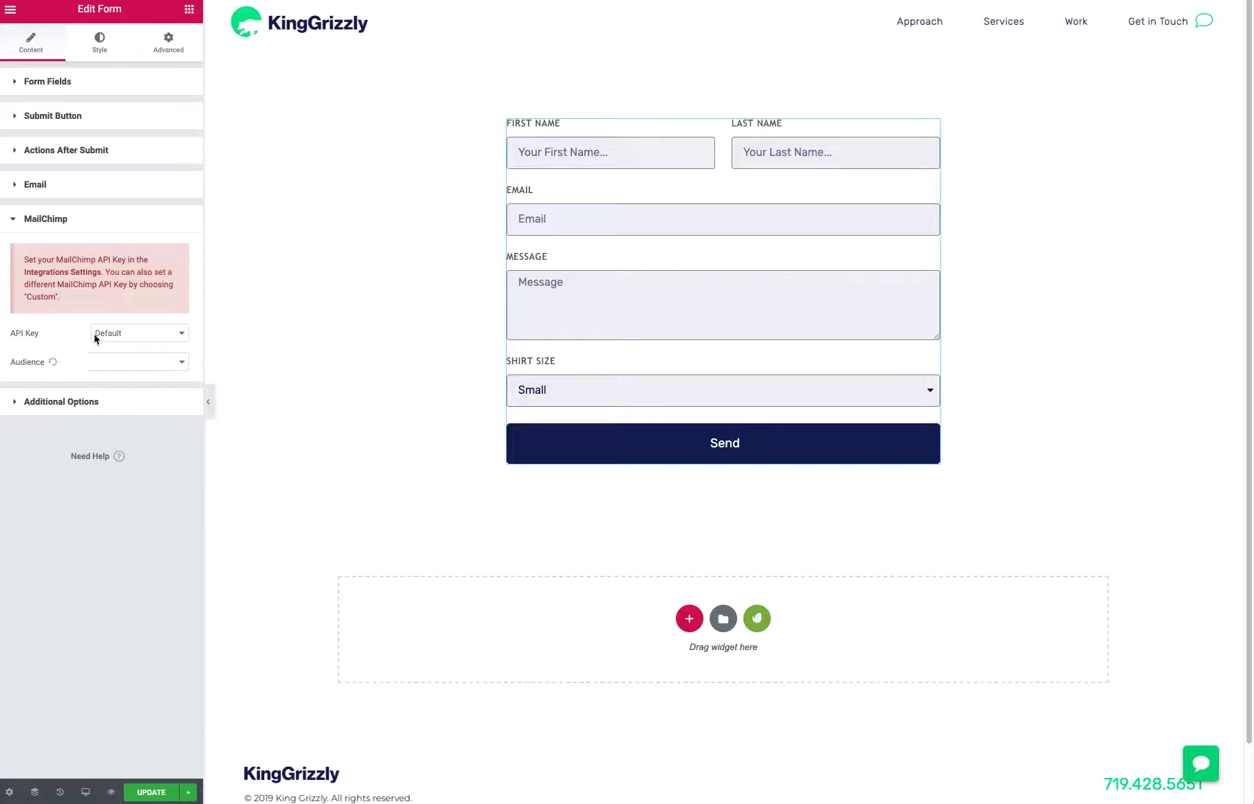
Replace the MailChimp action after submit with Redirect
{"action": "left_click", "coordinate": [44, 155]}
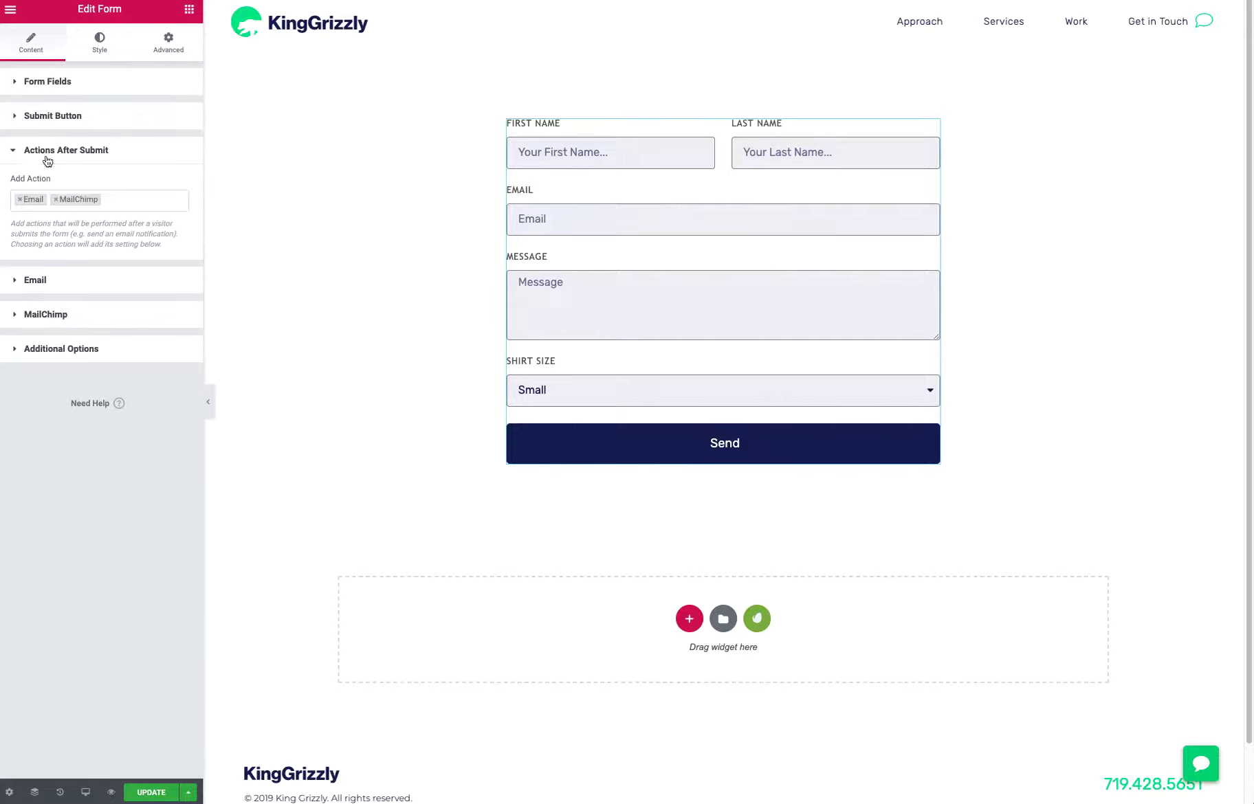
{"action": "left_click", "coordinate": [56, 199]}
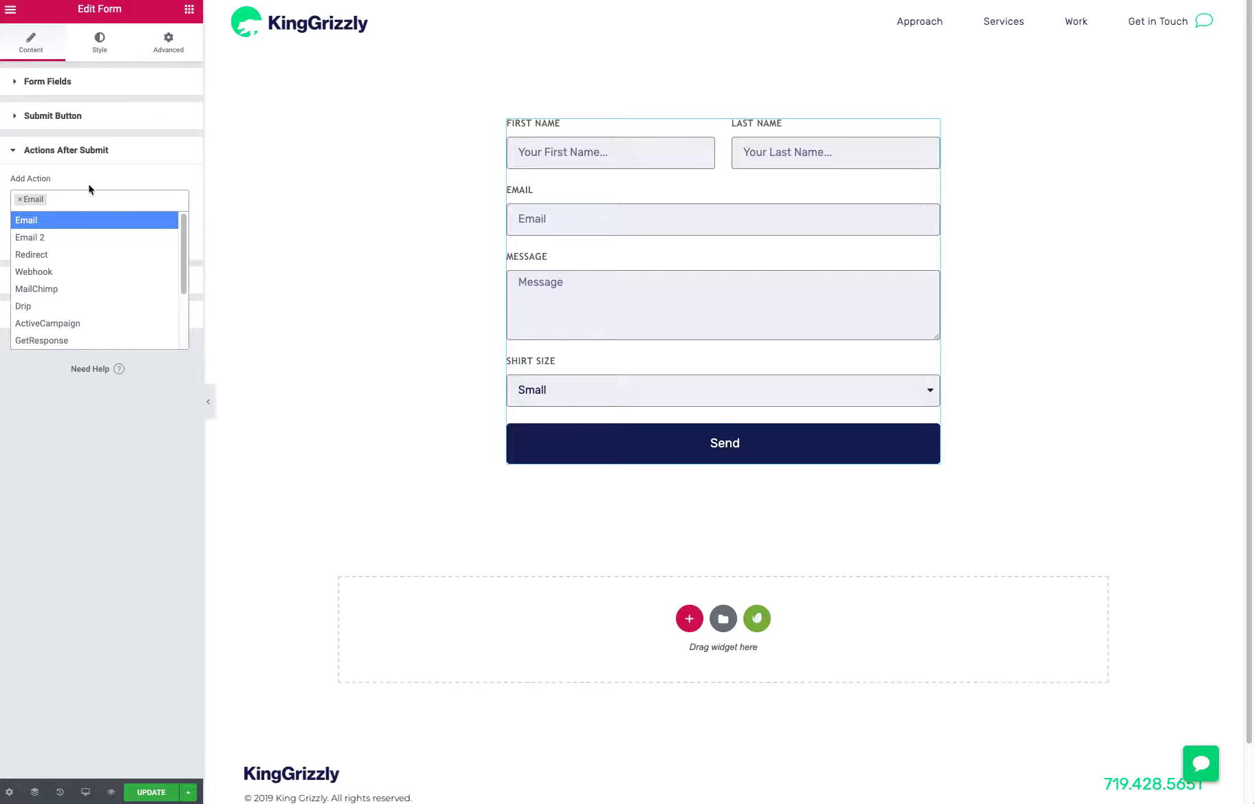
{"action": "left_click", "coordinate": [59, 256]}
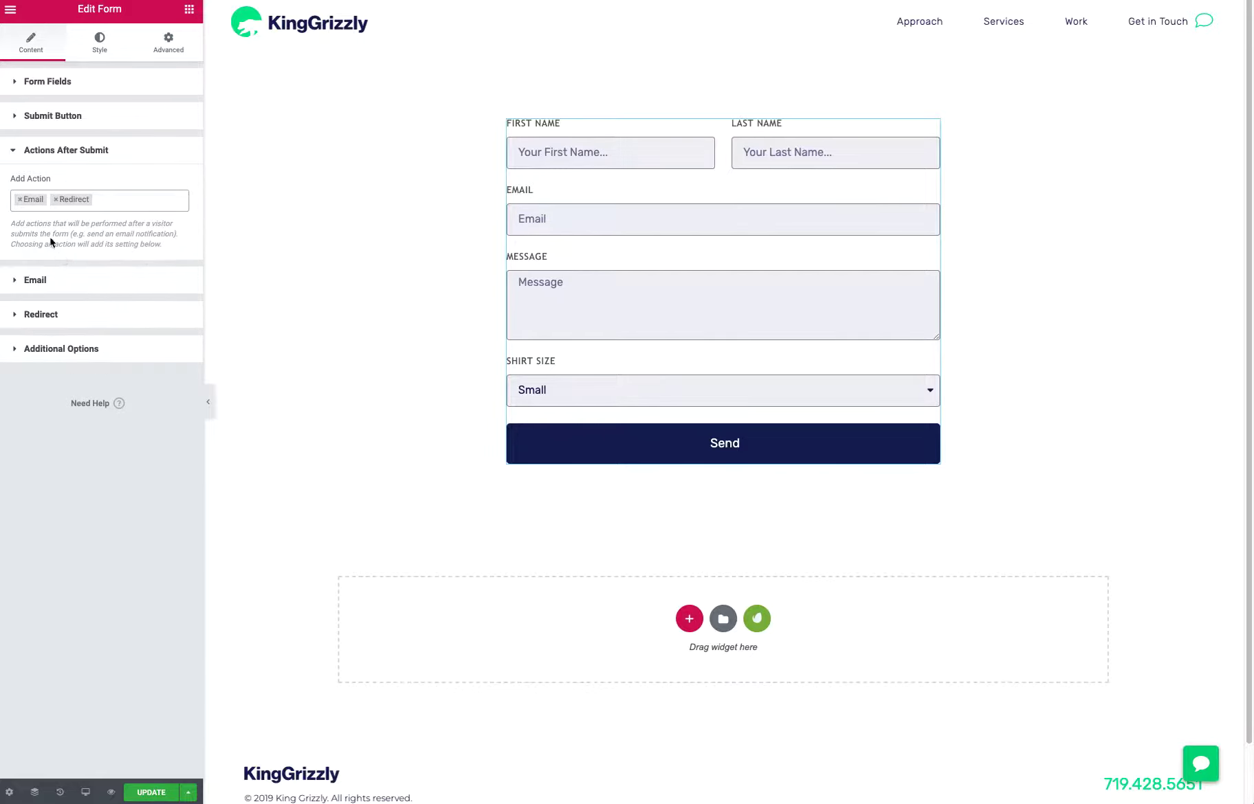
Remove the Redirect action after submit, add it again and open its settings
{"action": "left_click", "coordinate": [56, 202]}
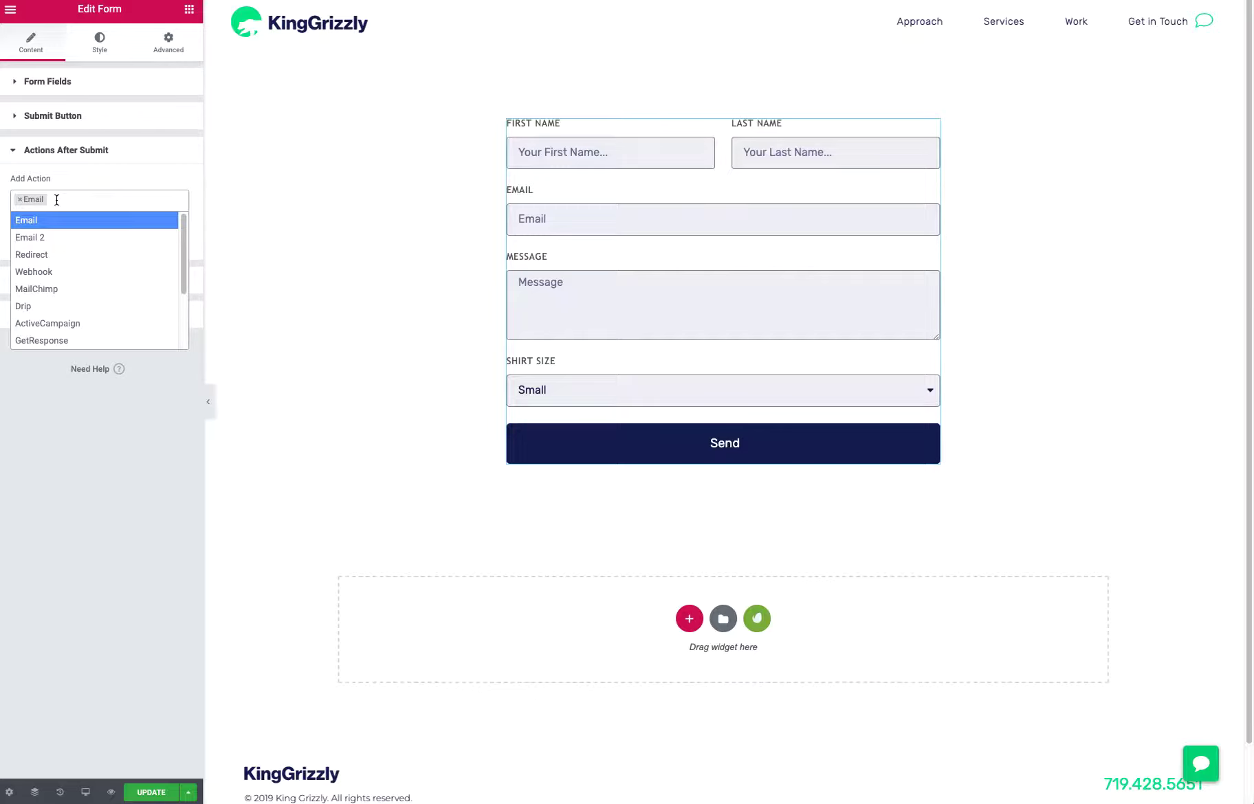
{"action": "left_click", "coordinate": [74, 448]}
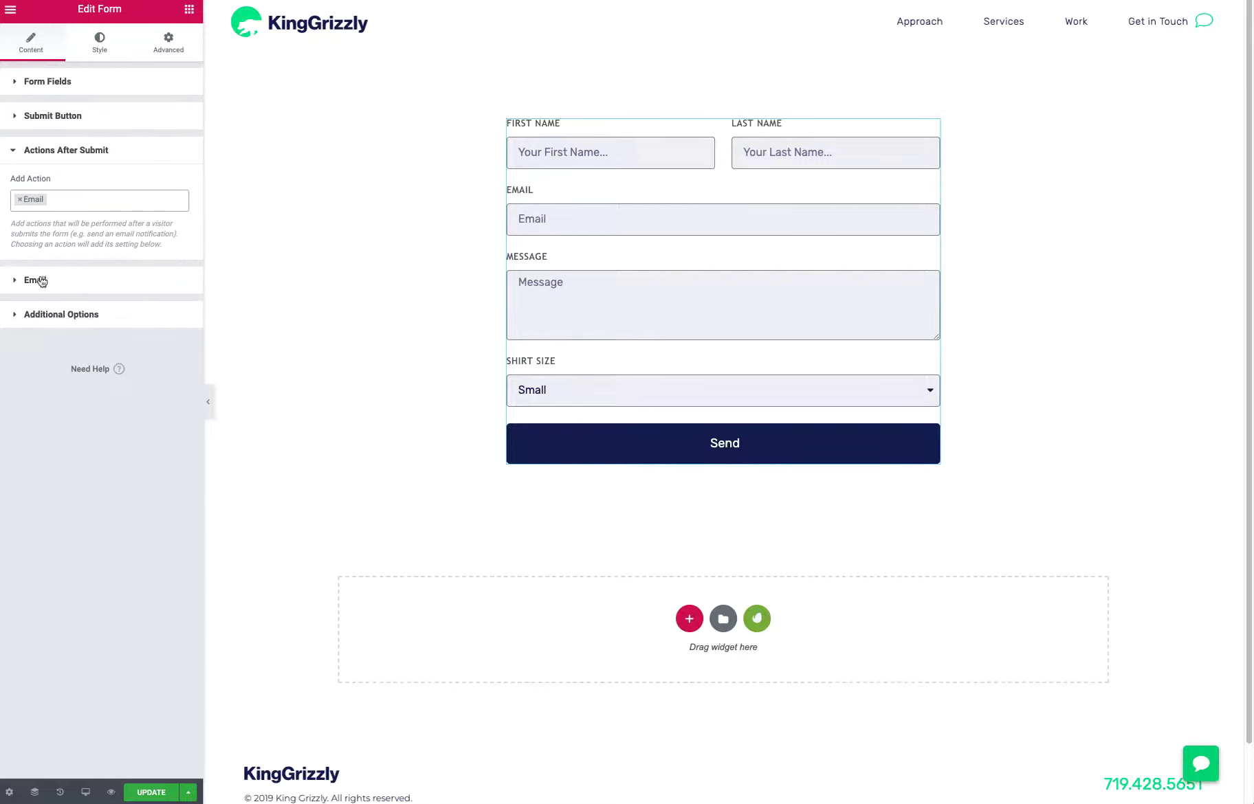
{"action": "left_click", "coordinate": [57, 205]}
{"action": "left_click", "coordinate": [51, 259]}
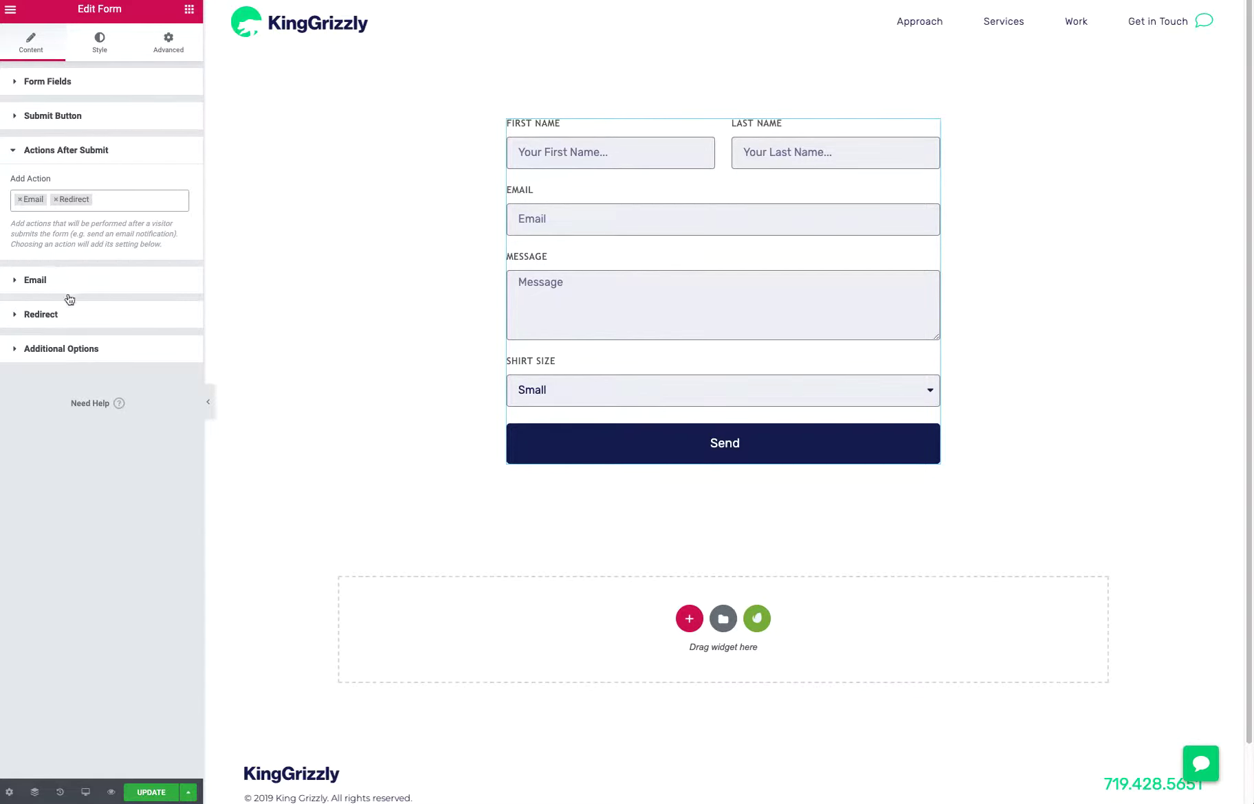
{"action": "left_click", "coordinate": [20, 318]}
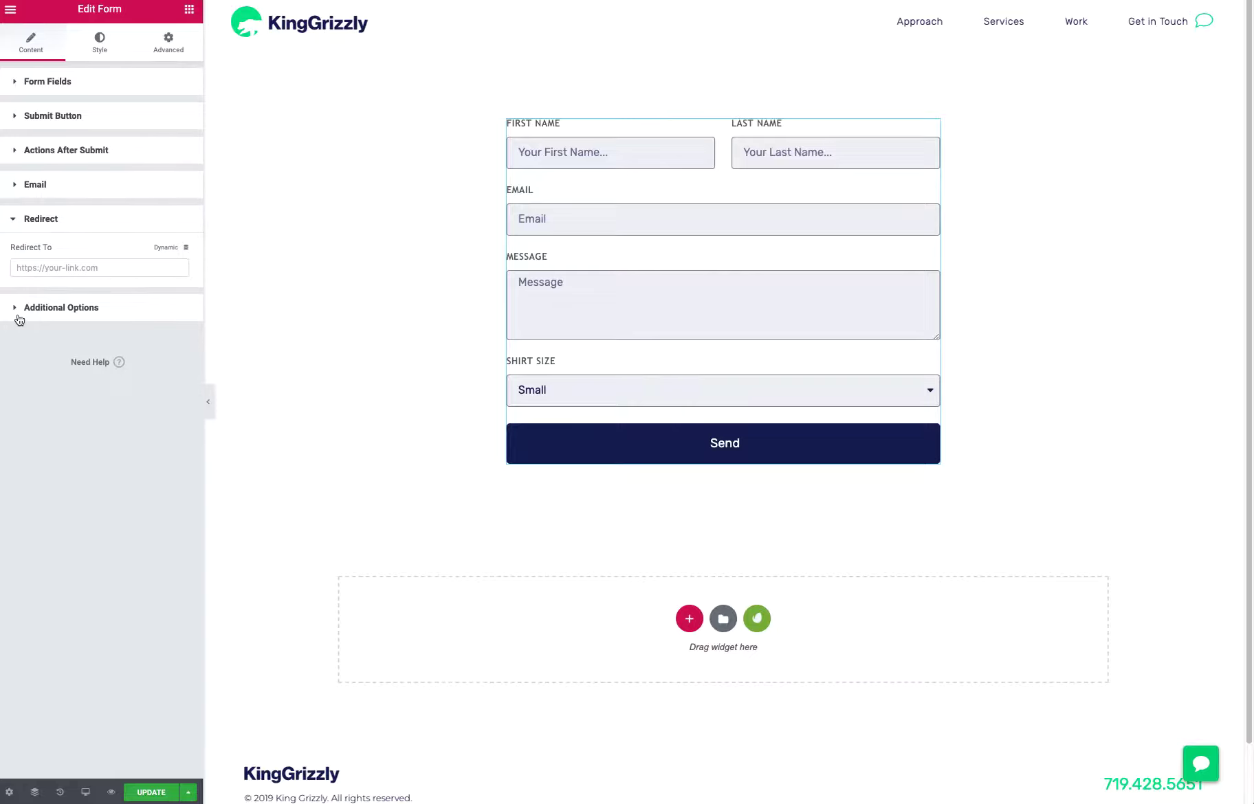
Remove the Redirect action so that only Email remains among the actions after submit
{"action": "left_click", "coordinate": [34, 152]}
{"action": "left_click", "coordinate": [55, 199]}
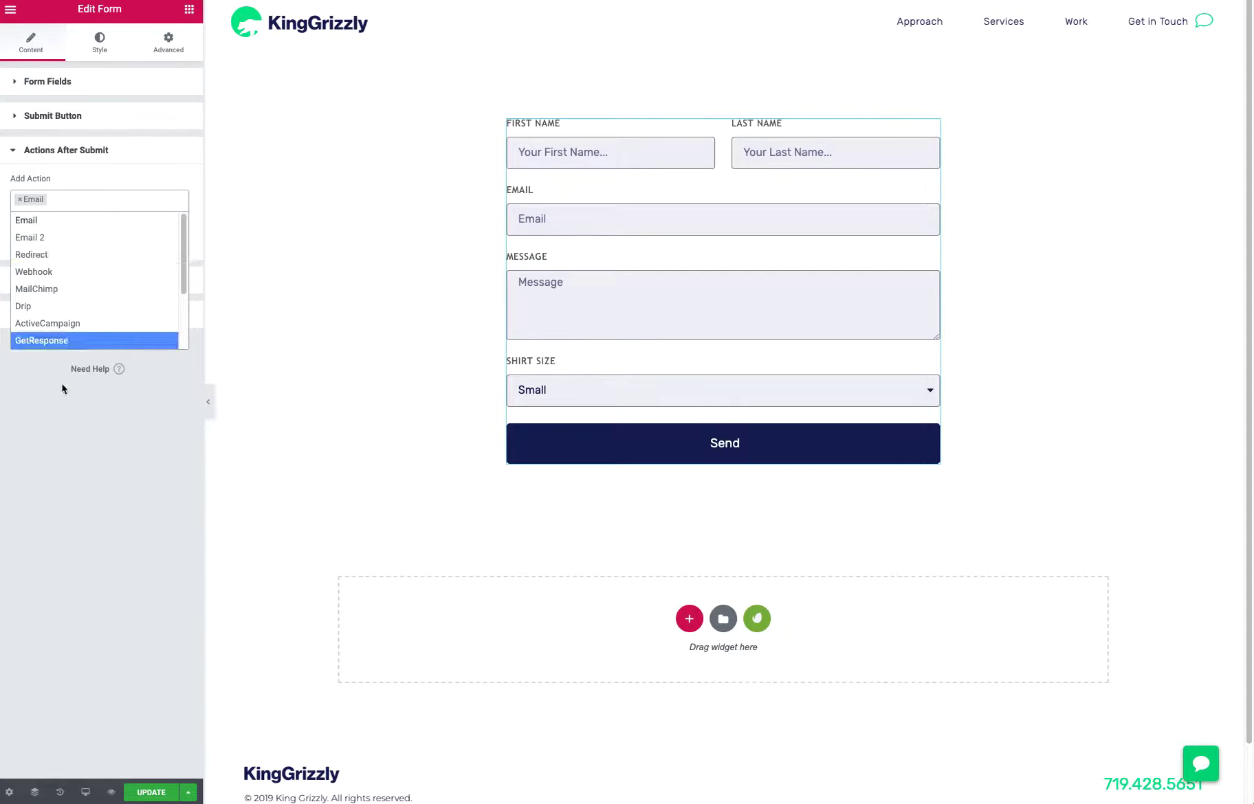
{"action": "left_click", "coordinate": [73, 428]}
Open the form's Email action settings and examine the recipient and subject fields
{"action": "left_click", "coordinate": [15, 281]}
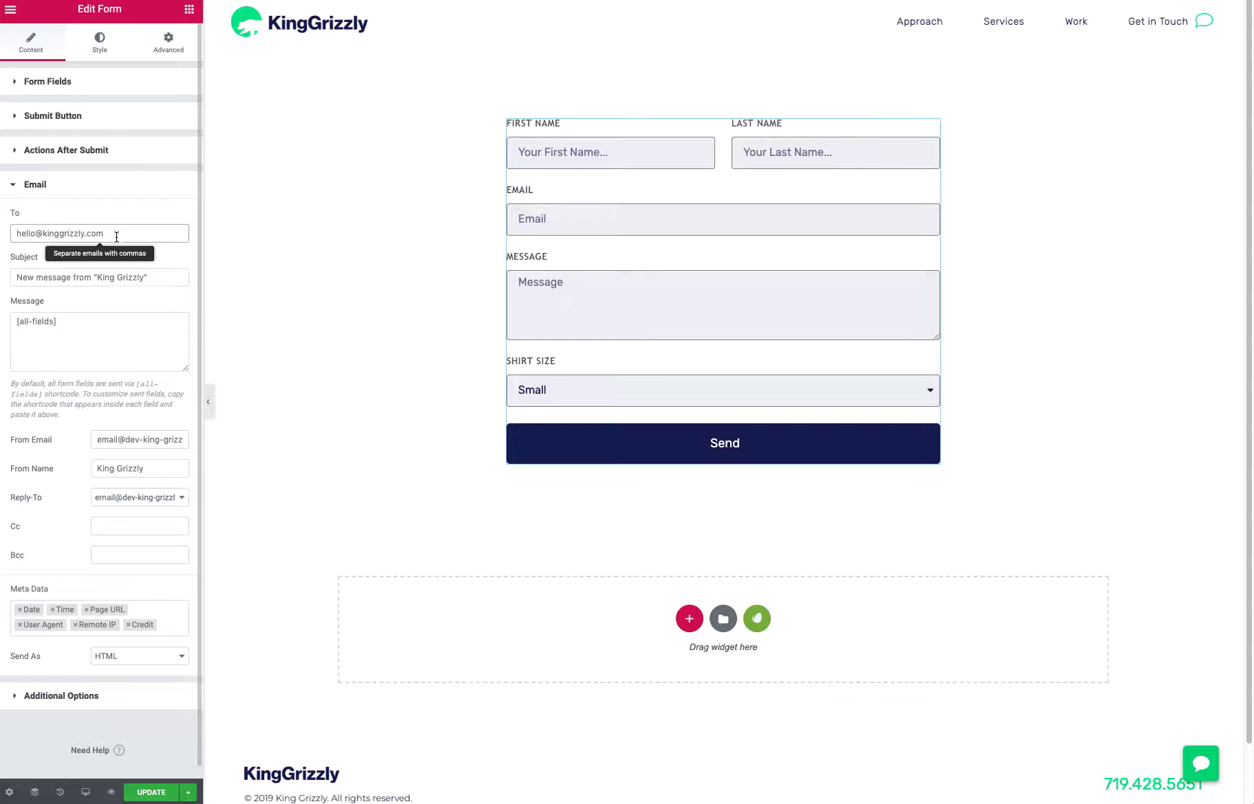
{"action": "left_click_drag", "start_coordinate": [115, 235], "coordinate": [9, 228]}
{"action": "left_click", "coordinate": [110, 278]}
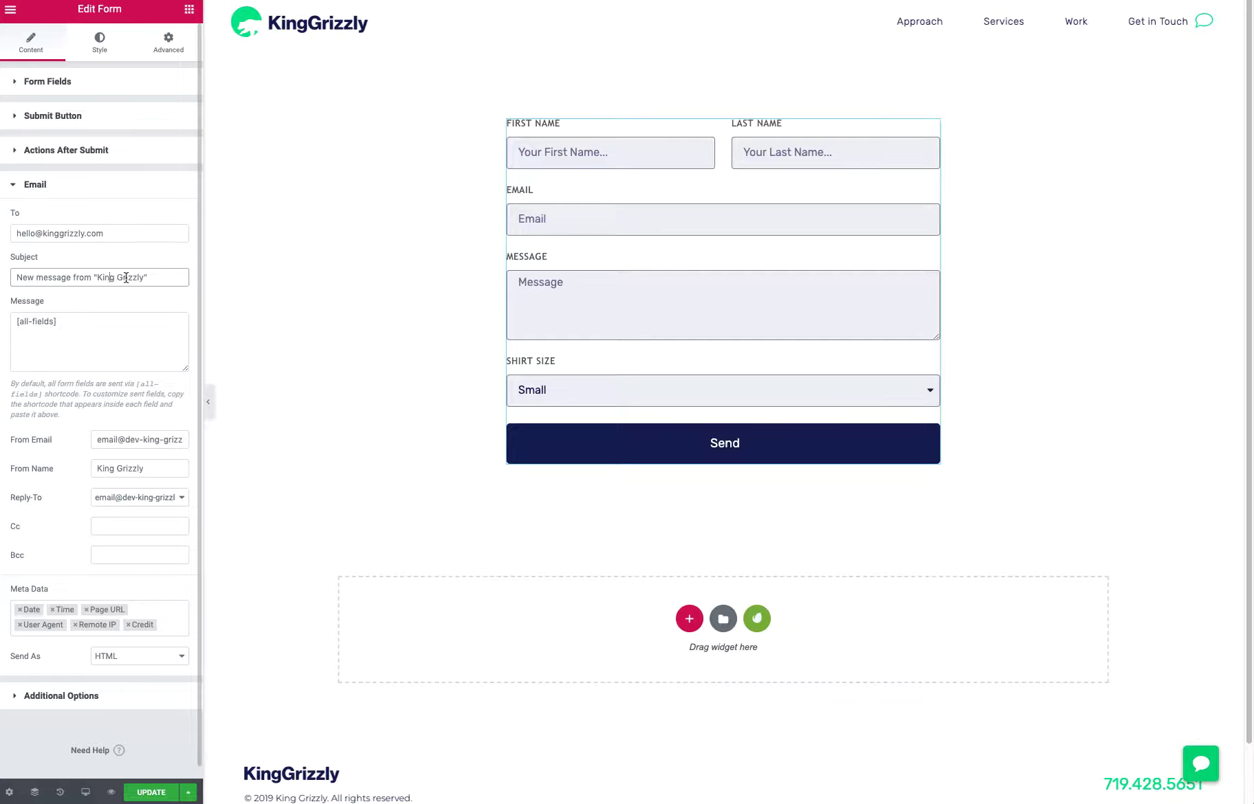
{"action": "left_click", "coordinate": [172, 278]}
Enlarge the email's Message box and select its [all-fields] shortcode
{"action": "left_click_drag", "start_coordinate": [89, 333], "coordinate": [3, 324]}
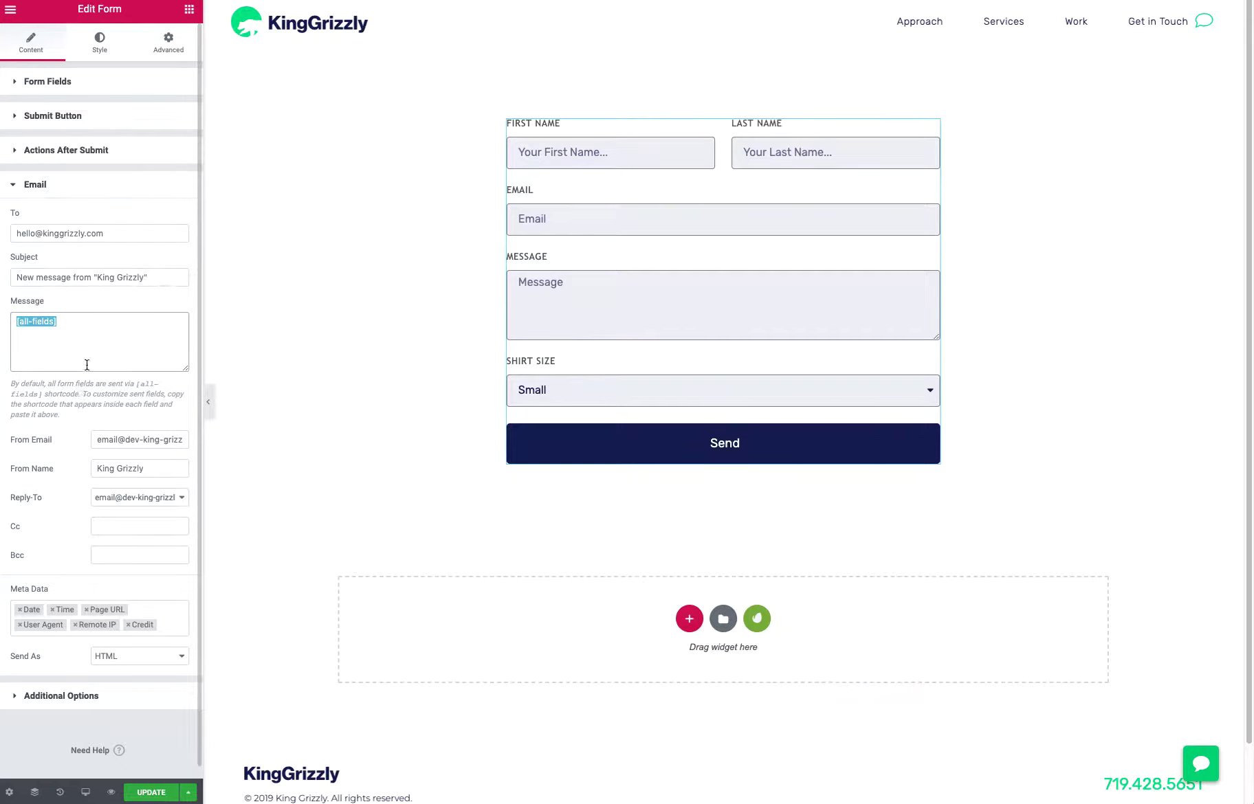
{"action": "left_click", "coordinate": [94, 330]}
{"action": "left_click_drag", "start_coordinate": [186, 371], "coordinate": [186, 492]}
{"action": "left_click_drag", "start_coordinate": [88, 327], "coordinate": [14, 323]}
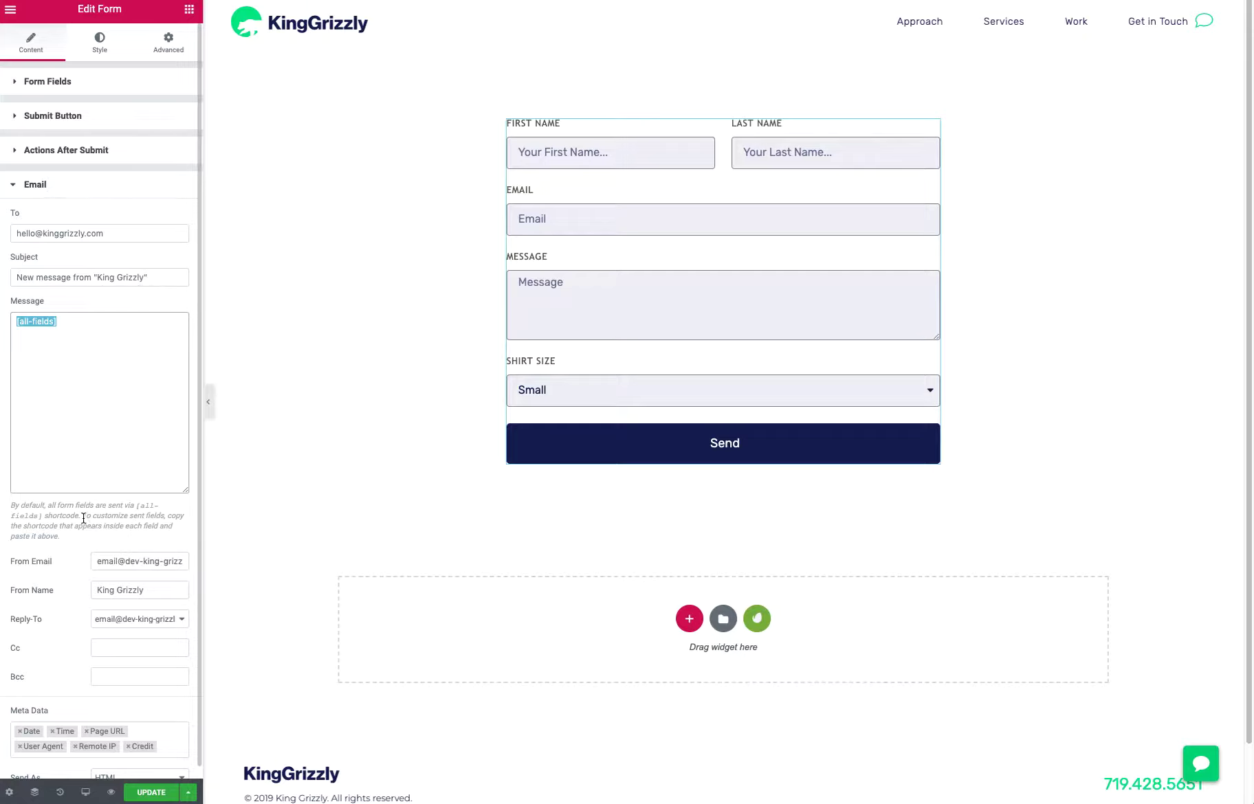
{"action": "left_click_drag", "start_coordinate": [84, 518], "coordinate": [120, 527]}
{"action": "left_click", "coordinate": [132, 535]}
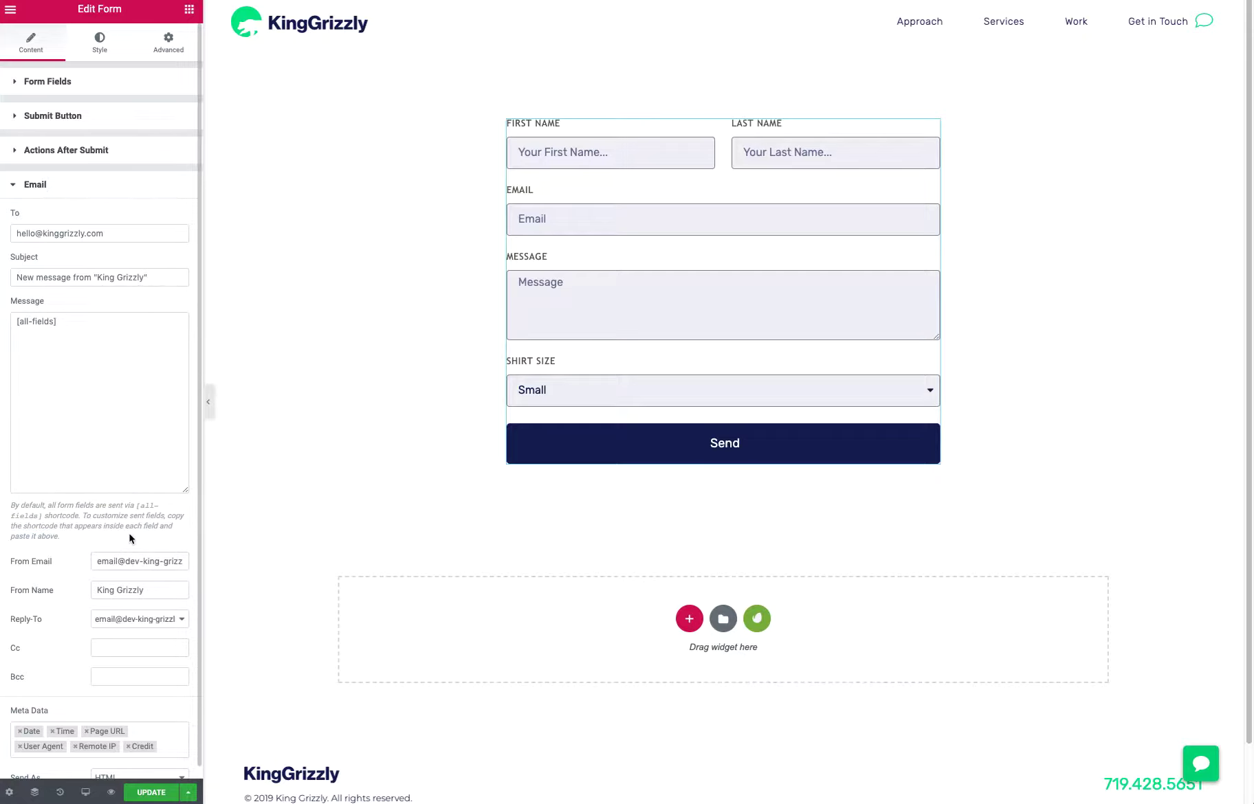
{"action": "left_click", "coordinate": [92, 460]}
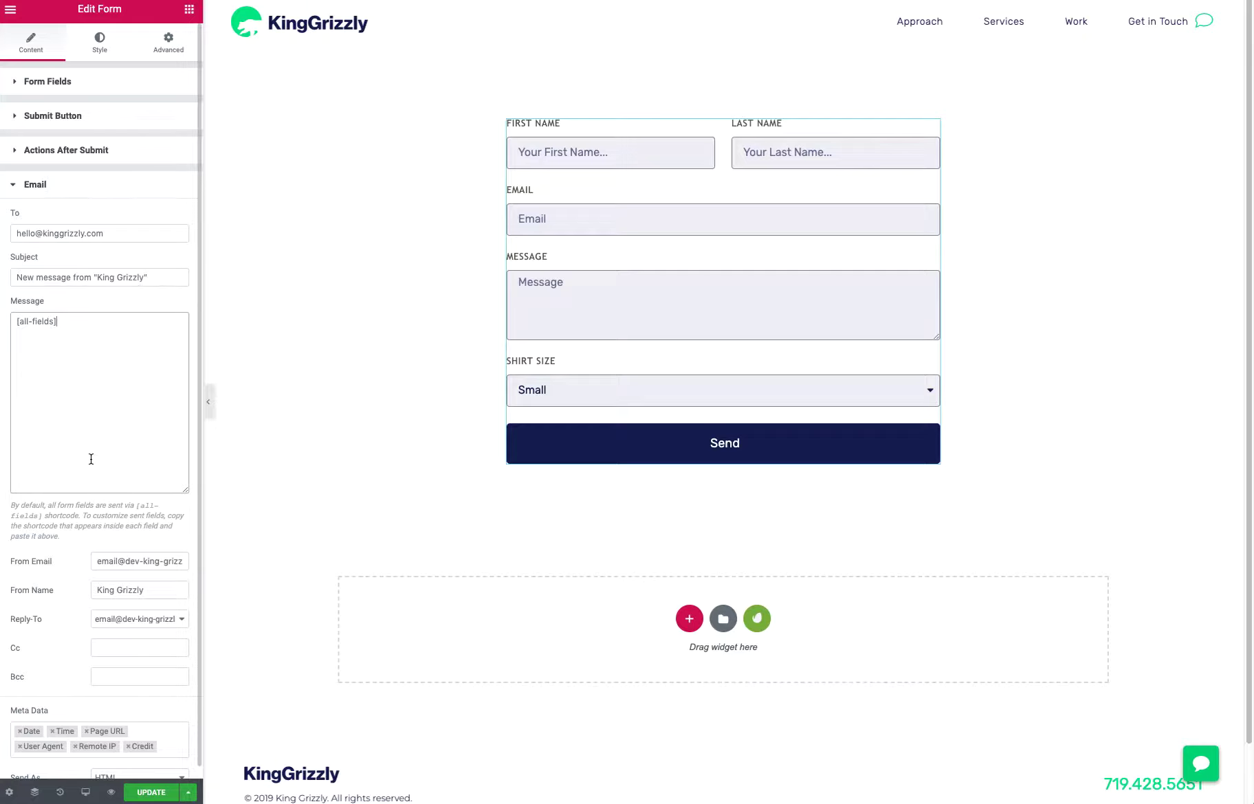
Open the First Name field's advanced settings and copy its shortcode
{"action": "left_click", "coordinate": [82, 83]}
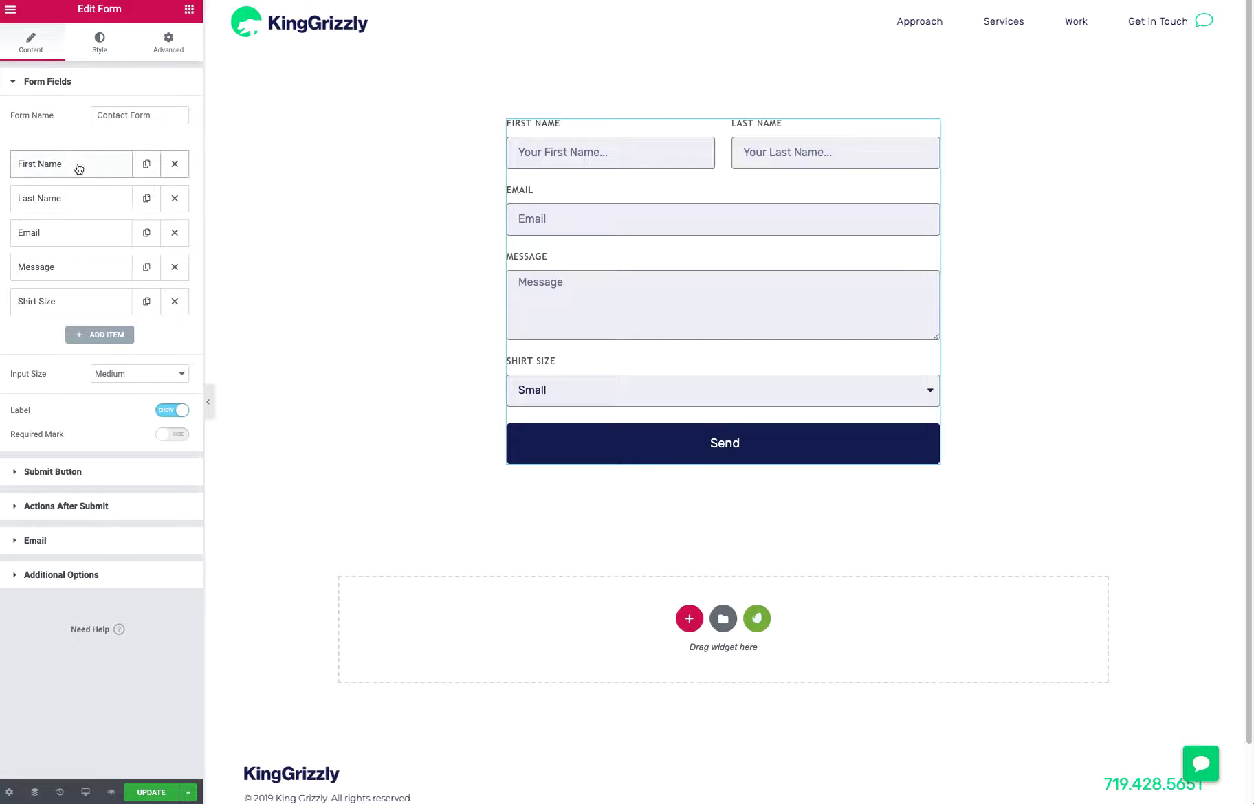
{"action": "left_click", "coordinate": [79, 165]}
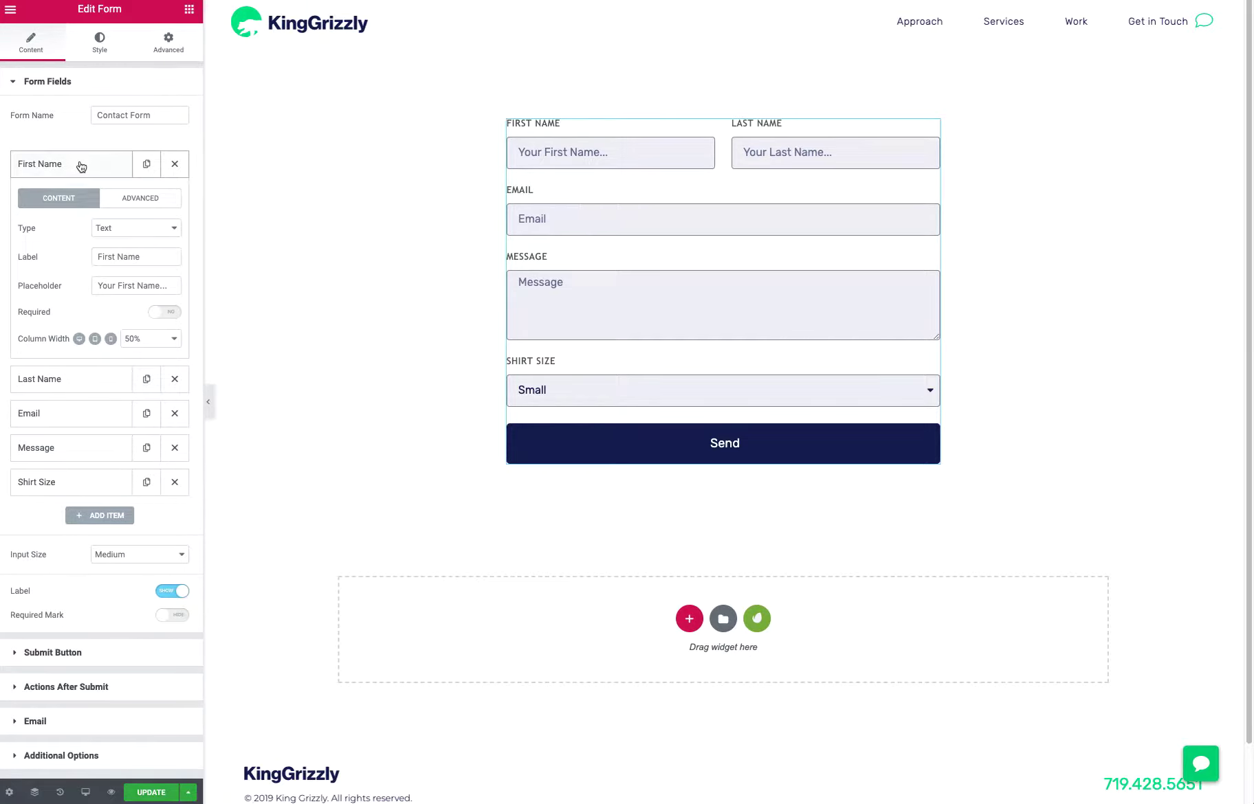
{"action": "left_click", "coordinate": [135, 200]}
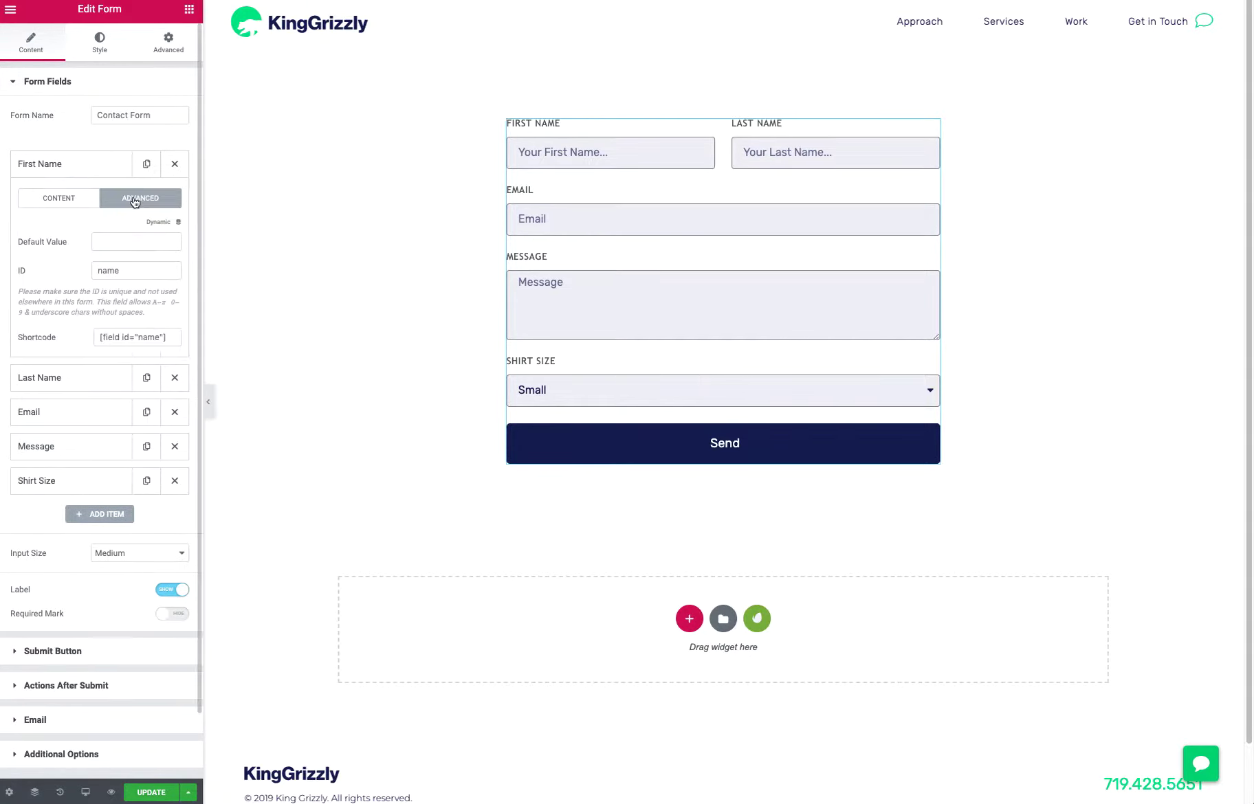
{"action": "left_click", "coordinate": [162, 337]}
{"action": "key", "text": "ctrl+c"}
{"action": "left_click_drag", "start_coordinate": [165, 339], "coordinate": [129, 343]}
Replace the email message's [all-fields] shortcode with "First Name:", the pasted [field id="name"] shortcode and a "Last Name:" label
{"action": "left_click", "coordinate": [76, 718]}
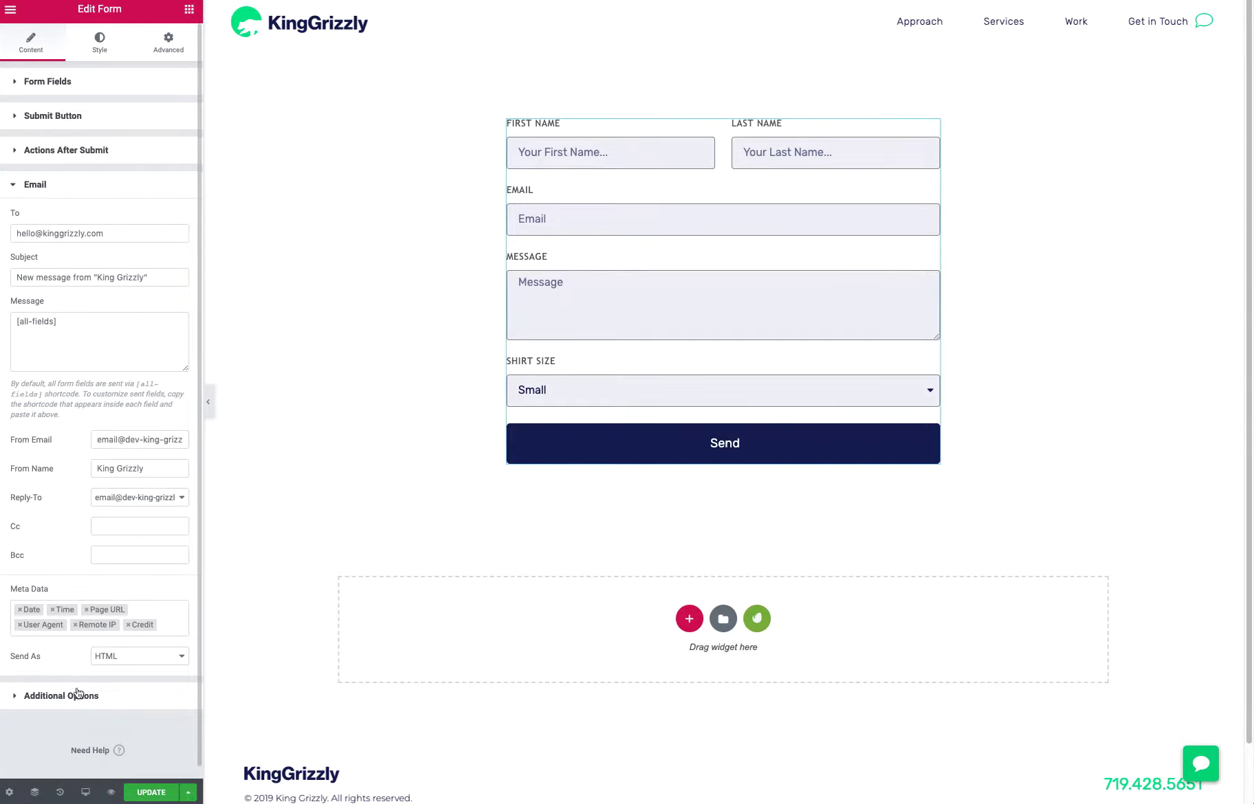
{"action": "left_click", "coordinate": [61, 328]}
{"action": "left_click_drag", "start_coordinate": [61, 328], "coordinate": [2, 323]}
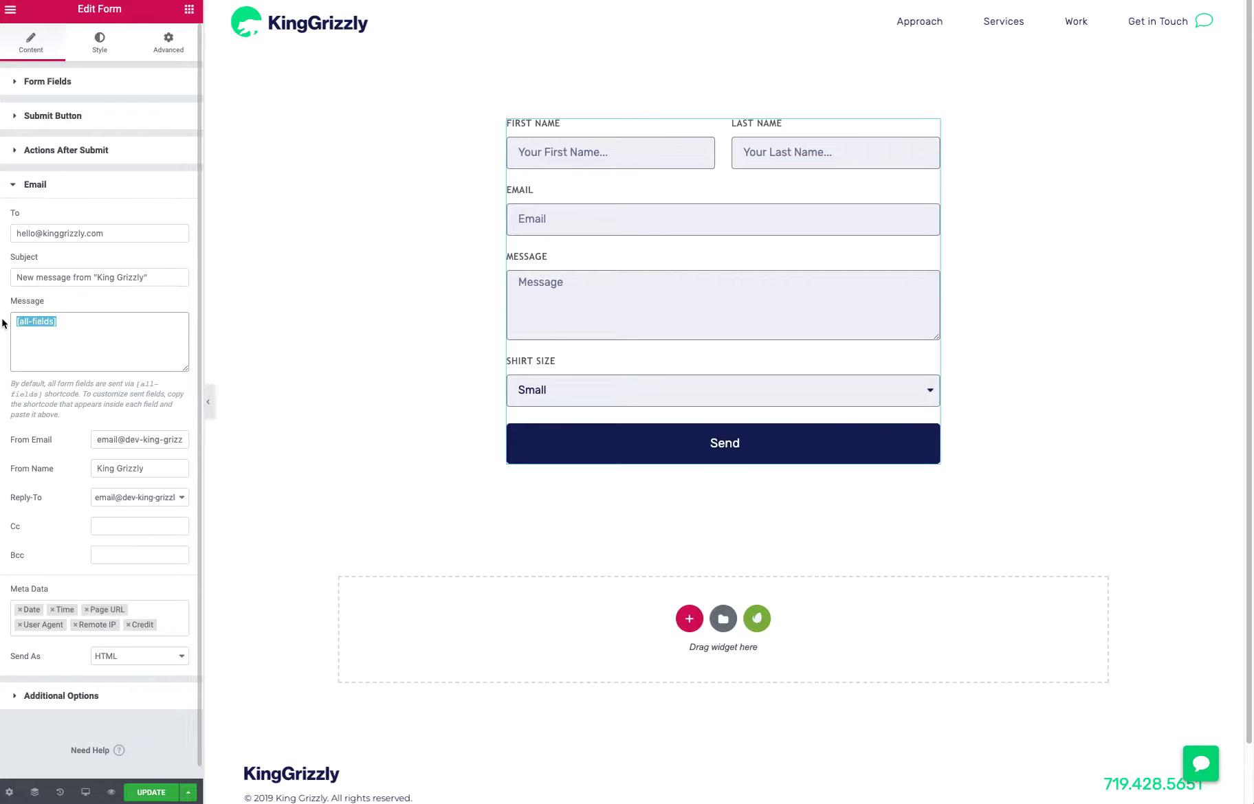
{"action": "key", "text": "BackSpace"}
{"action": "type", "text": "First Name:"}
{"action": "key", "text": "Return"}
{"action": "key", "text": "ctrl+v"}
{"action": "type", "text": "Last Name:"}
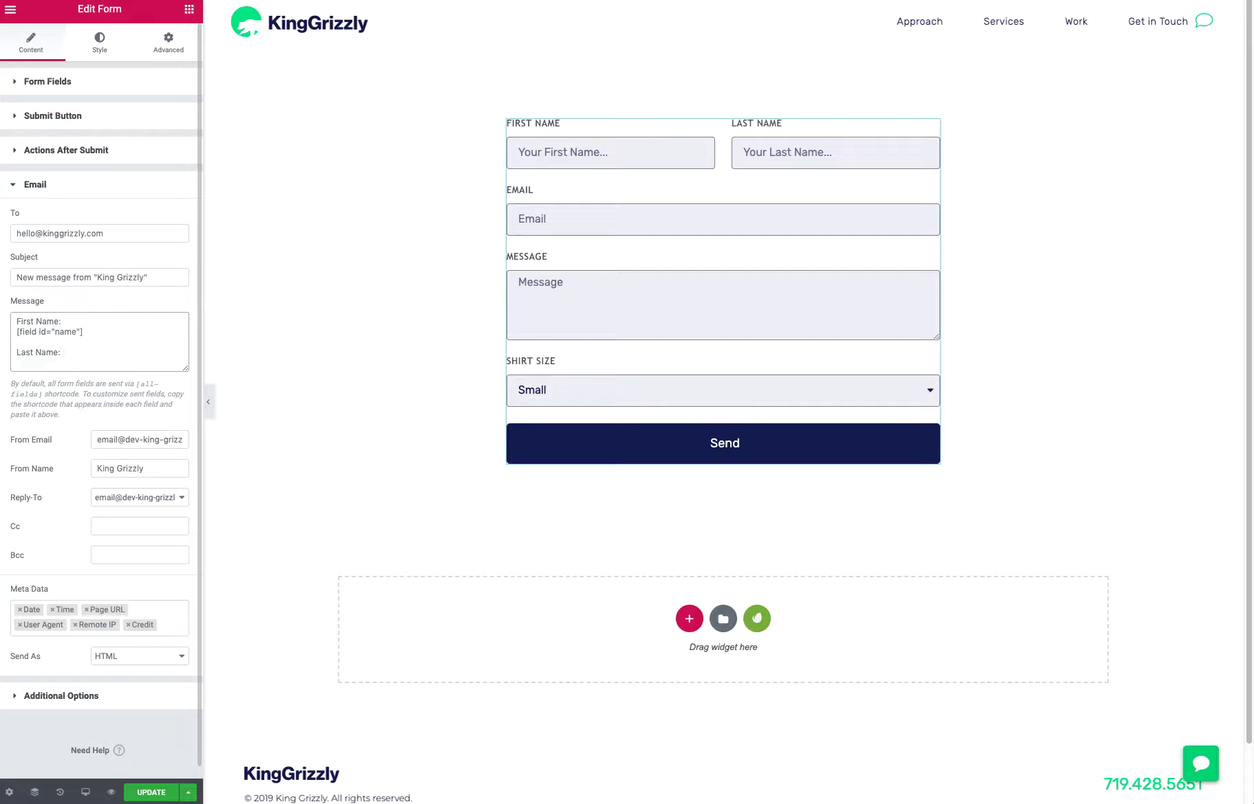
Delete the Last Name label and undo the custom message text to restore the [all-fields] shortcode
{"action": "key", "text": "BackSpace"}
{"action": "key", "text": "BackSpace"}
{"action": "key", "text": "BackSpace"}
{"action": "key", "text": "BackSpace"}
{"action": "key", "text": "BackSpace"}
{"action": "key", "text": "BackSpace"}
{"action": "key", "text": "BackSpace"}
{"action": "key", "text": "BackSpace"}
{"action": "key", "text": "BackSpace"}
{"action": "key", "text": "BackSpace"}
{"action": "key", "text": "BackSpace"}
{"action": "key", "text": "BackSpace"}
{"action": "key", "text": "BackSpace"}
{"action": "key", "text": "BackSpace"}
{"action": "key", "text": "BackSpace"}
{"action": "key", "text": "BackSpace"}
{"action": "key", "text": "BackSpace"}
{"action": "key", "text": "BackSpace"}
{"action": "key", "text": "BackSpace"}
{"action": "key", "text": "BackSpace"}
{"action": "key", "text": "BackSpace"}
{"action": "key", "text": "BackSpace"}
{"action": "key", "text": "BackSpace"}
{"action": "key", "text": "BackSpace"}
{"action": "key", "text": "BackSpace"}
{"action": "key", "text": "BackSpace"}
{"action": "key", "text": "BackSpace"}
{"action": "key", "text": "BackSpace"}
{"action": "key", "text": "BackSpace"}
{"action": "key", "text": "BackSpace"}
{"action": "key", "text": "BackSpace"}
{"action": "key", "text": "super+z"}
{"action": "key", "text": "super+z"}
{"action": "key", "text": "super+z"}
{"action": "key", "text": "super+z"}
{"action": "left_click", "coordinate": [73, 355]}
Set the notification email's Reply-To to Email Field
{"action": "scroll", "coordinate": [86, 331], "scroll_direction": "down", "scroll_amount": 1}
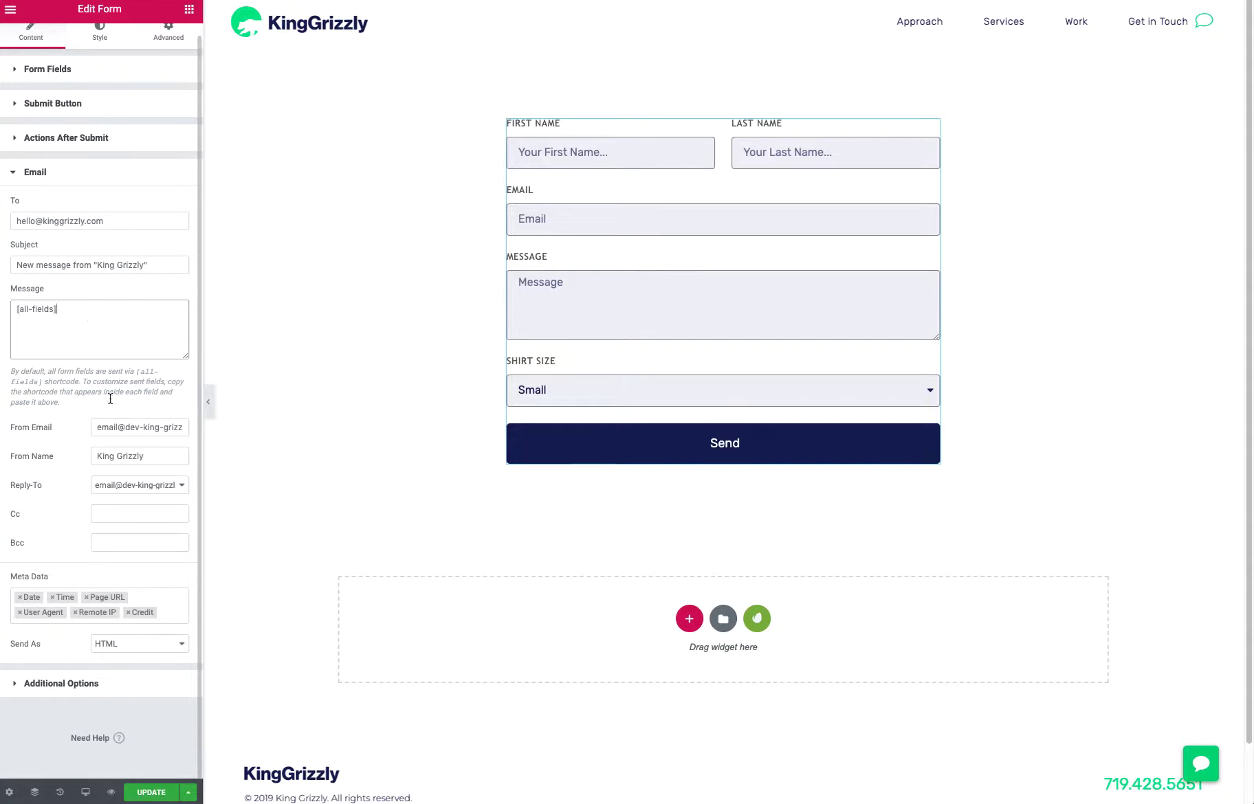
{"action": "left_click", "coordinate": [128, 456]}
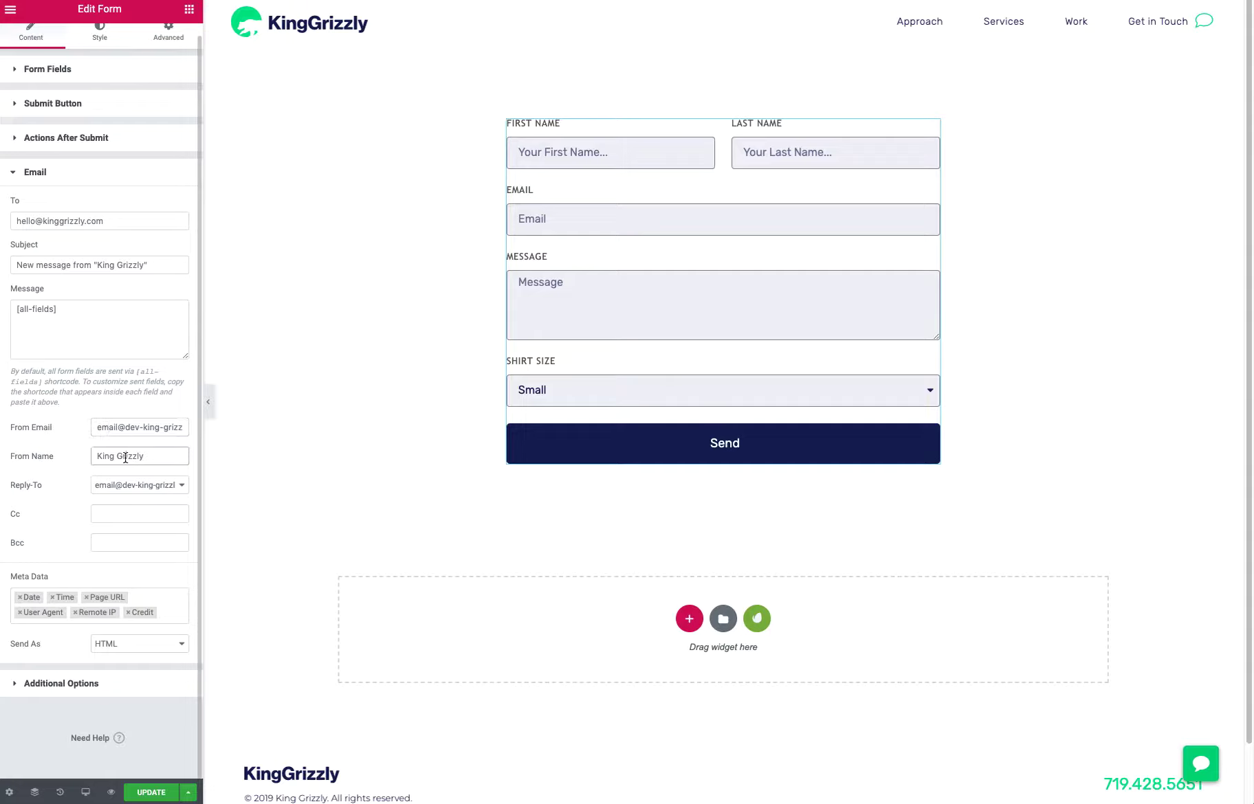
{"action": "left_click", "coordinate": [136, 490]}
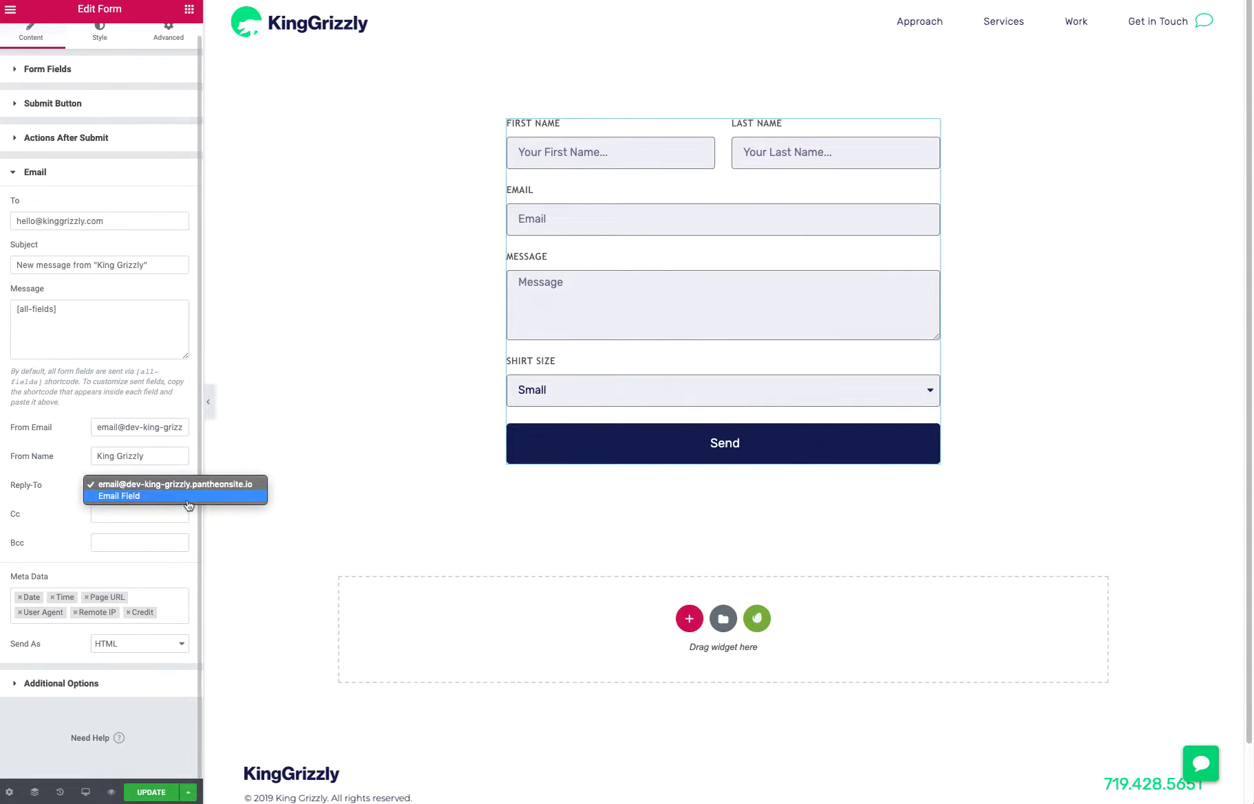
{"action": "left_click", "coordinate": [136, 499]}
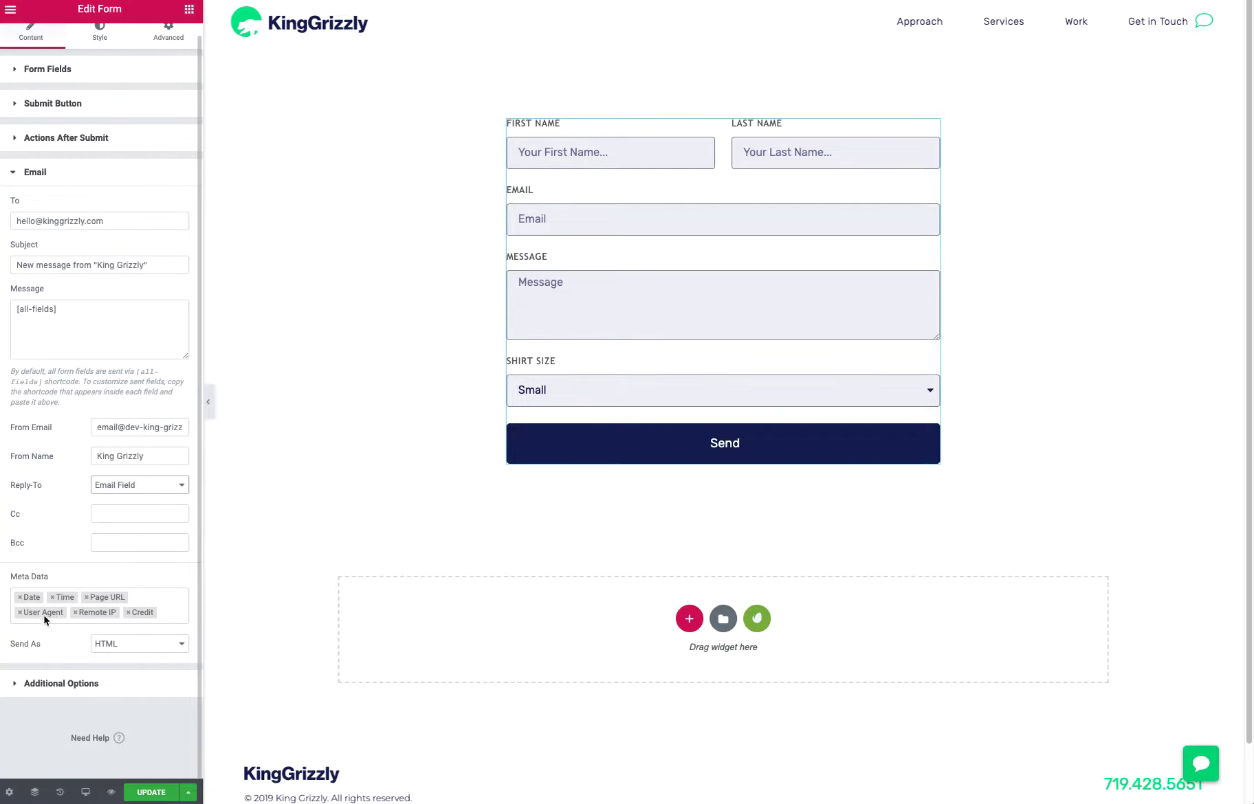
Remove Credit, Time, Remote IP and User Agent from the email's meta data, leaving Date and Page URL
{"action": "left_click", "coordinate": [128, 613]}
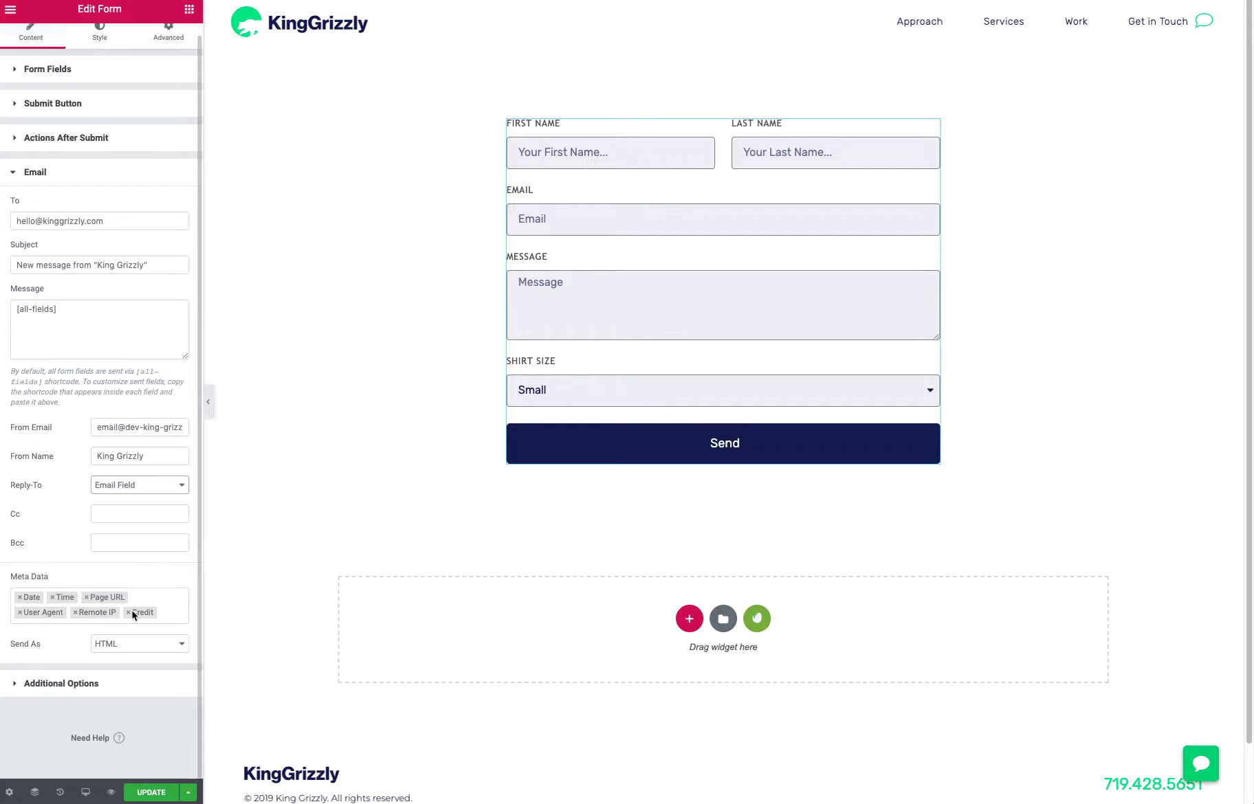
{"action": "left_click", "coordinate": [86, 597]}
{"action": "left_click", "coordinate": [52, 598]}
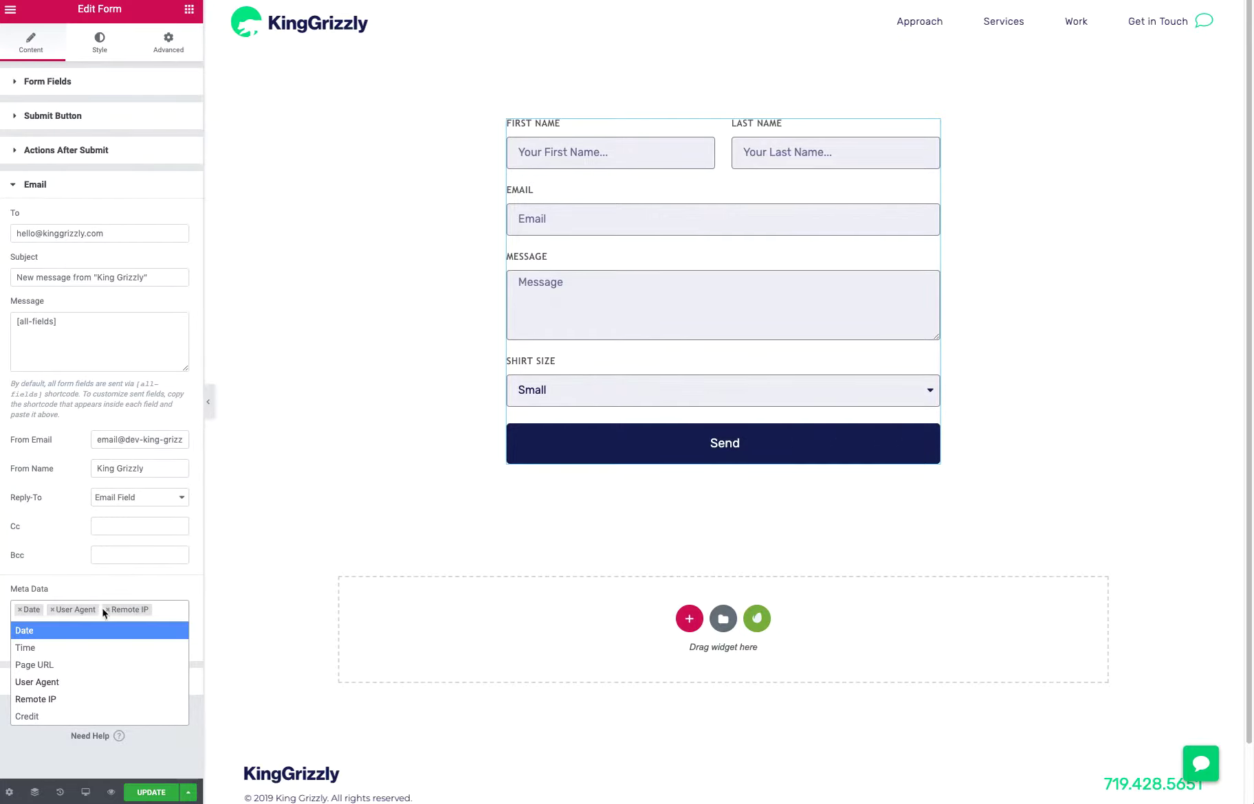
{"action": "left_click", "coordinate": [103, 609]}
{"action": "left_click", "coordinate": [52, 610]}
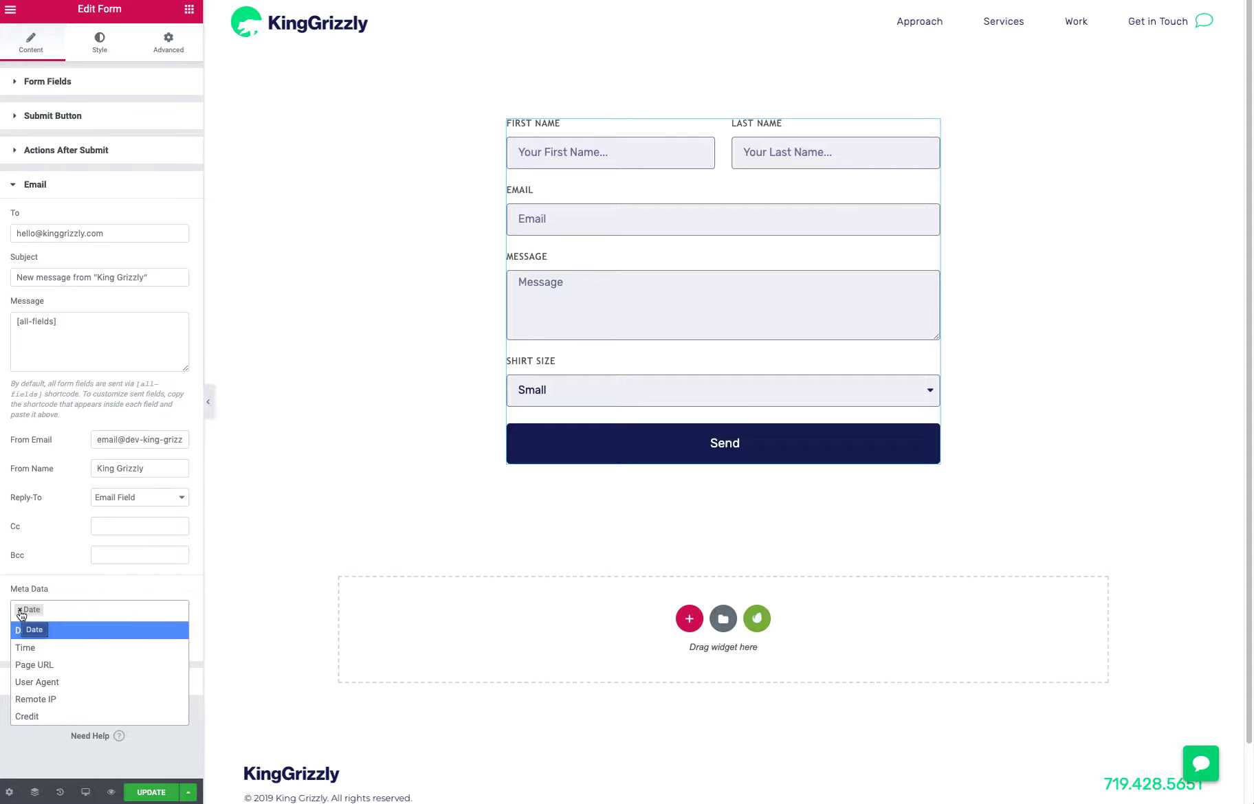
{"action": "left_click", "coordinate": [34, 665]}
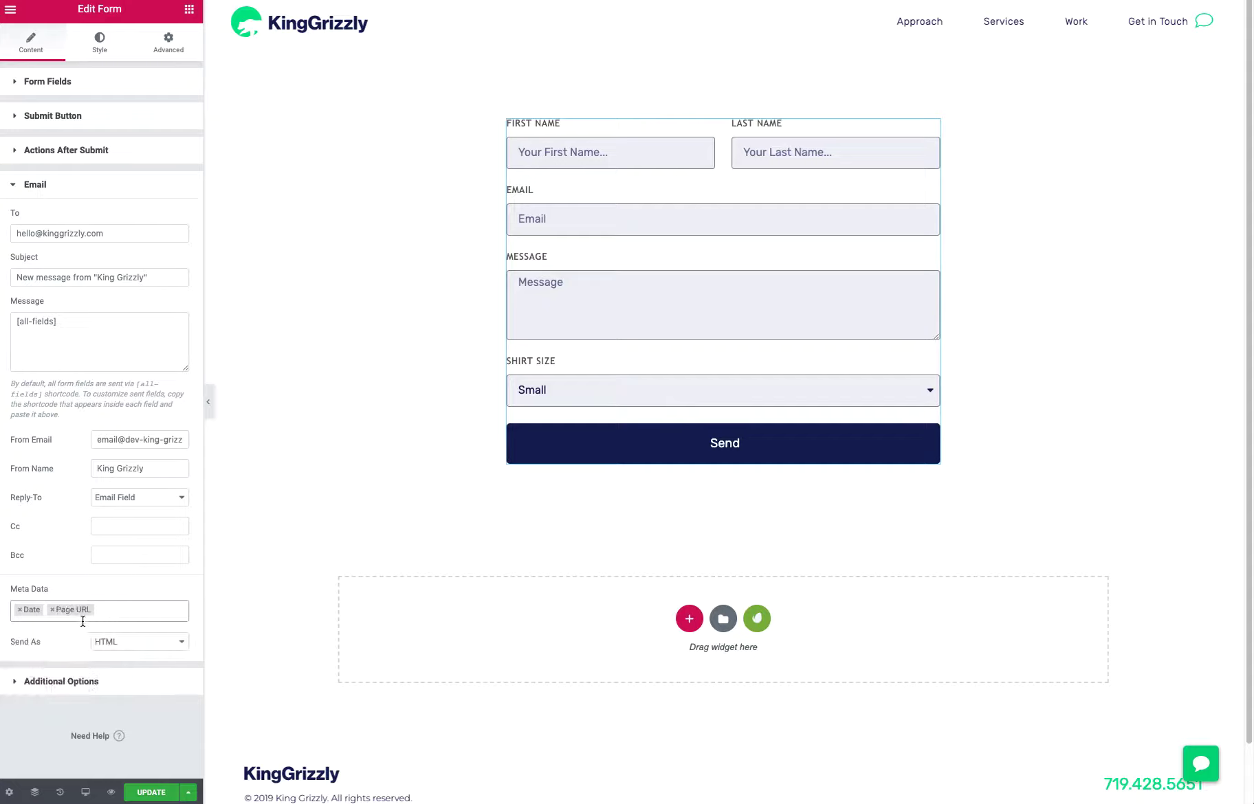
Keep HTML as the email's Send As format and remove Date from the meta data
{"action": "left_click", "coordinate": [128, 643]}
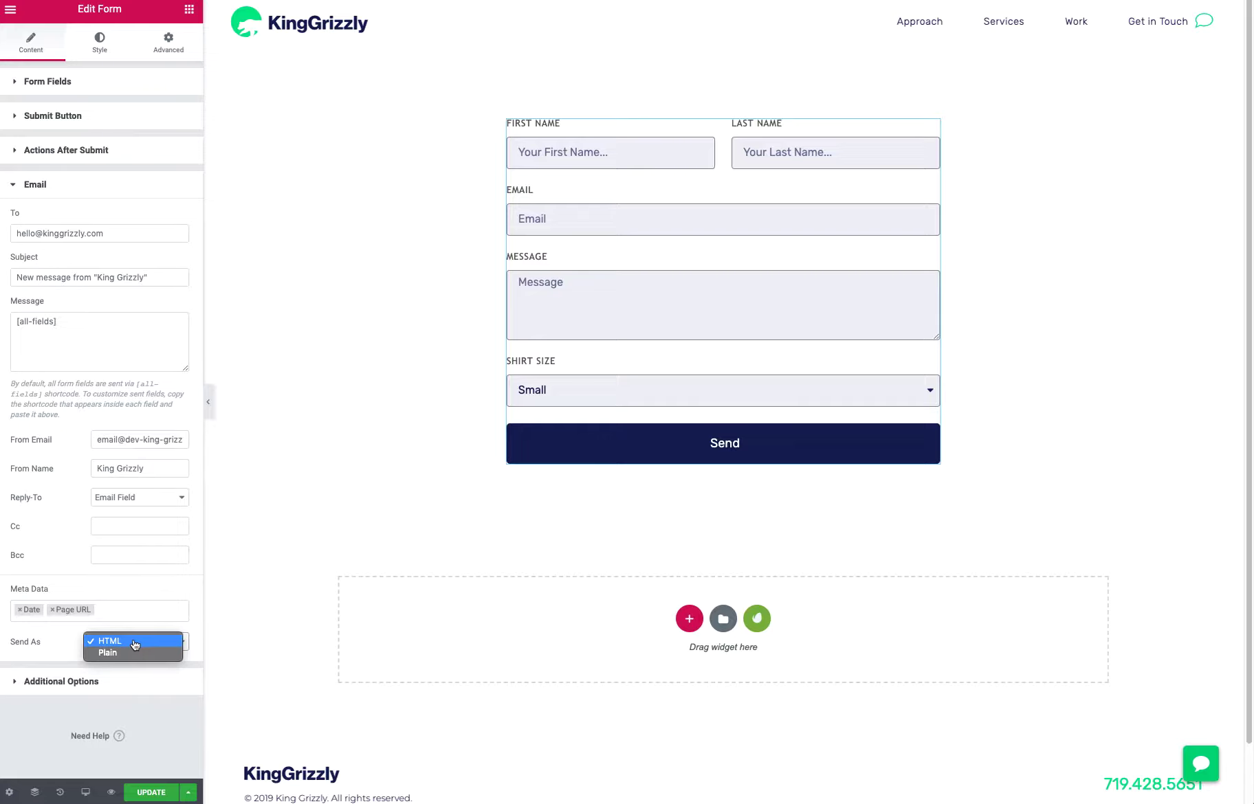
{"action": "left_click", "coordinate": [49, 638]}
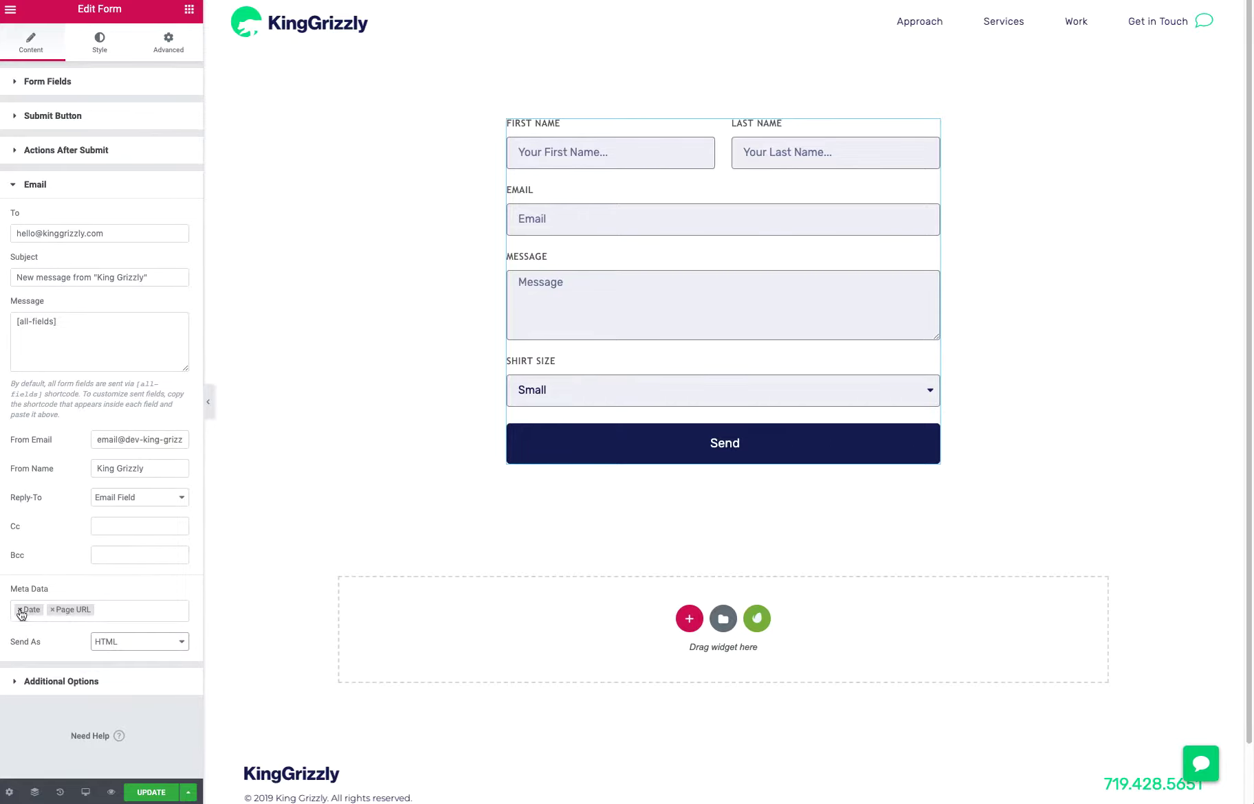
{"action": "left_click", "coordinate": [19, 610]}
{"action": "left_click", "coordinate": [67, 544]}
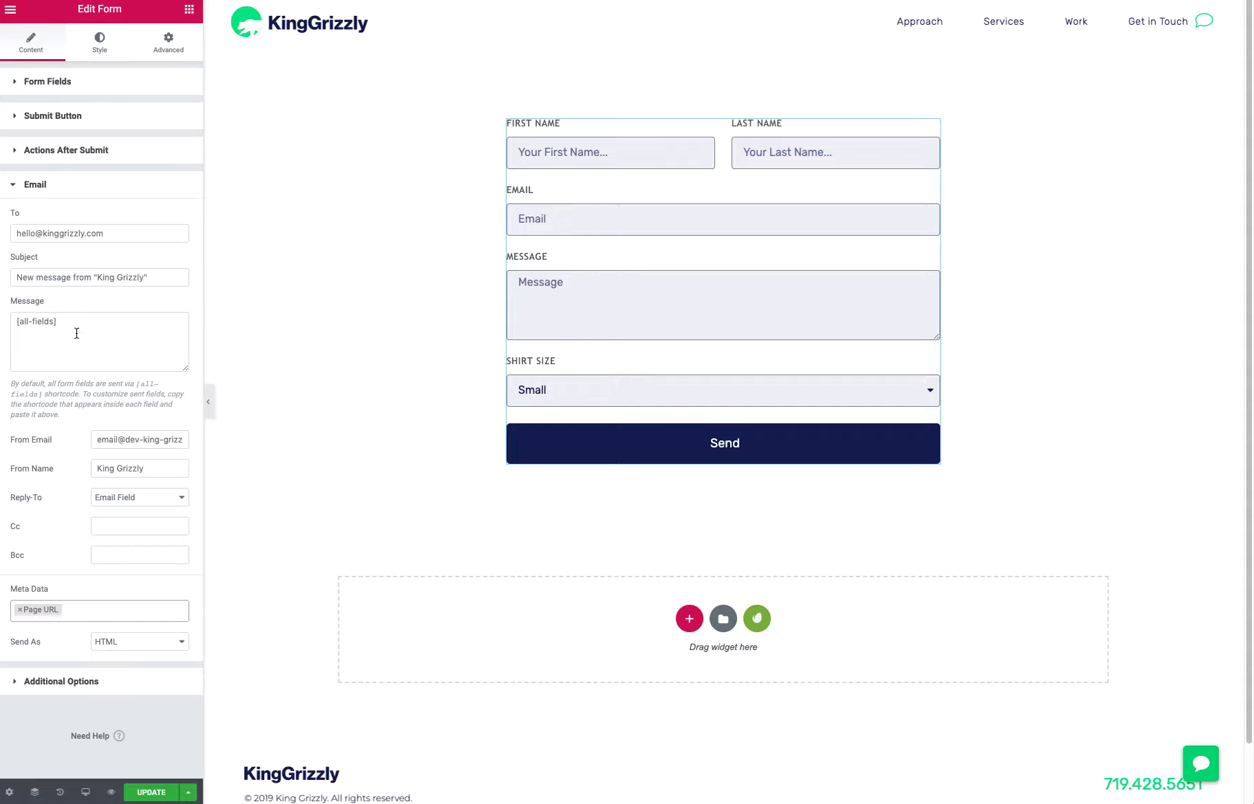
Examine the notification email's To address and its Cc and Bcc fields
{"action": "left_click_drag", "start_coordinate": [104, 233], "coordinate": [11, 228]}
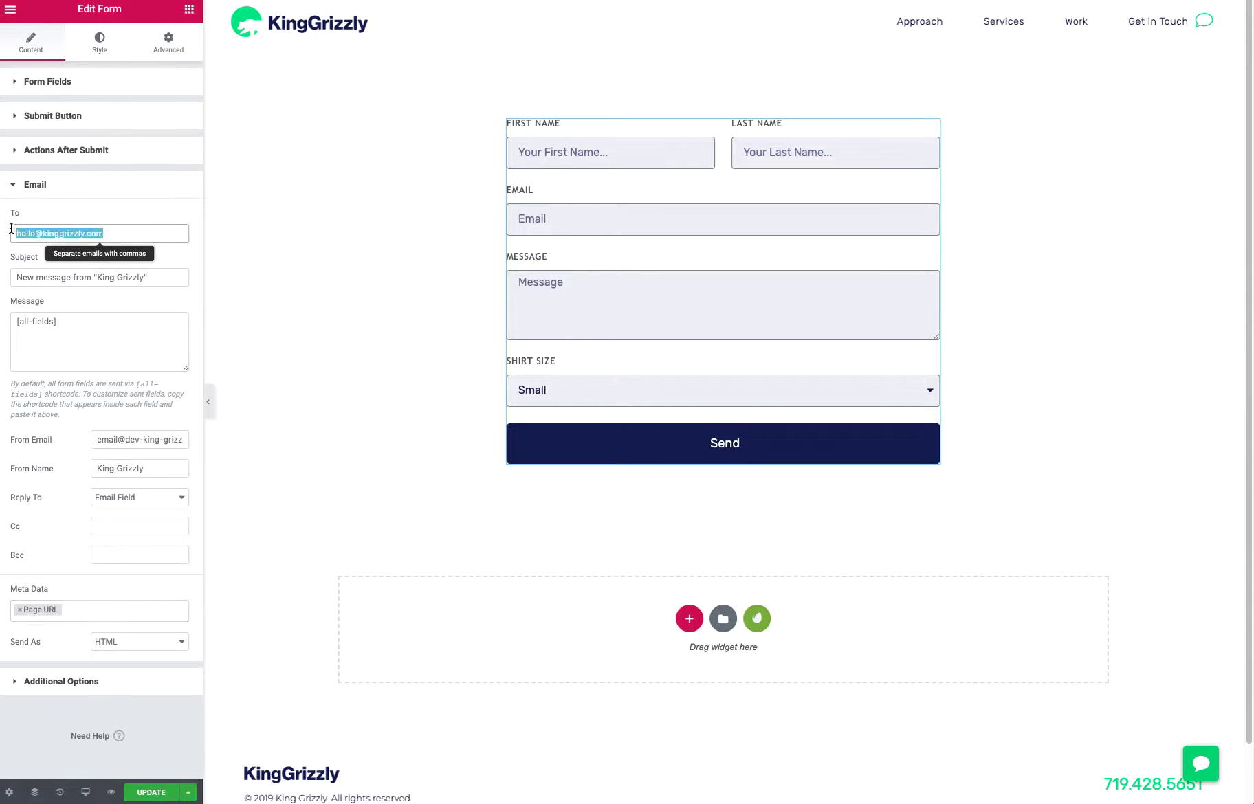
{"action": "left_click", "coordinate": [114, 233]}
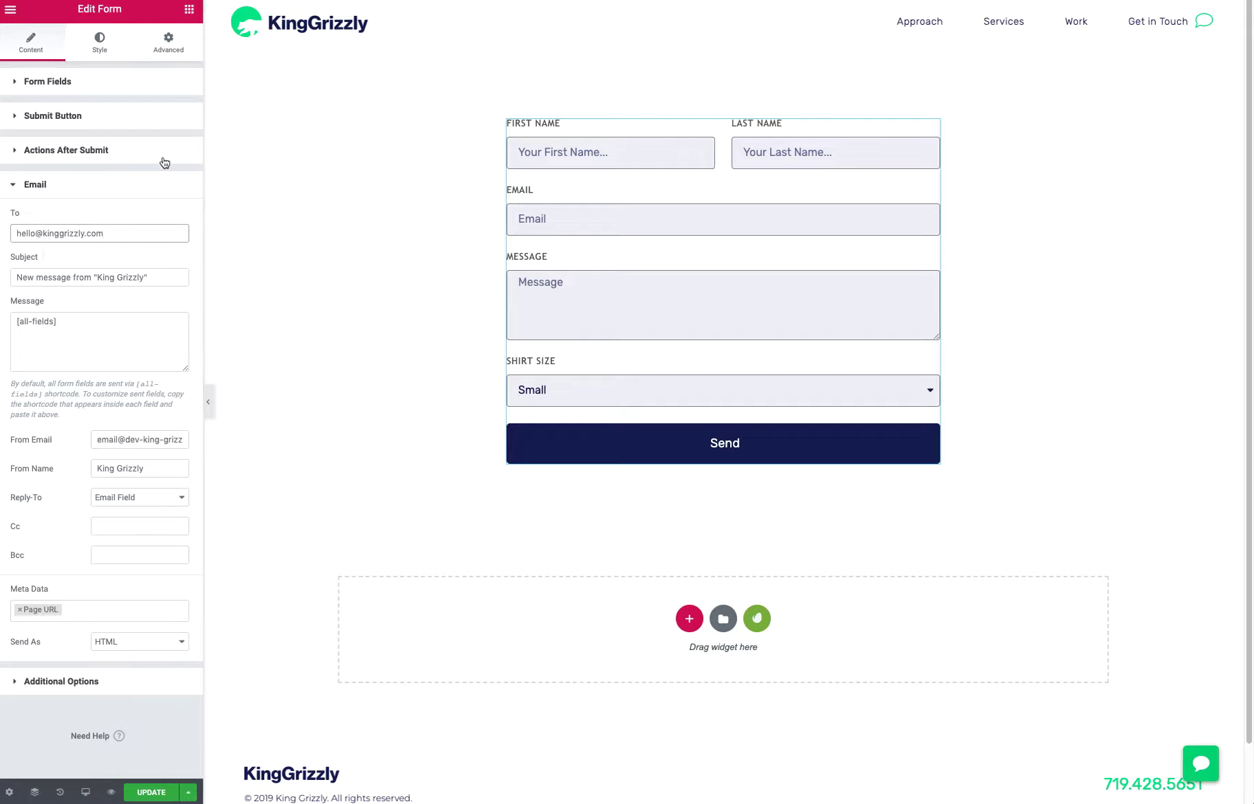
{"action": "left_click_drag", "start_coordinate": [103, 233], "coordinate": [46, 231]}
{"action": "left_click", "coordinate": [86, 194]}
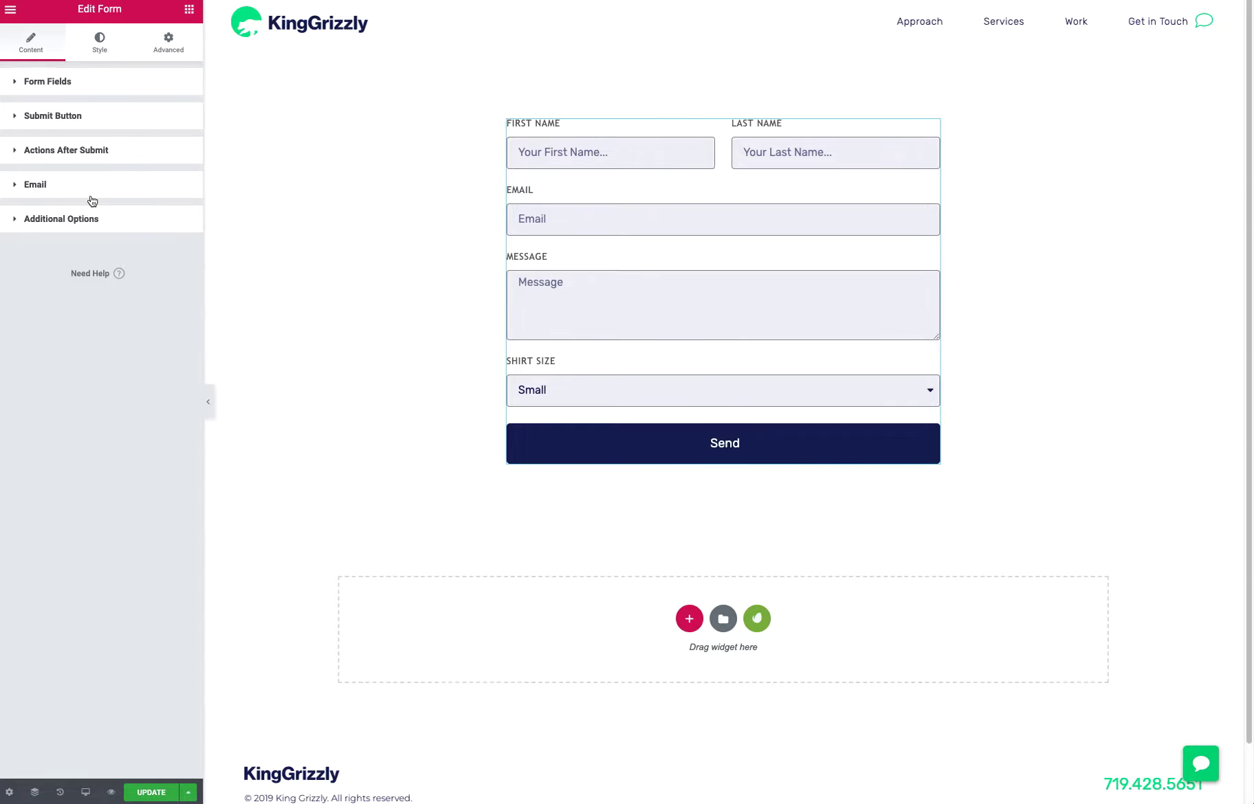
{"action": "left_click", "coordinate": [86, 192]}
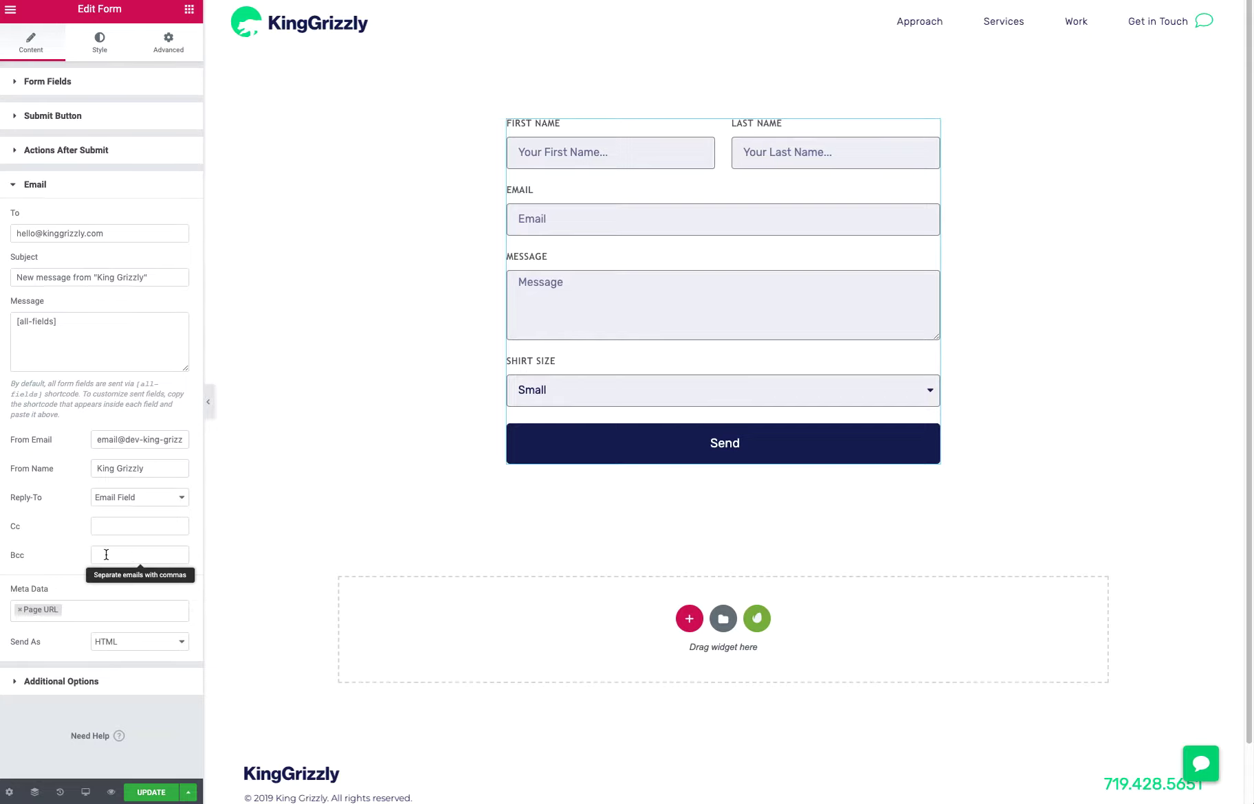
Turn on Custom Messages in the form's additional options and examine the success and error messages
{"action": "left_click", "coordinate": [50, 689]}
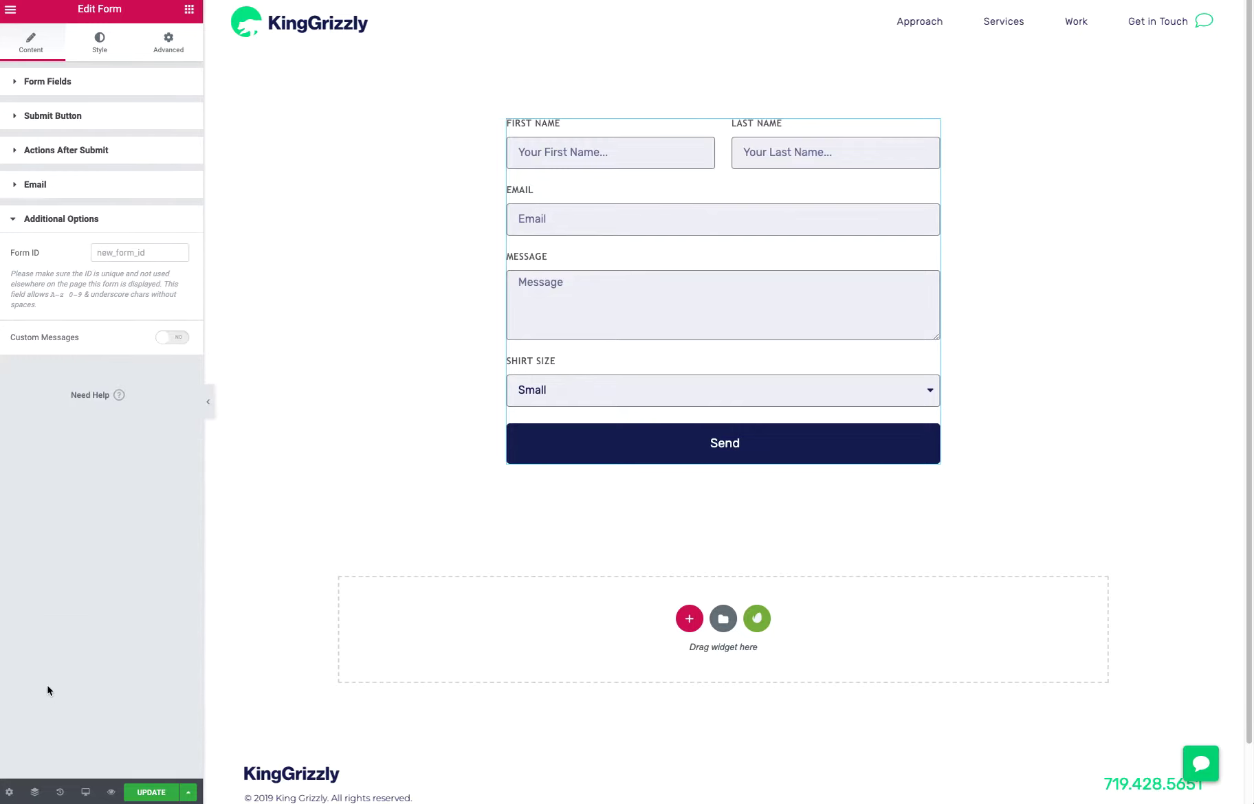
{"action": "left_click", "coordinate": [123, 255]}
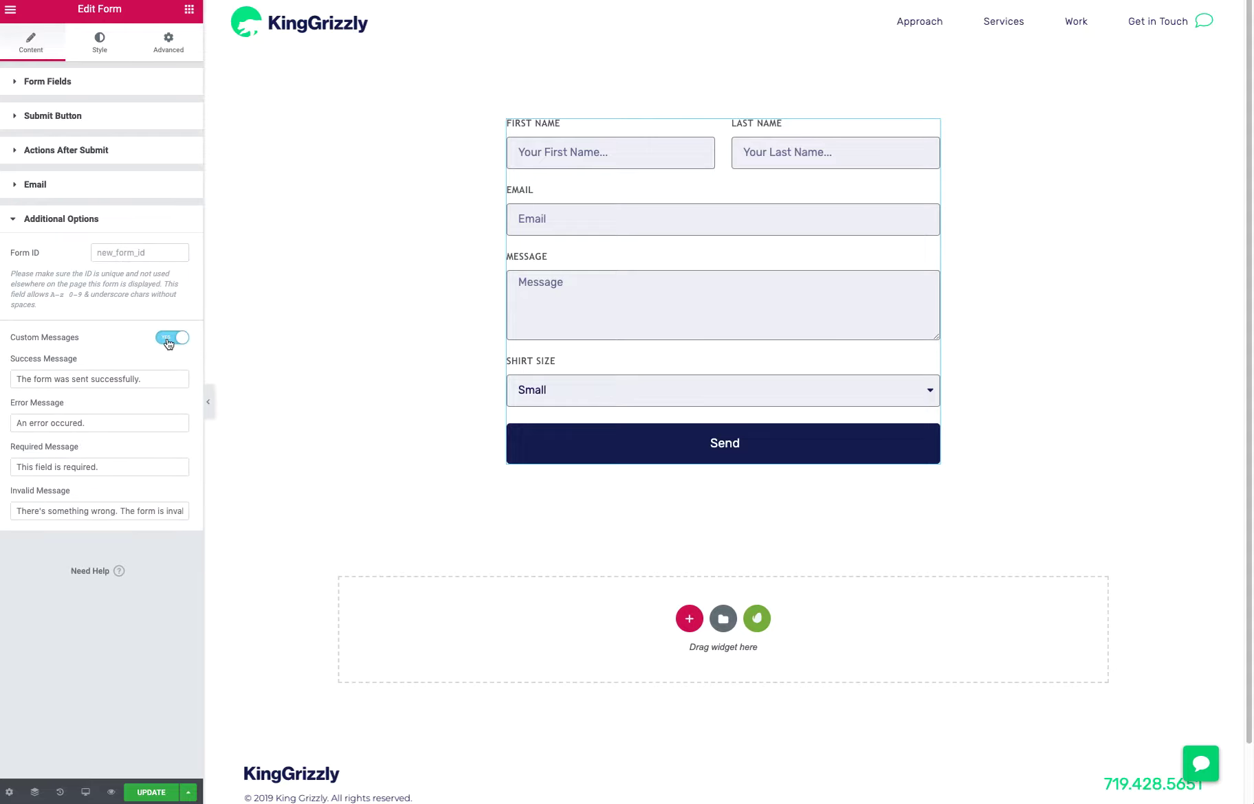
{"action": "left_click_drag", "start_coordinate": [168, 379], "coordinate": [14, 379]}
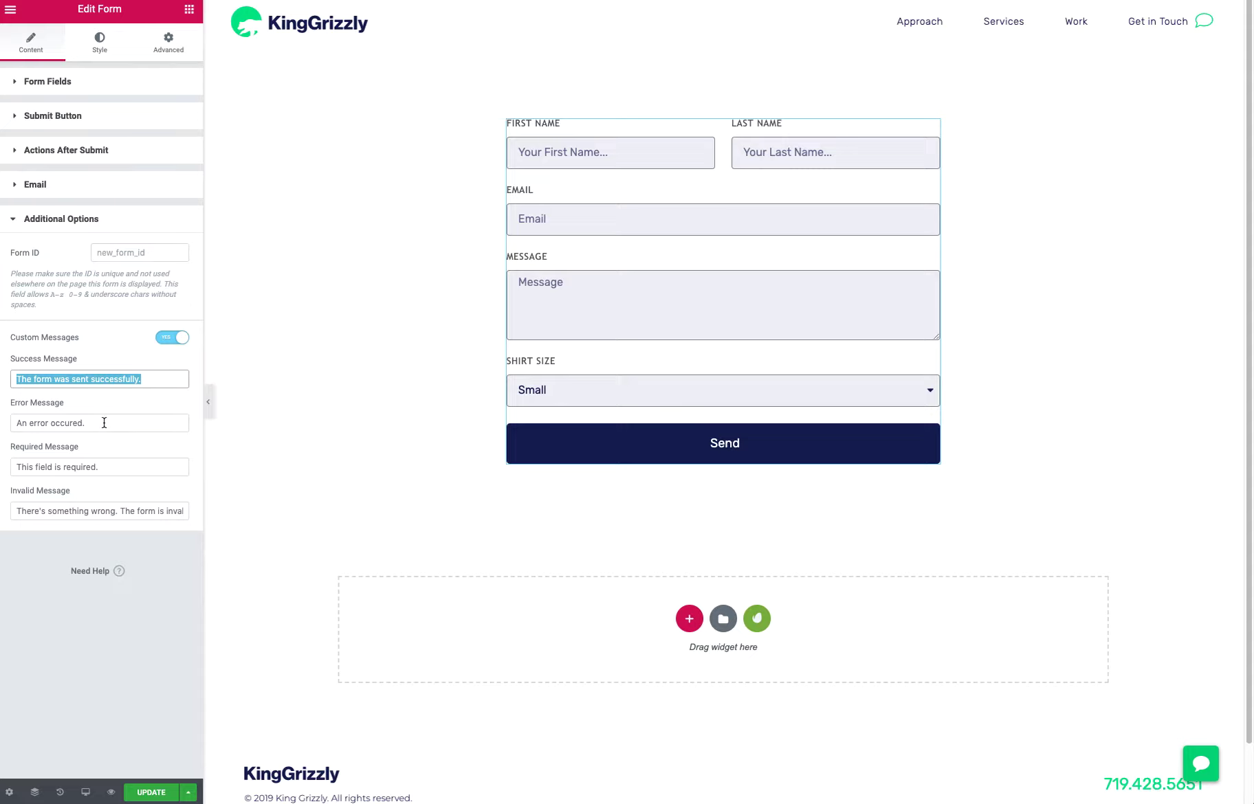
{"action": "left_click_drag", "start_coordinate": [103, 422], "coordinate": [16, 424]}
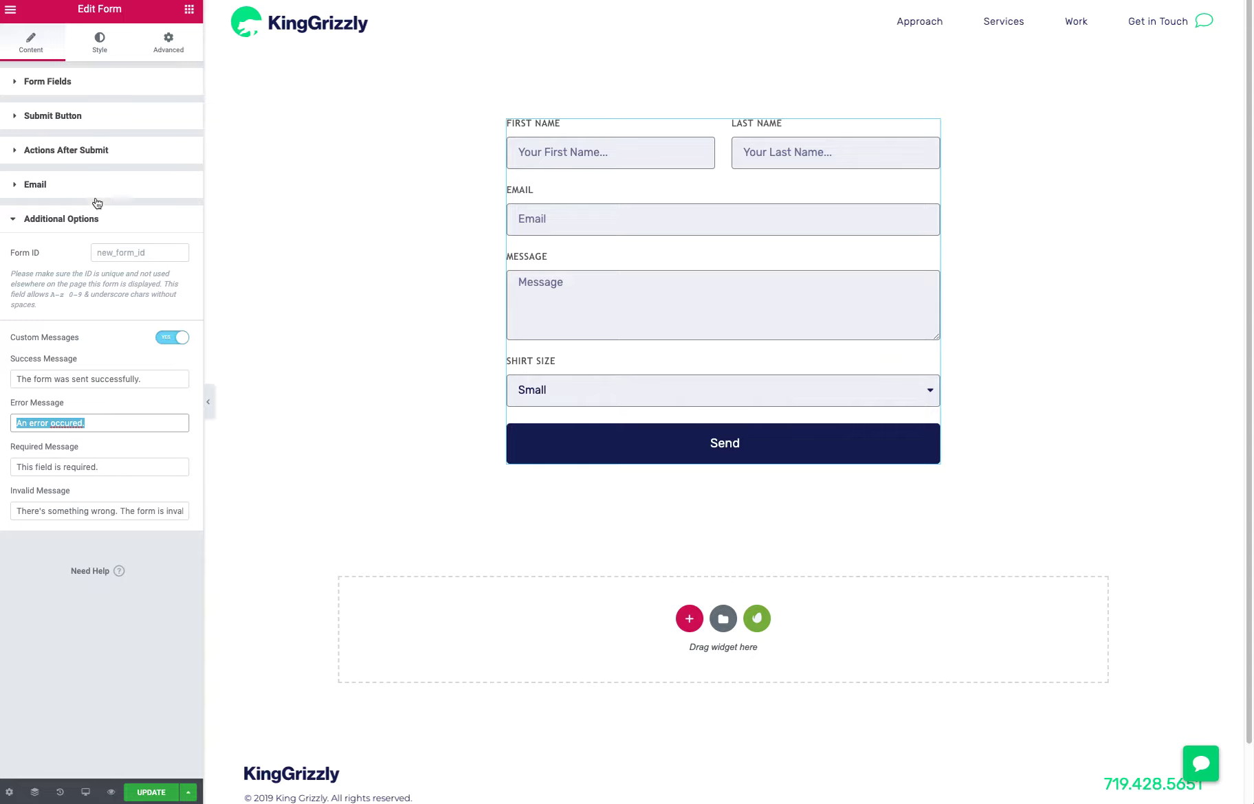
Review the form's Email, Submit Button and Form Fields settings
{"action": "left_click", "coordinate": [71, 191]}
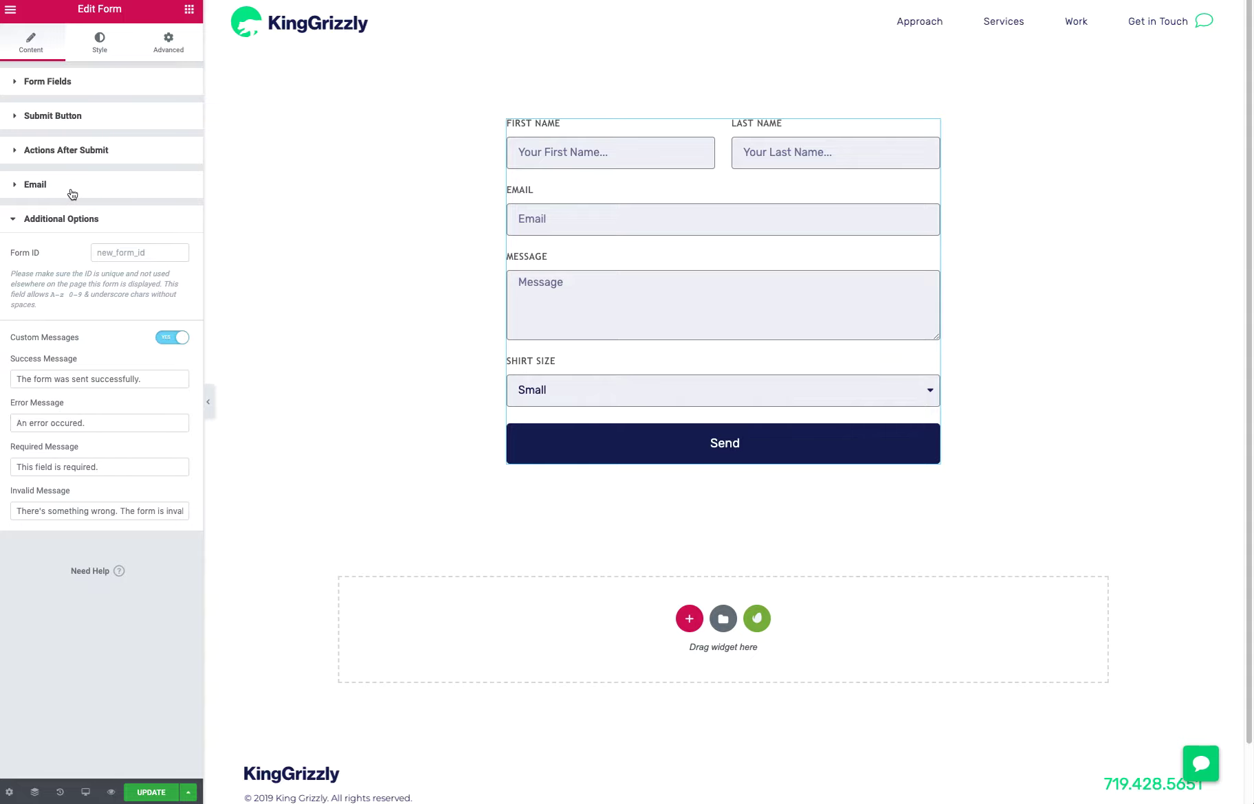
{"action": "left_click", "coordinate": [55, 148]}
{"action": "left_click", "coordinate": [53, 120]}
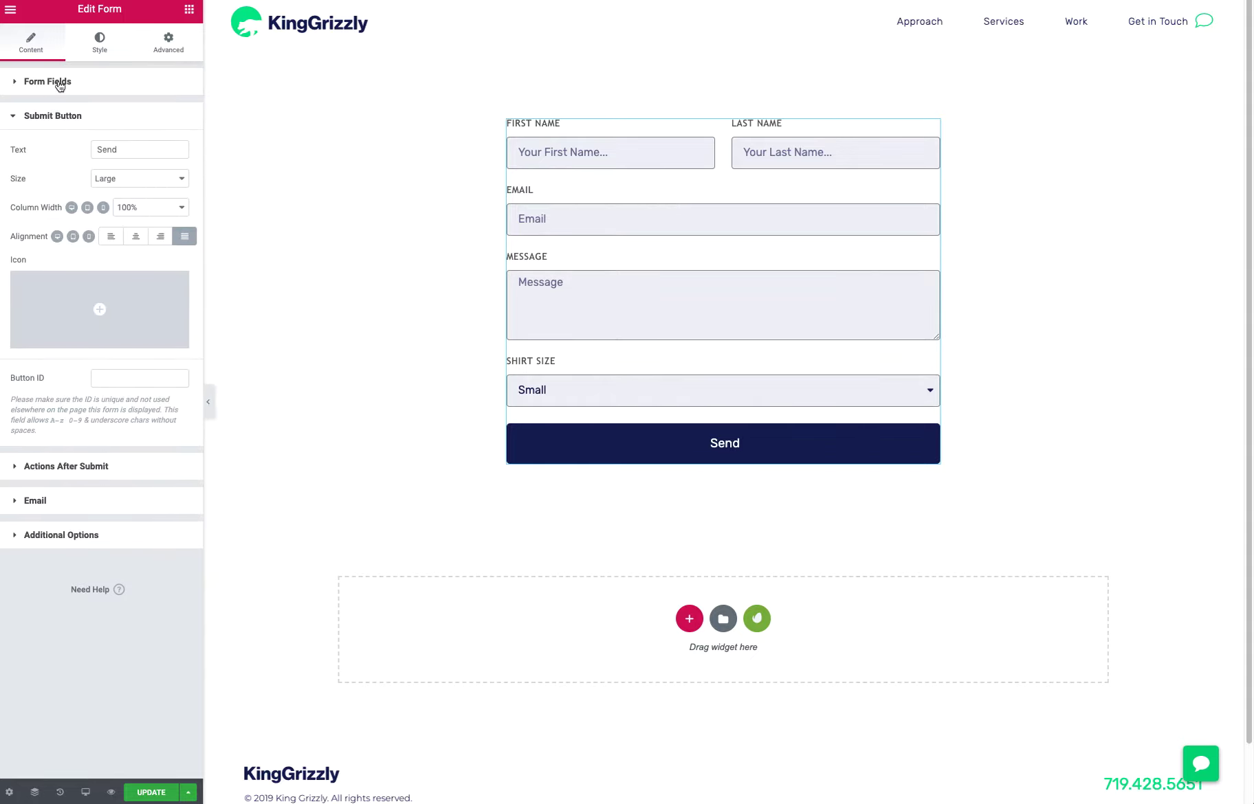
{"action": "left_click", "coordinate": [55, 84]}
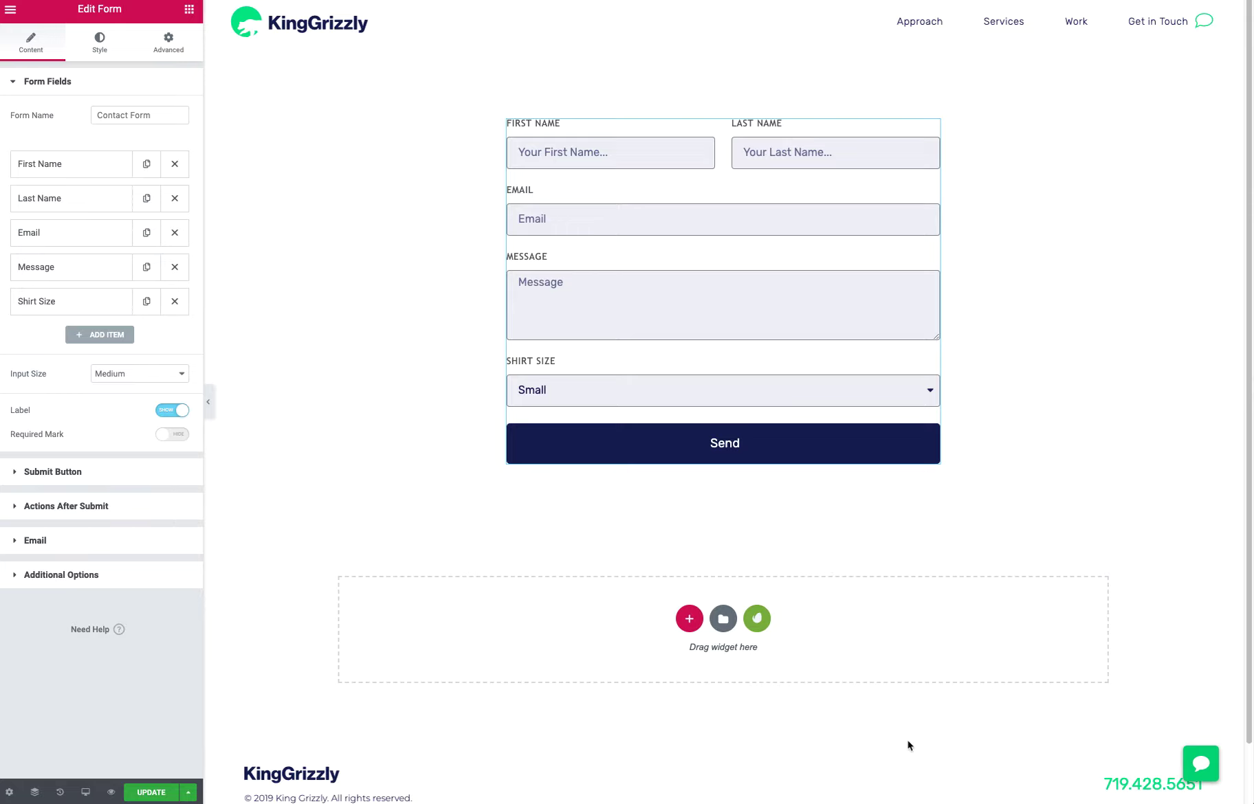
Check the form's actions after submit, and open the meta data choices in the Email settings
{"action": "left_click", "coordinate": [16, 509]}
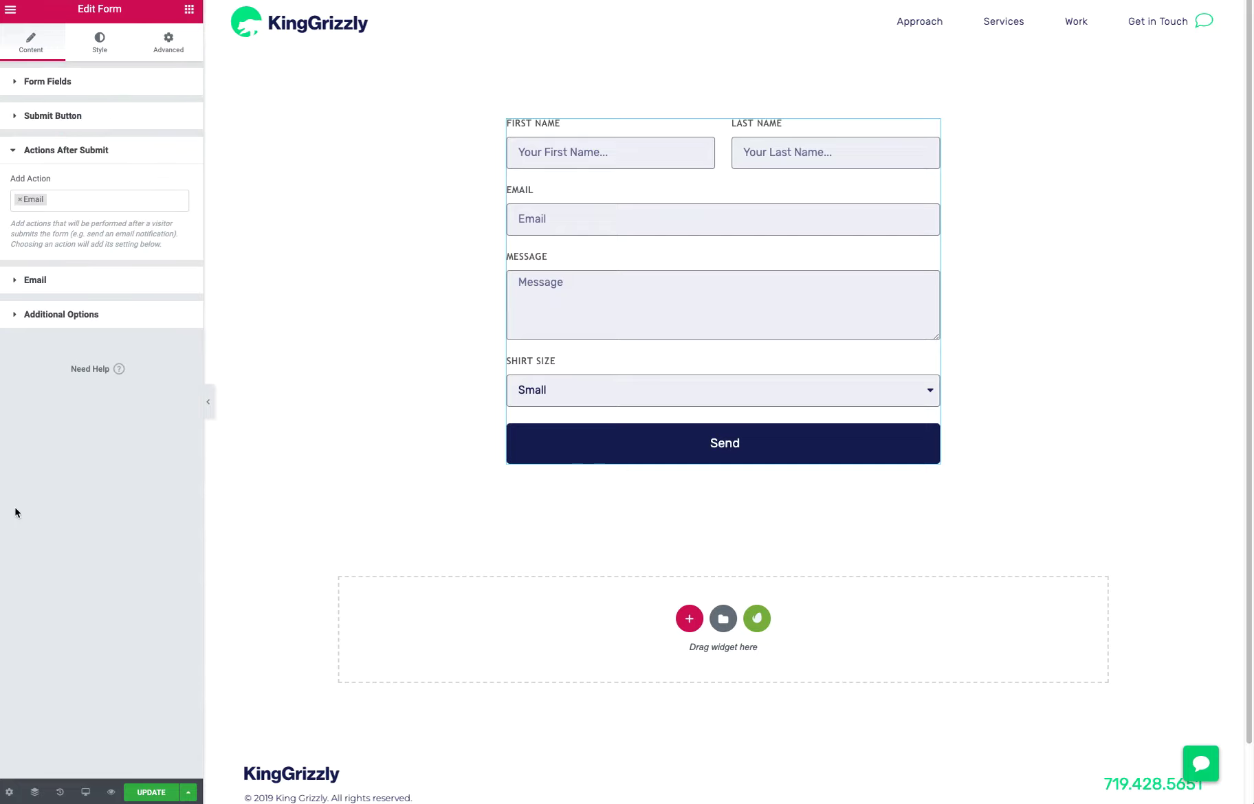
{"action": "left_click", "coordinate": [18, 280]}
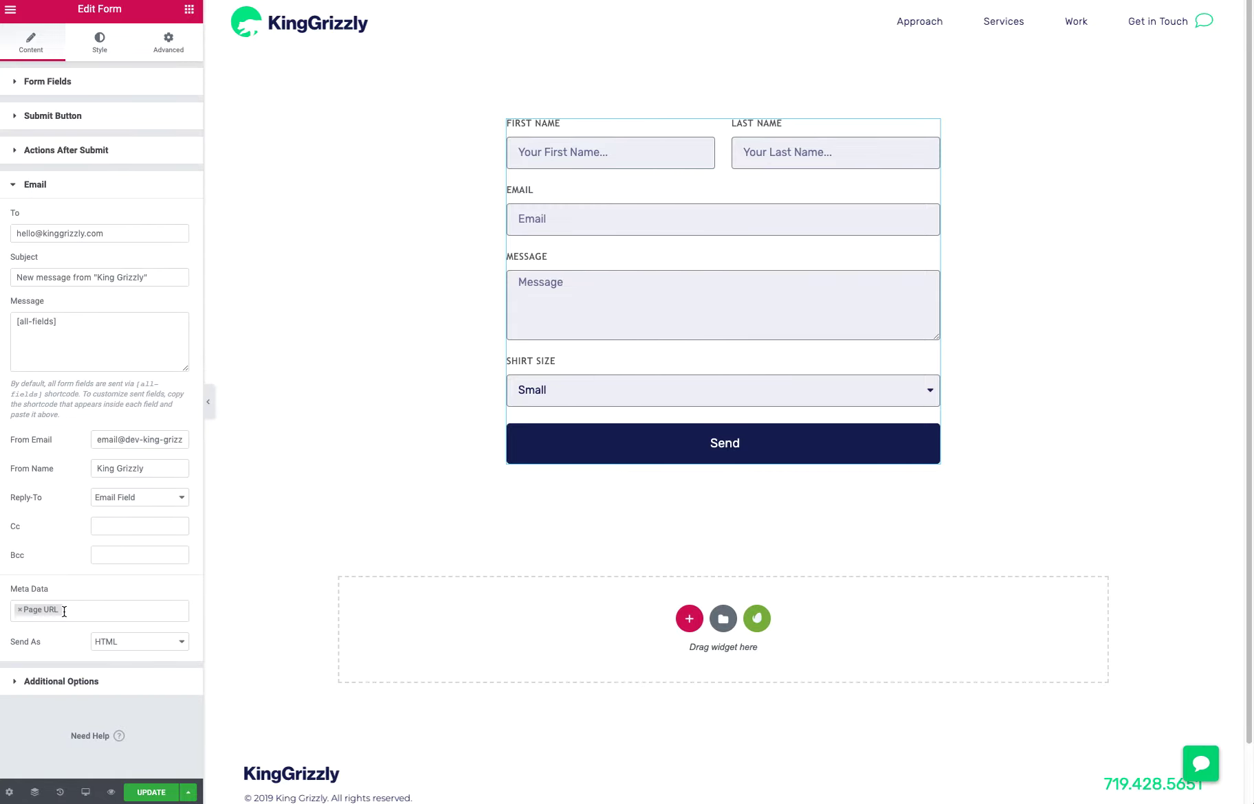
{"action": "left_click", "coordinate": [12, 609]}
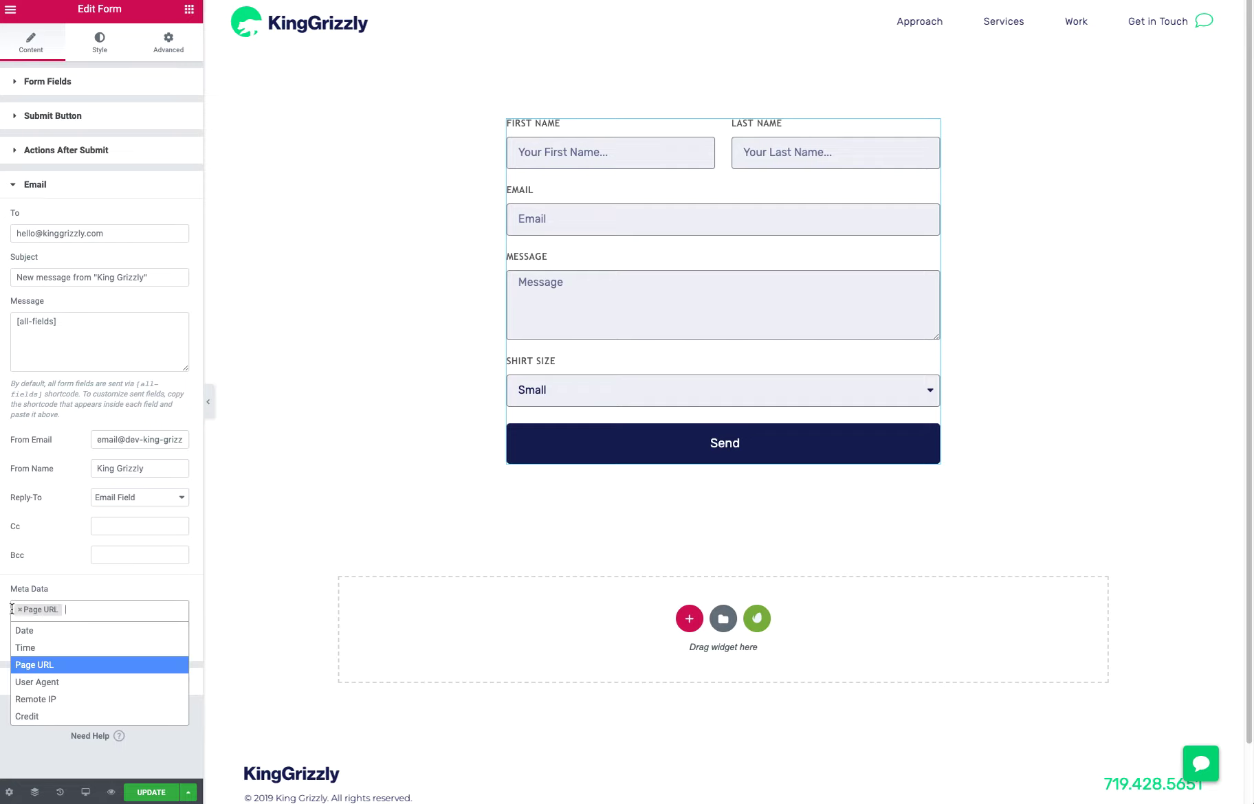